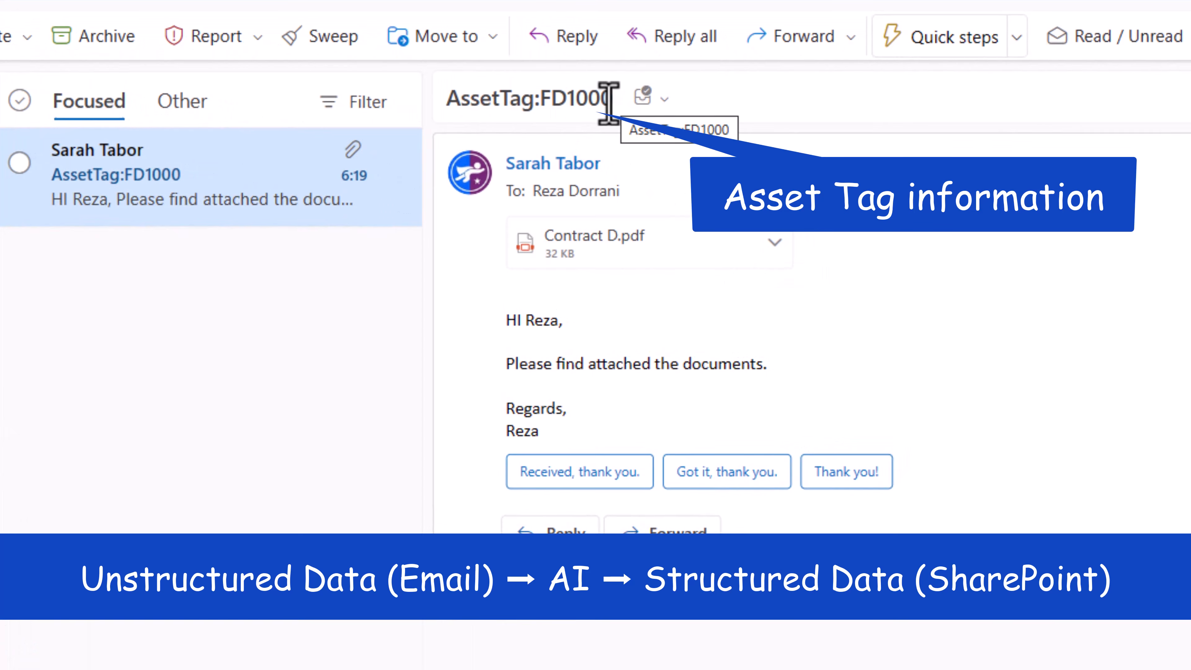
Step: Review the asset tag and attachment in the AssetTag email in Outlook and the Asset manager list in SharePoint
left_click_drag(541, 100, 620, 95)
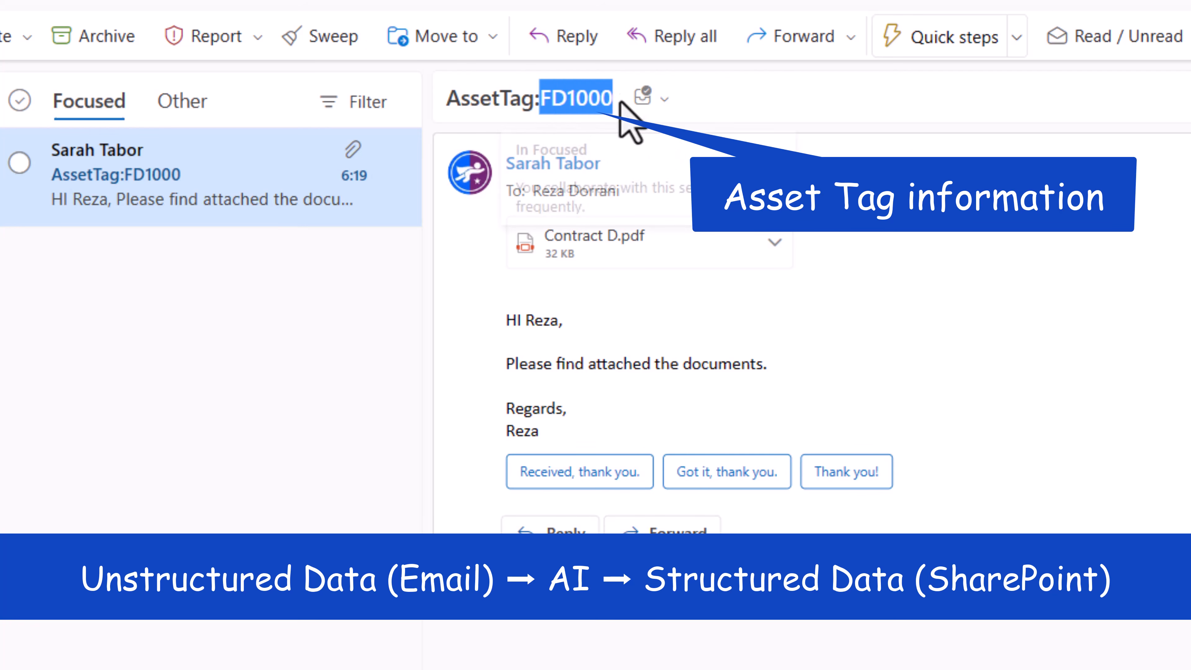
left_click(638, 364)
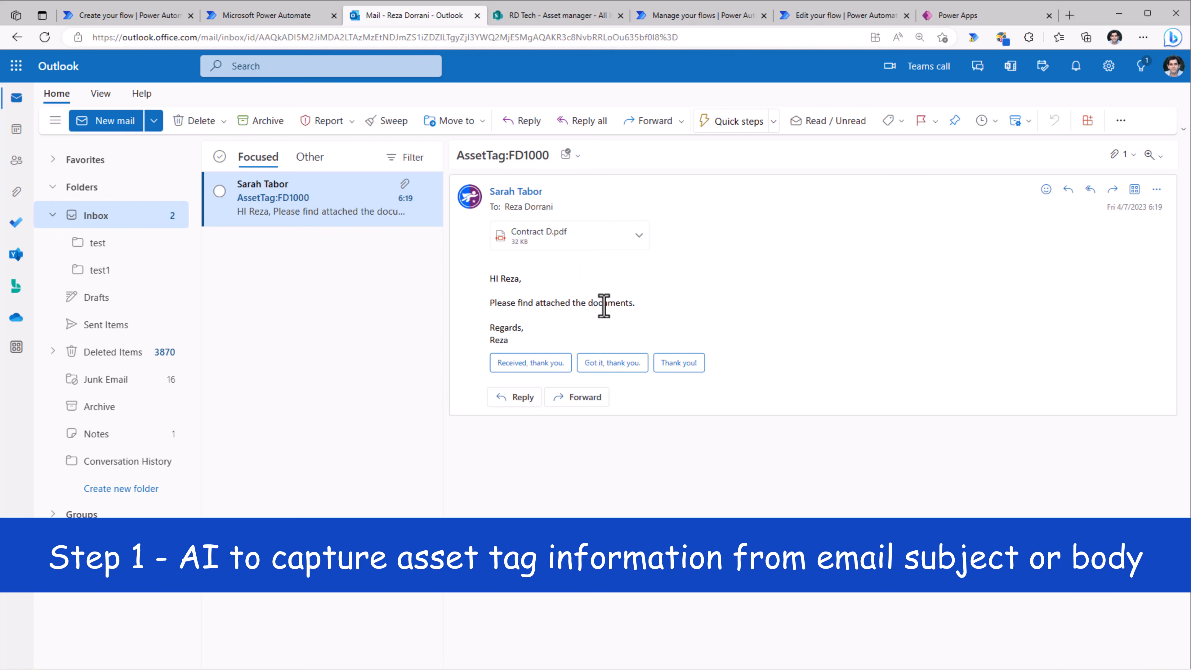
left_click(572, 17)
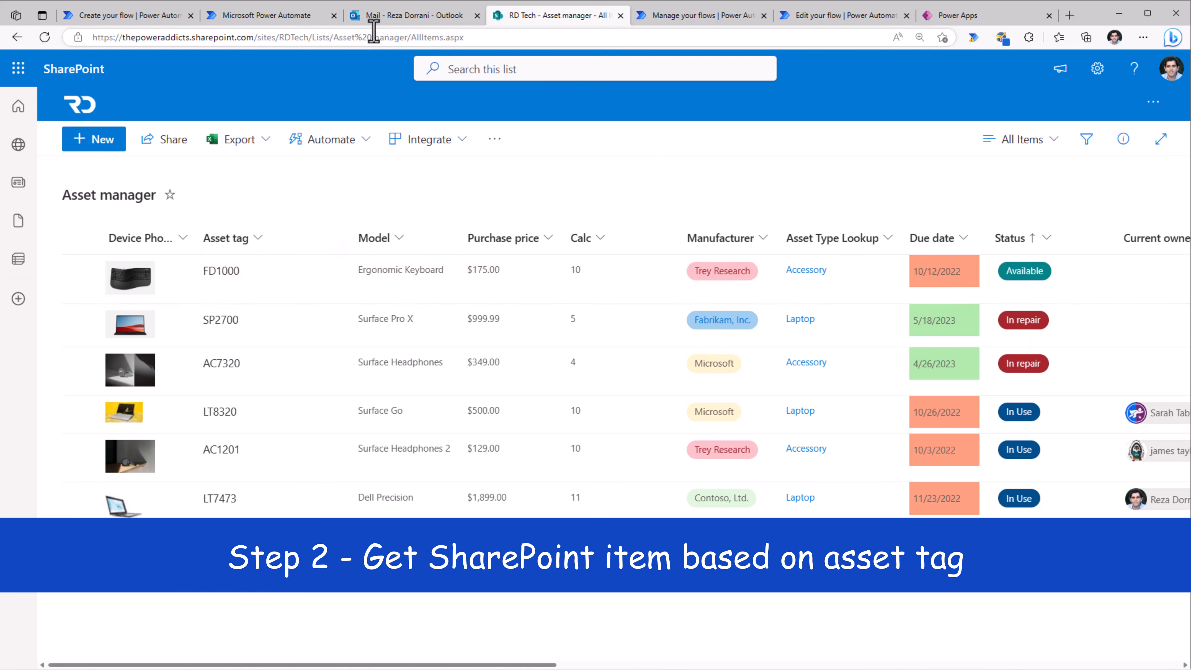
left_click(382, 18)
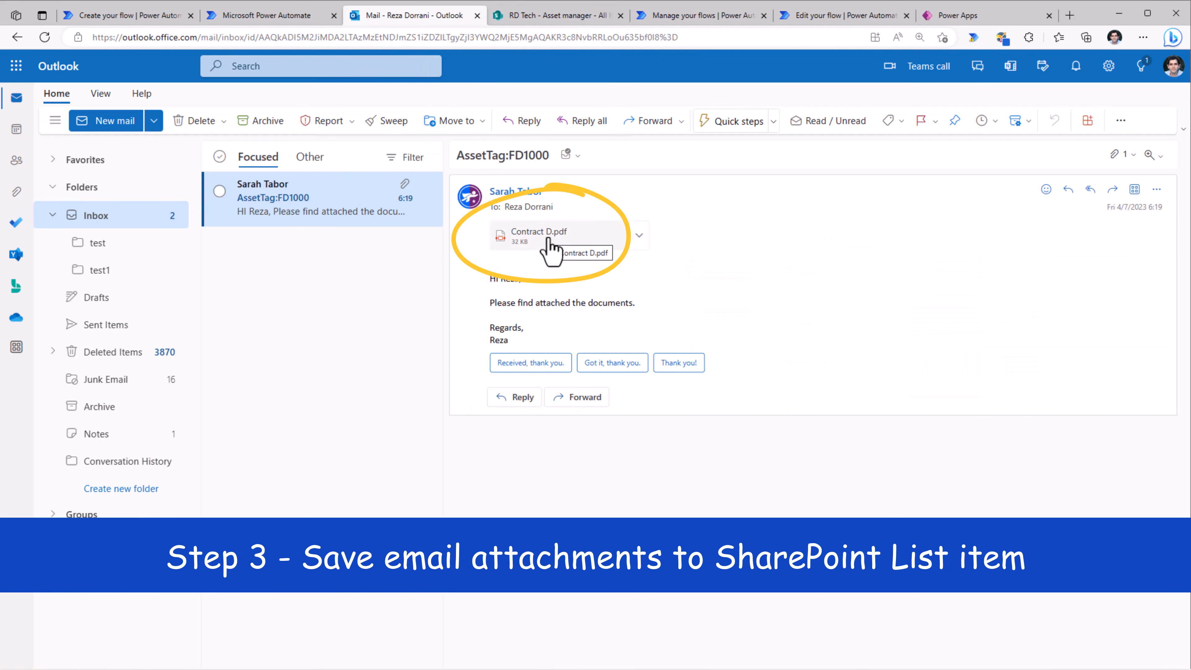
left_click(524, 17)
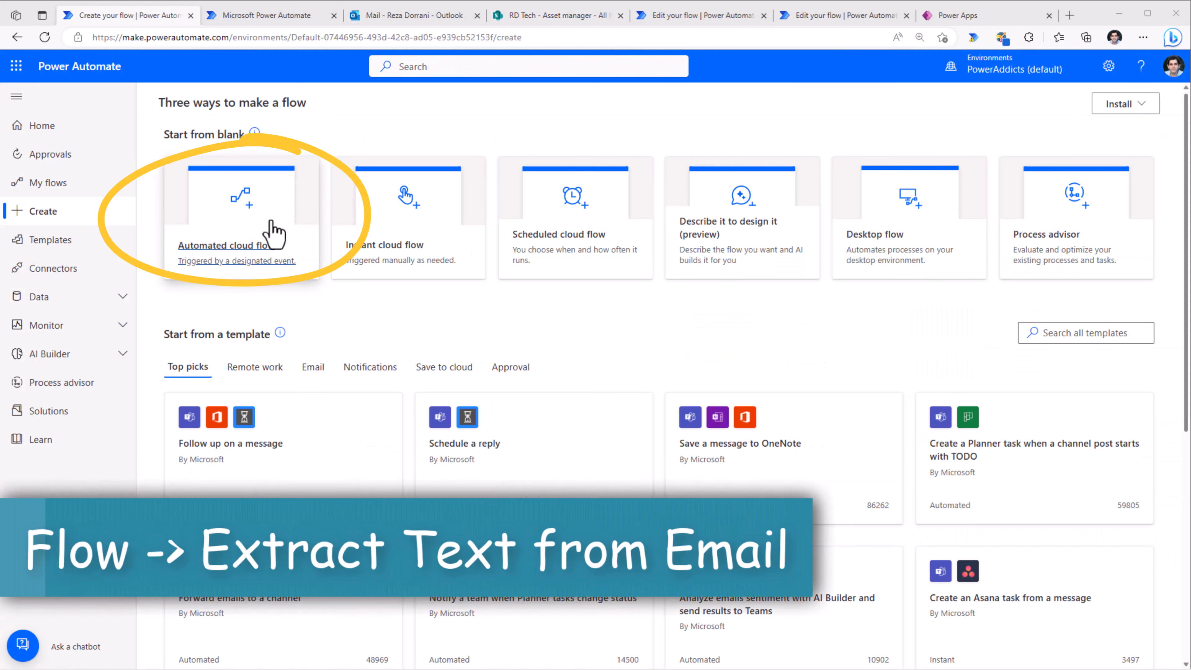
Step: In Power Automate, create an automated cloud flow with the Office 365 Outlook trigger When a new email arrives (V3)
left_click(233, 258)
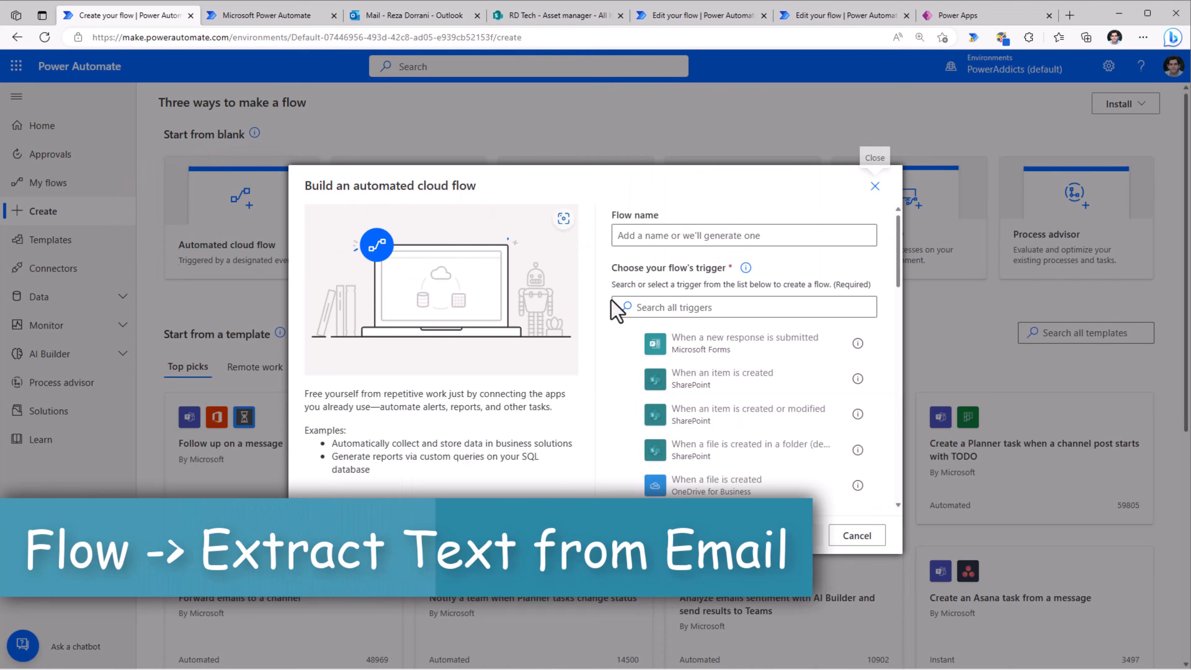
left_click(678, 306)
type("when a new email")
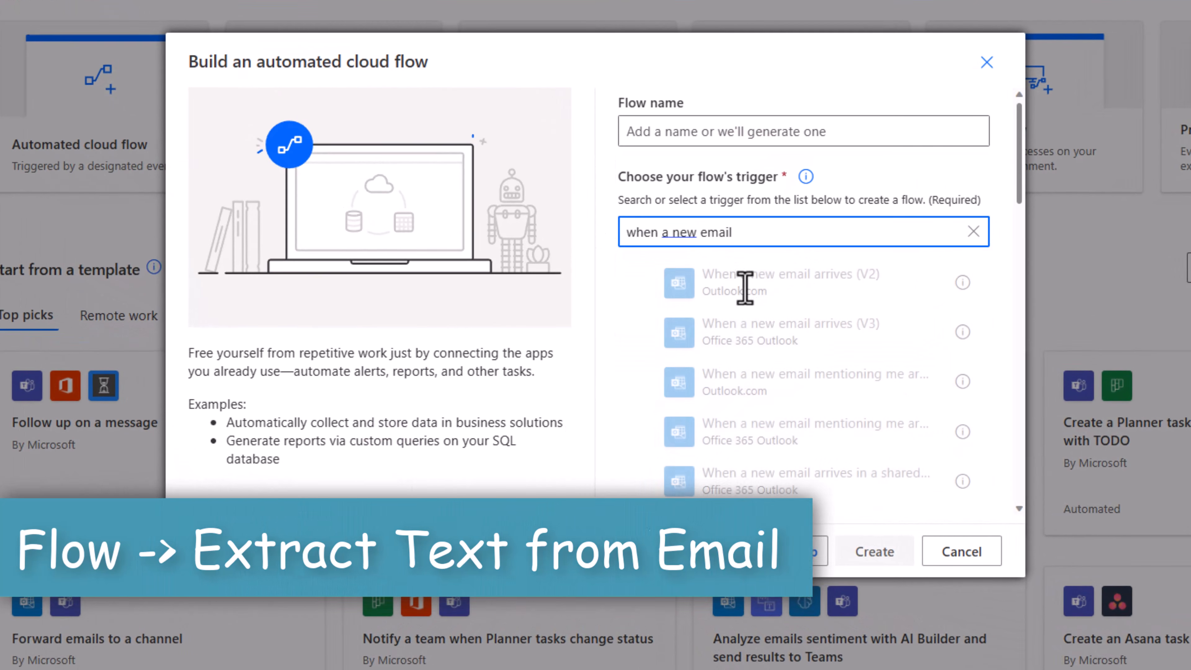
left_click(683, 361)
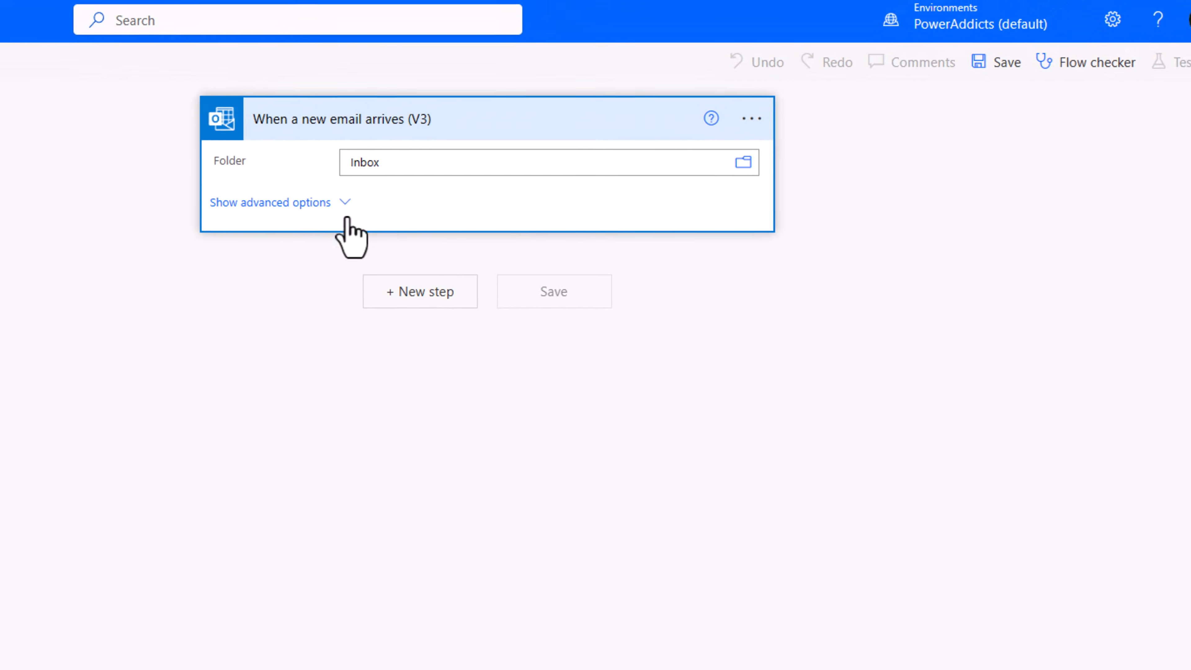
Step: Set the email trigger's subject filter to Asset and add the AI Builder action Create text with GPT on Azure OpenAI Service
left_click(341, 206)
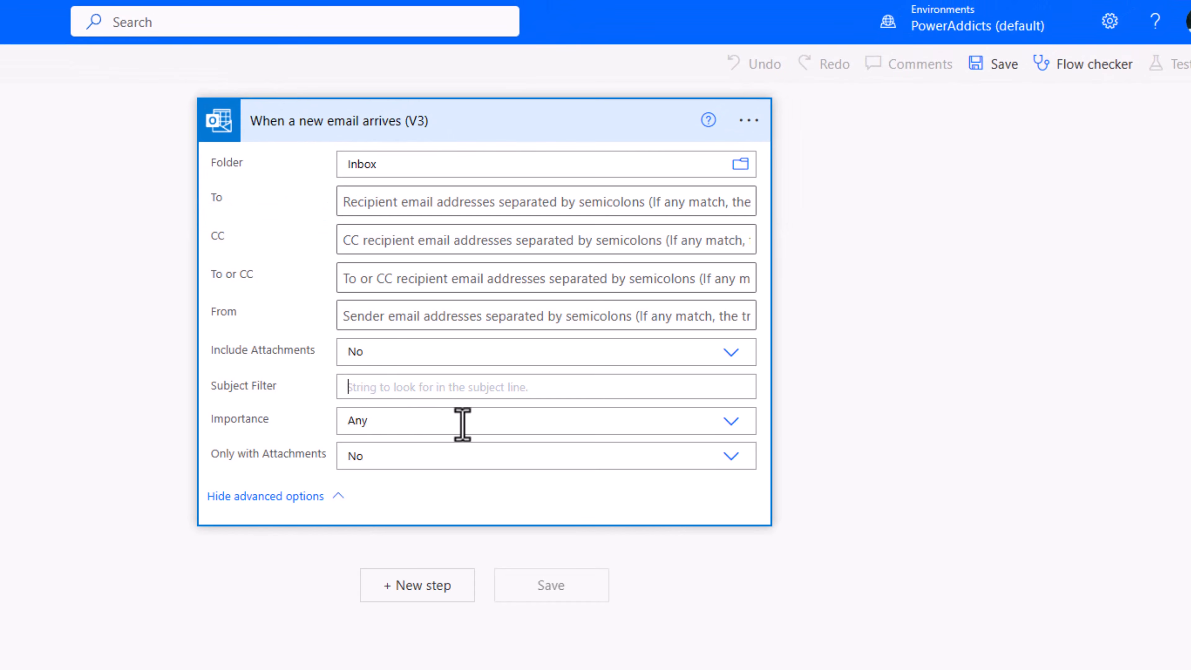
type("Asset")
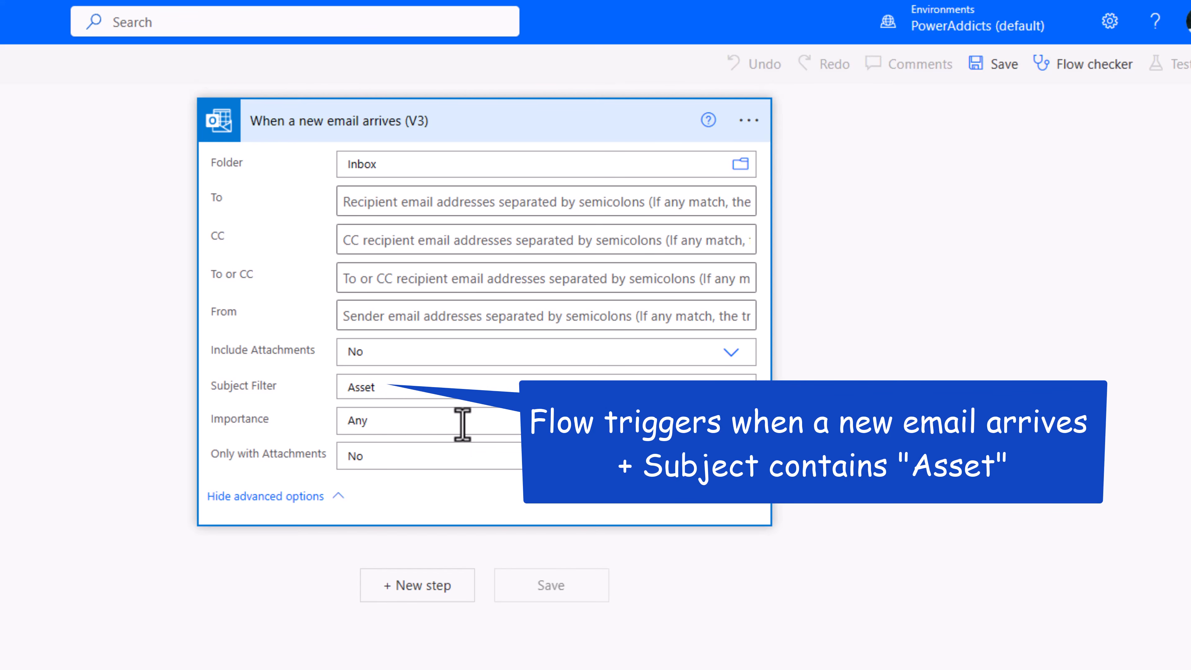
left_click(442, 591)
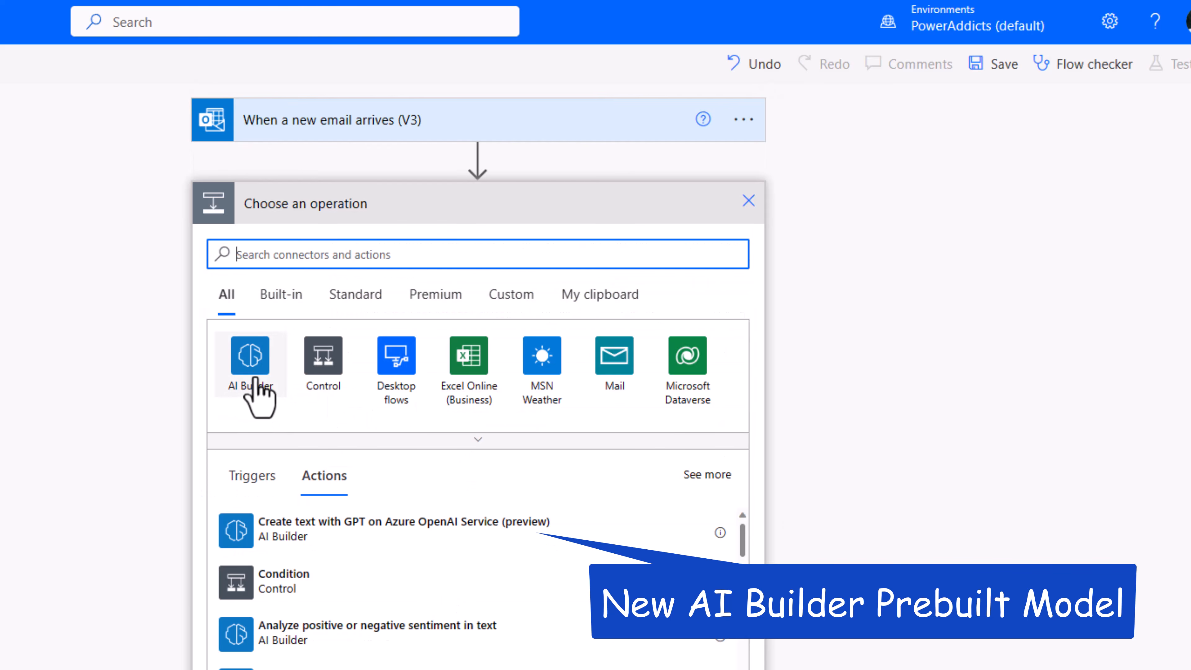
left_click(300, 540)
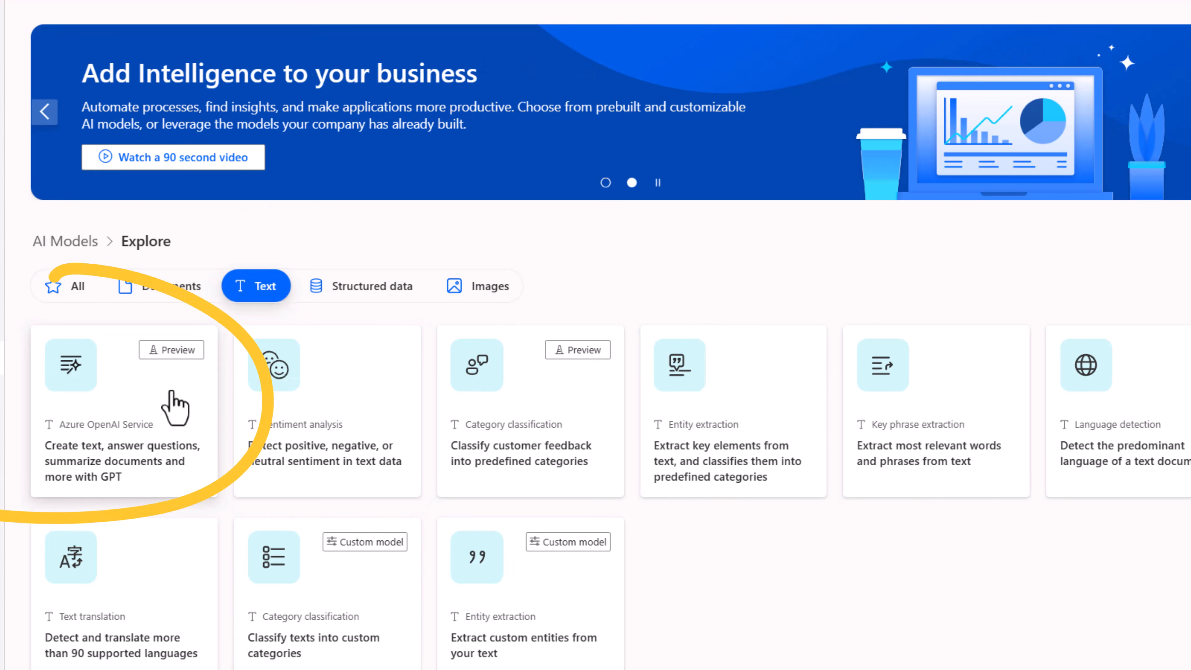
Step: Examine the Extract information from text template of the AI Builder GPT model, read its sample instructions and test it
left_click(174, 406)
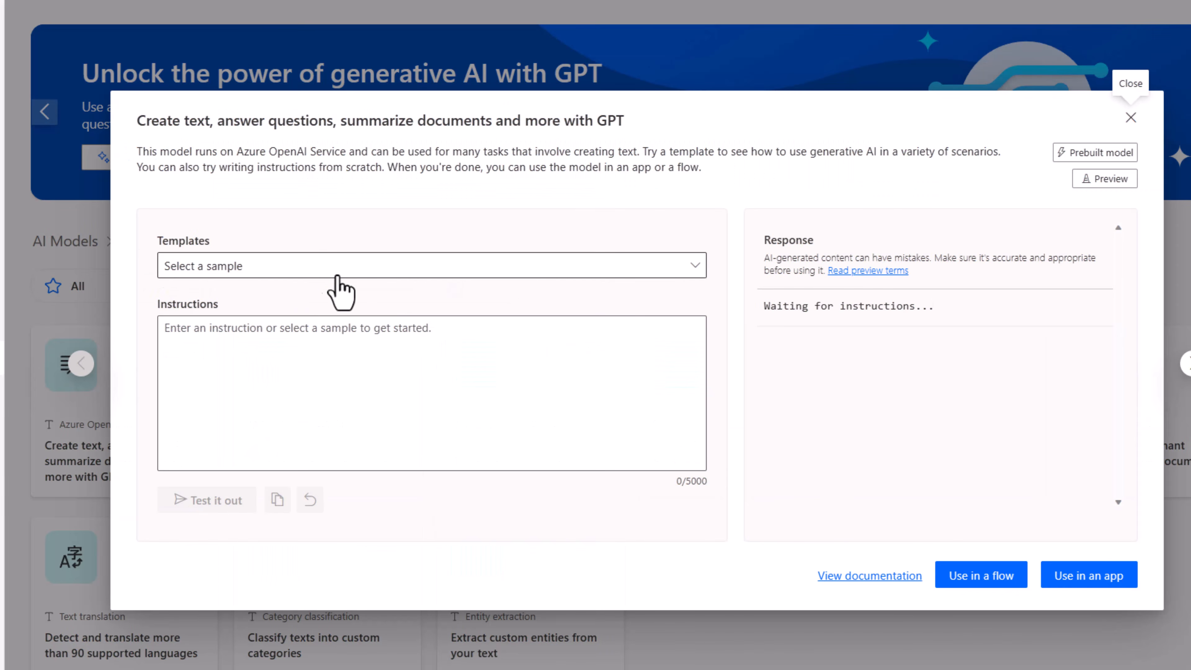
left_click(345, 267)
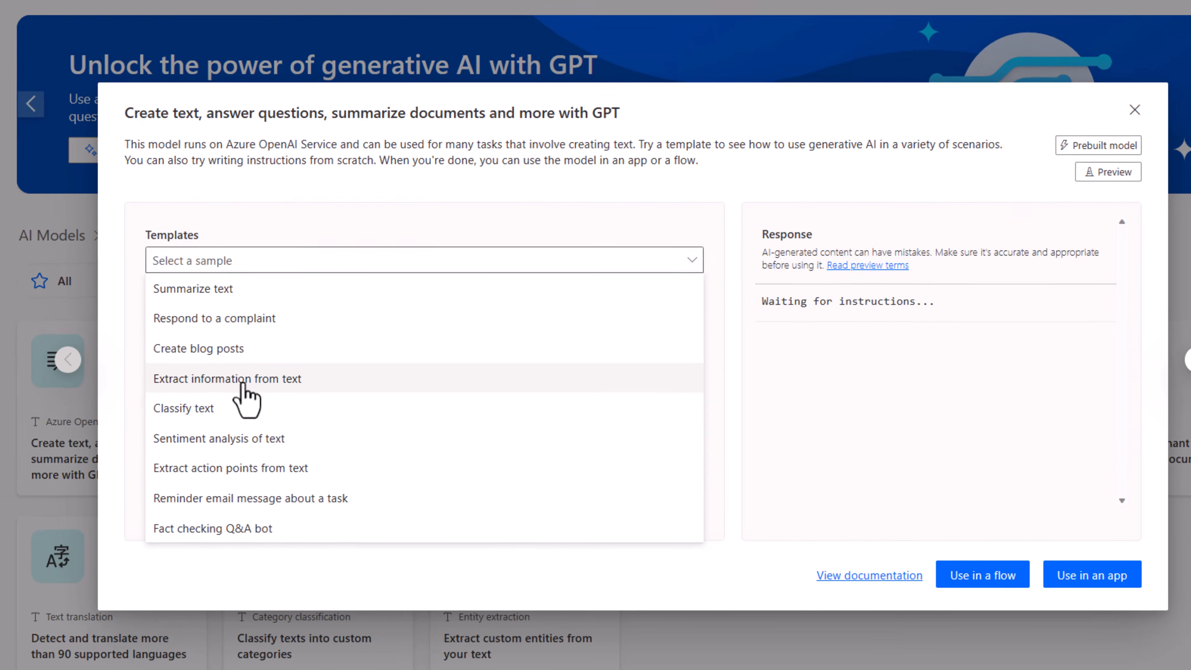
left_click(242, 379)
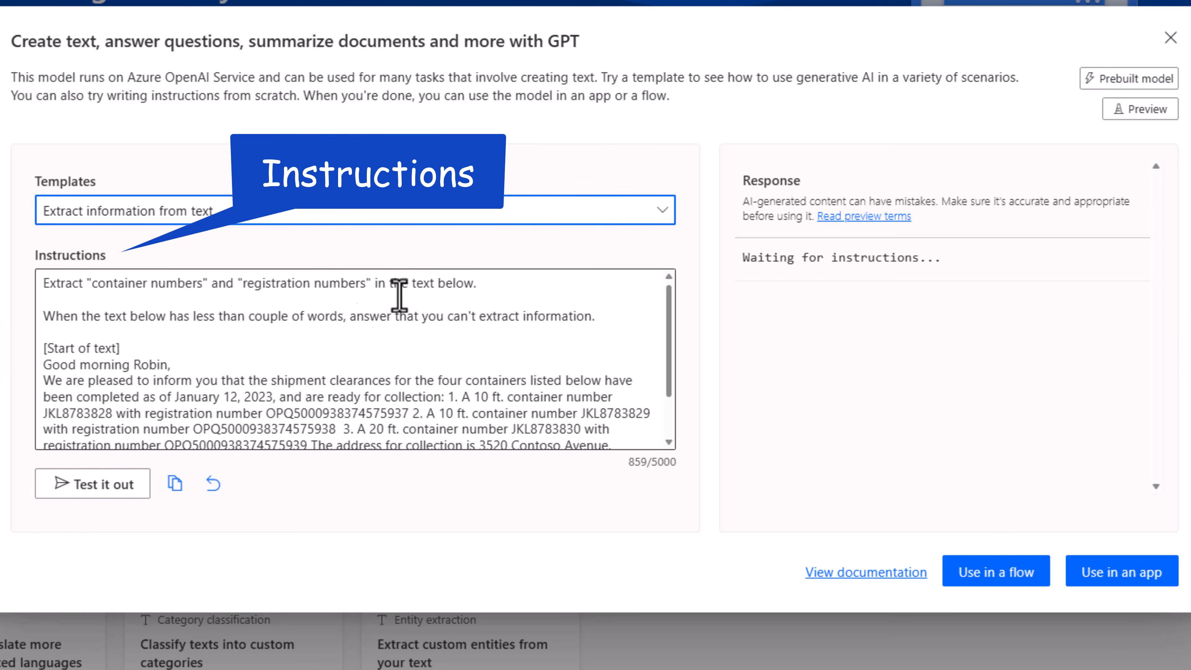
scroll(120, 359, "down", 3)
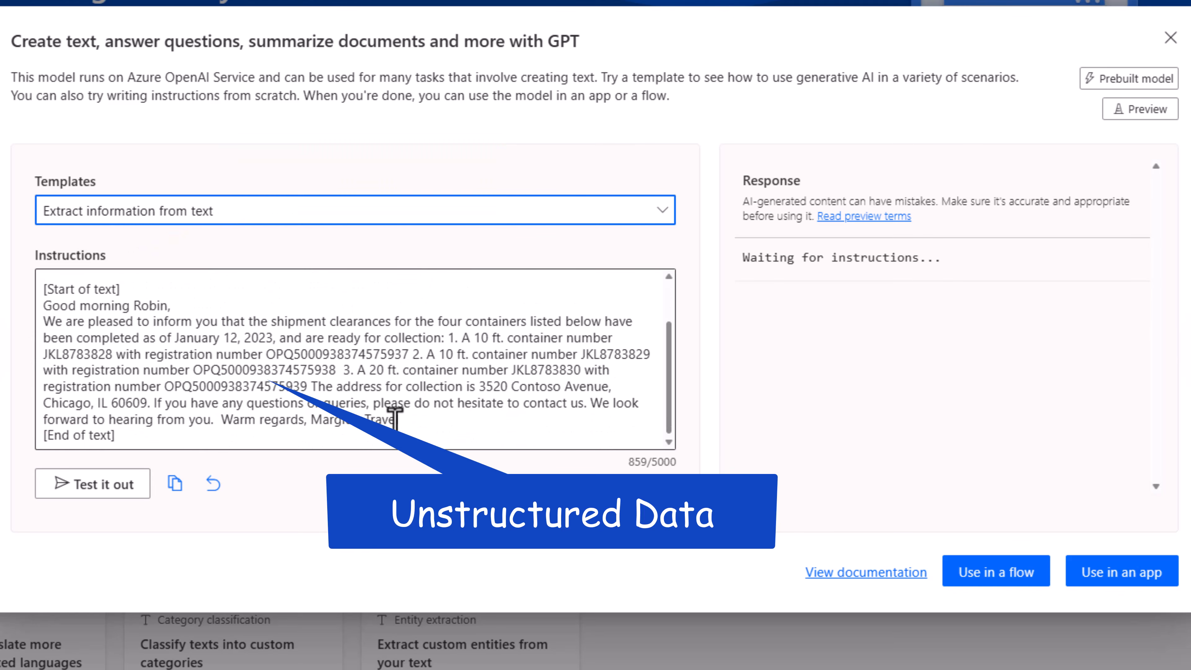
scroll(395, 416, "up", 1)
scroll(395, 416, "down", 1)
scroll(395, 417, "up", 2)
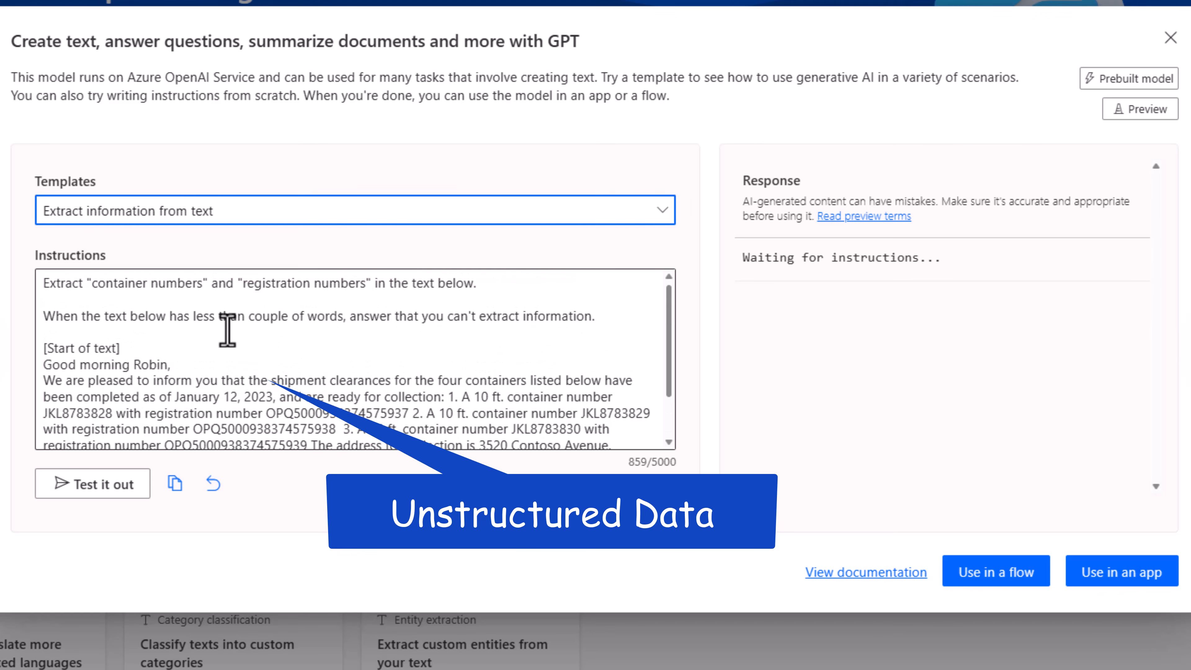
scroll(267, 378, "down", 2)
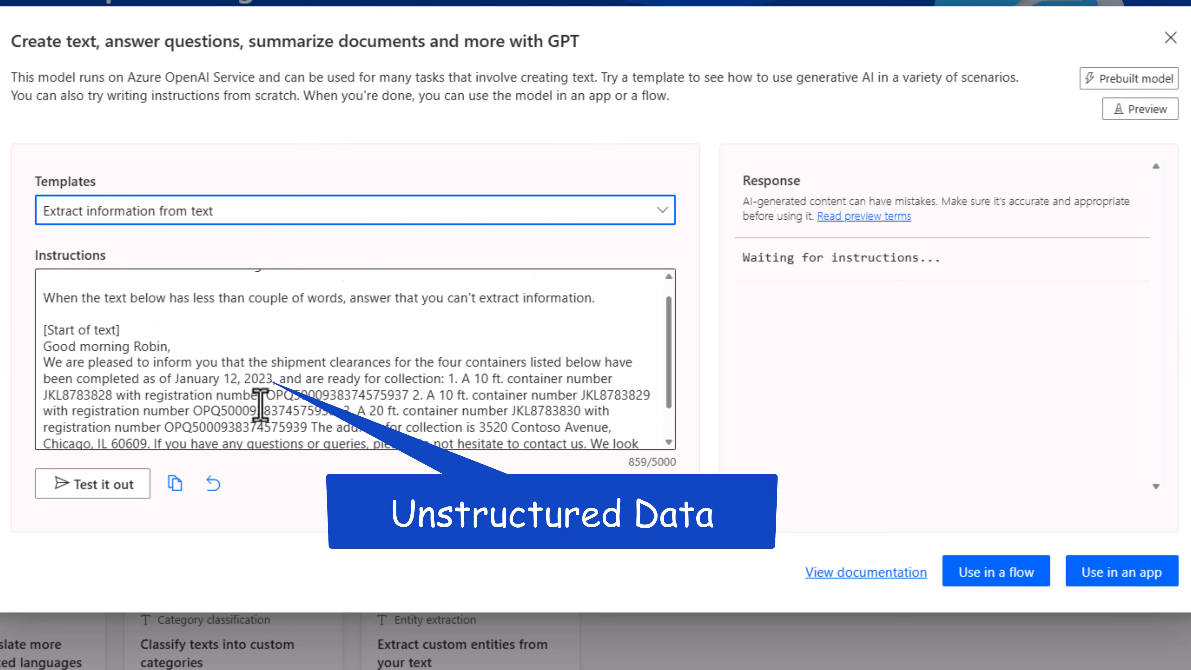
left_click(113, 486)
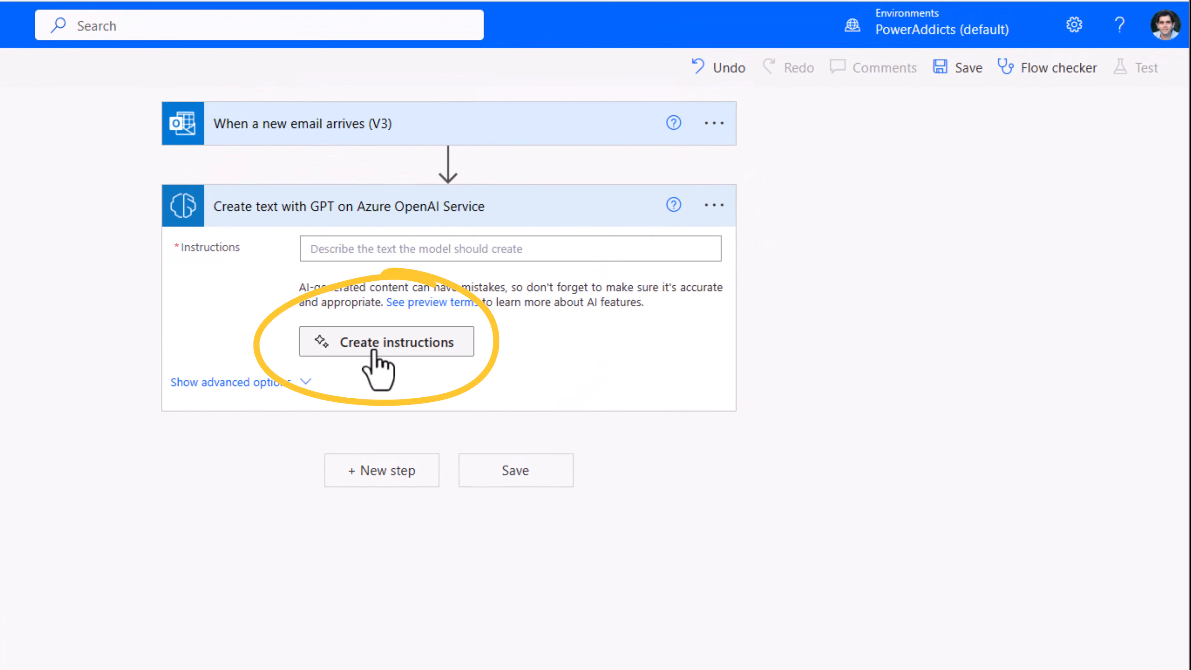
Step: Create instructions for the flow's GPT action from the Extract information from text template and enlarge the instructions box
left_click(376, 361)
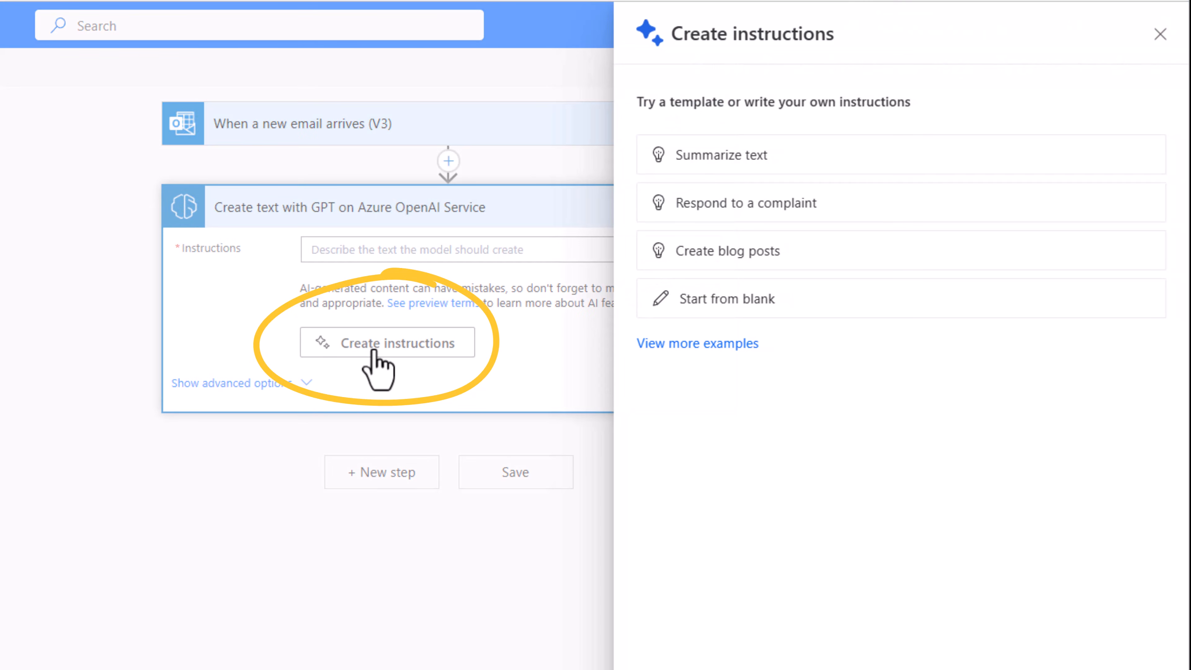
left_click(717, 345)
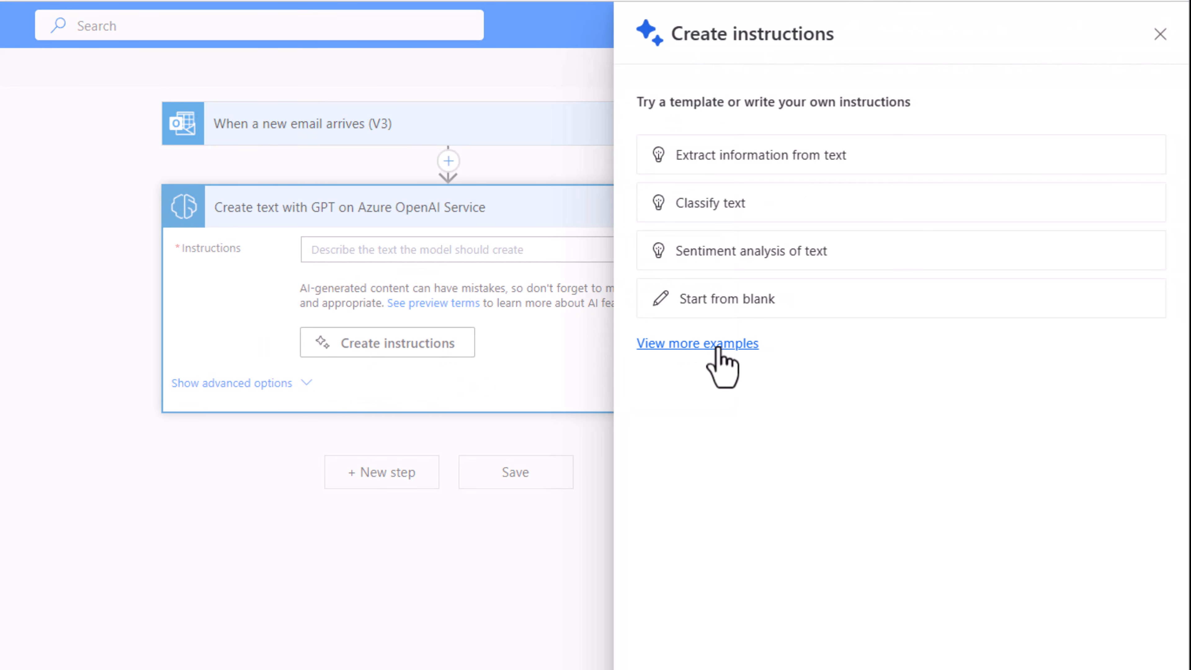
left_click(743, 162)
left_click_drag(1161, 243, 1123, 420)
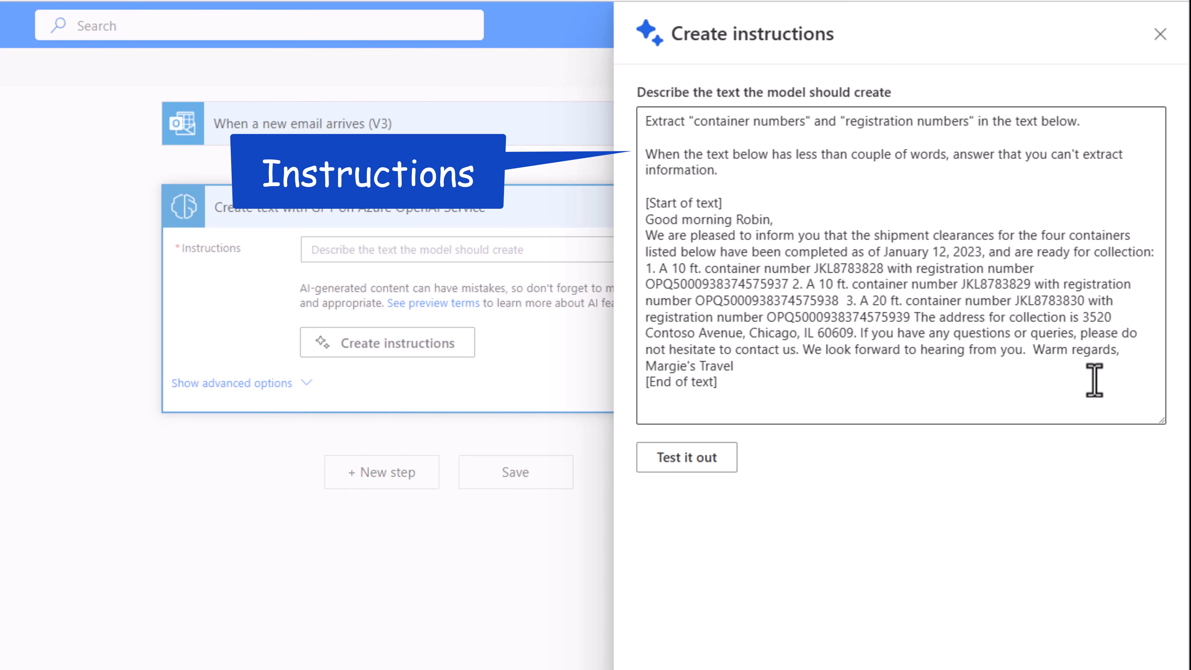
Step: Change the first instruction to Extract "Asset Tag" from the text below. and delete the sentence about texts with less than couple of words
left_click_drag(696, 123, 804, 126)
type("Asset ")
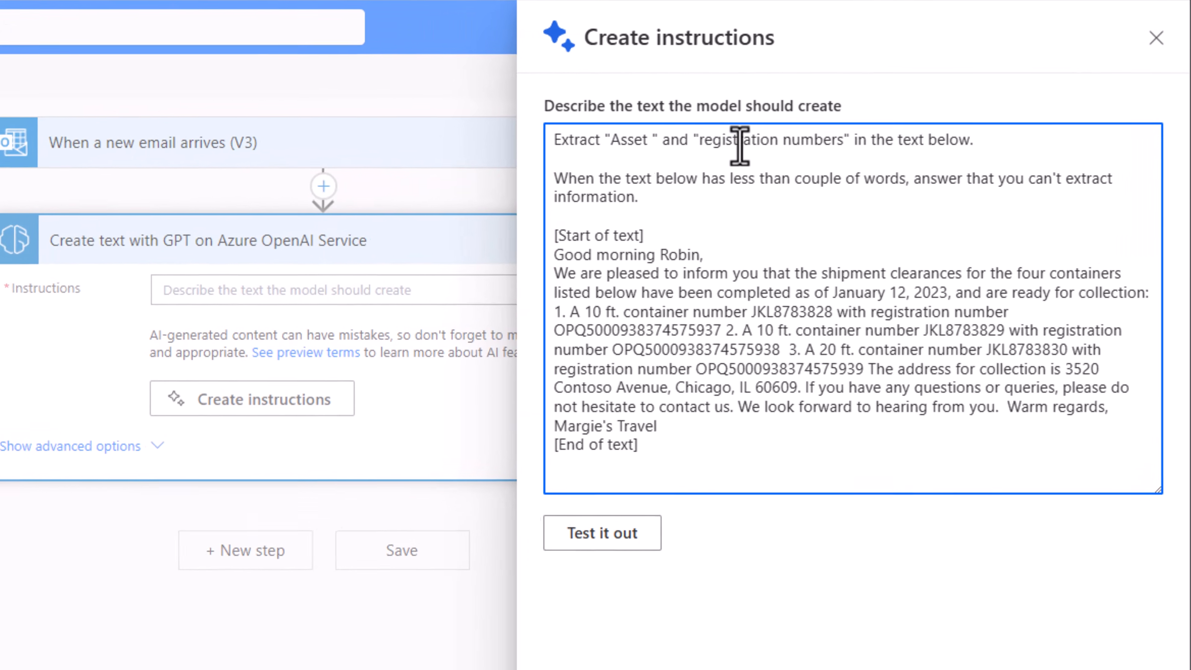
type("Tag")
key("Right")
key("Right")
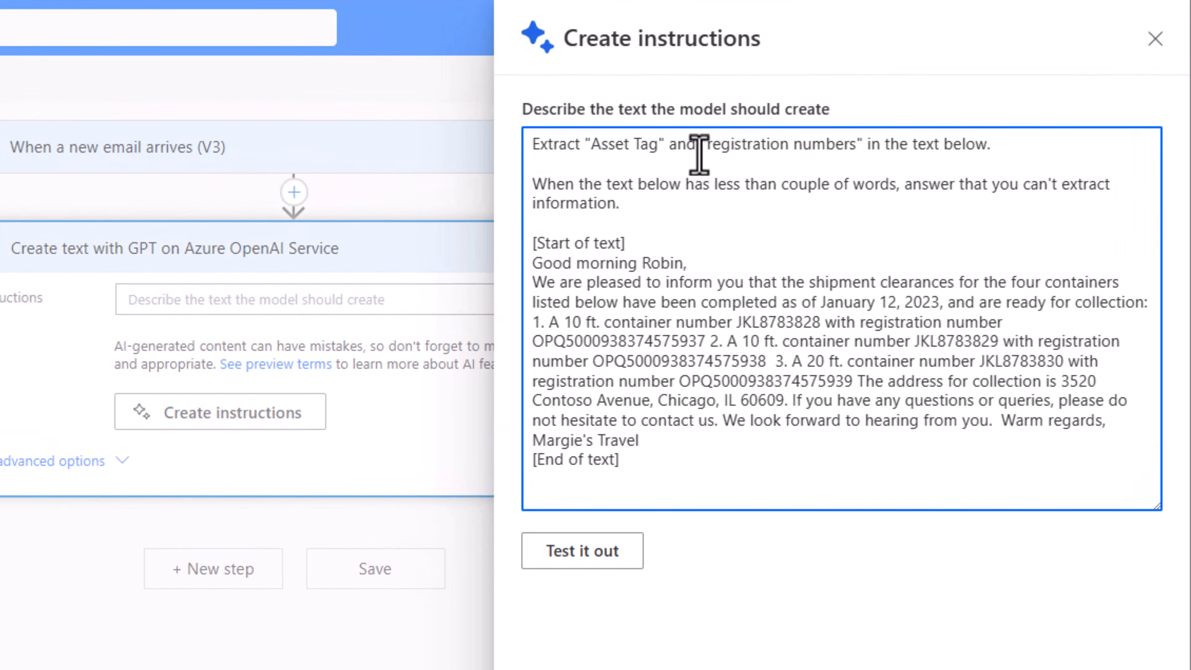
left_click(877, 141, "shift")
type("from")
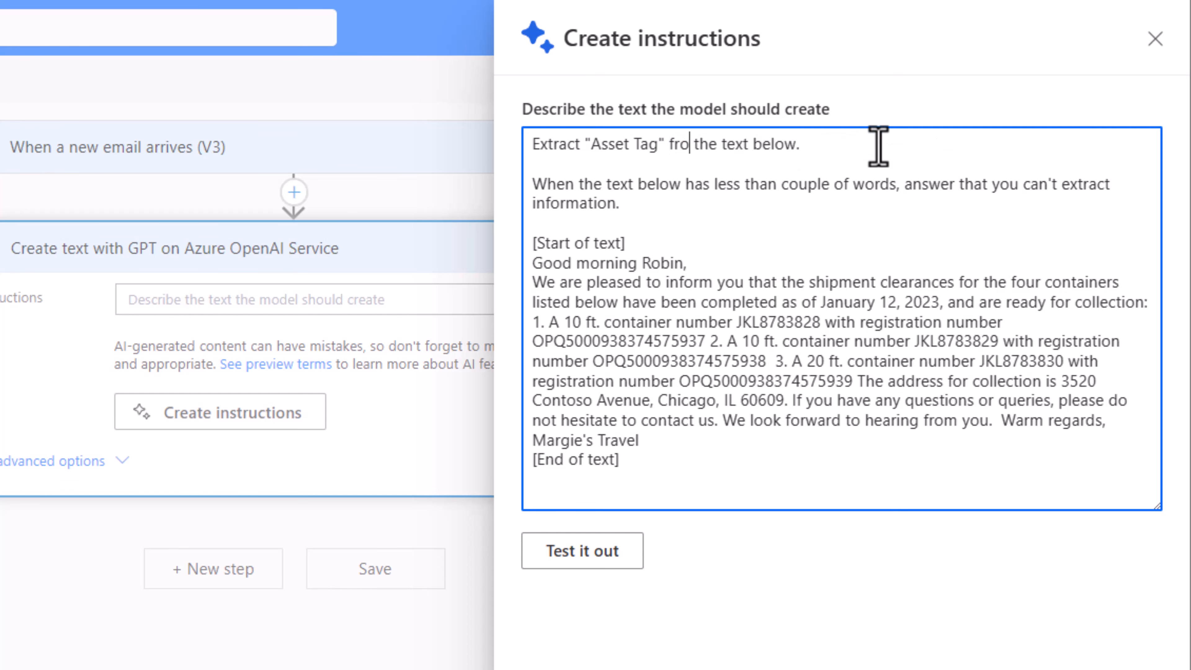
triple_click(641, 183)
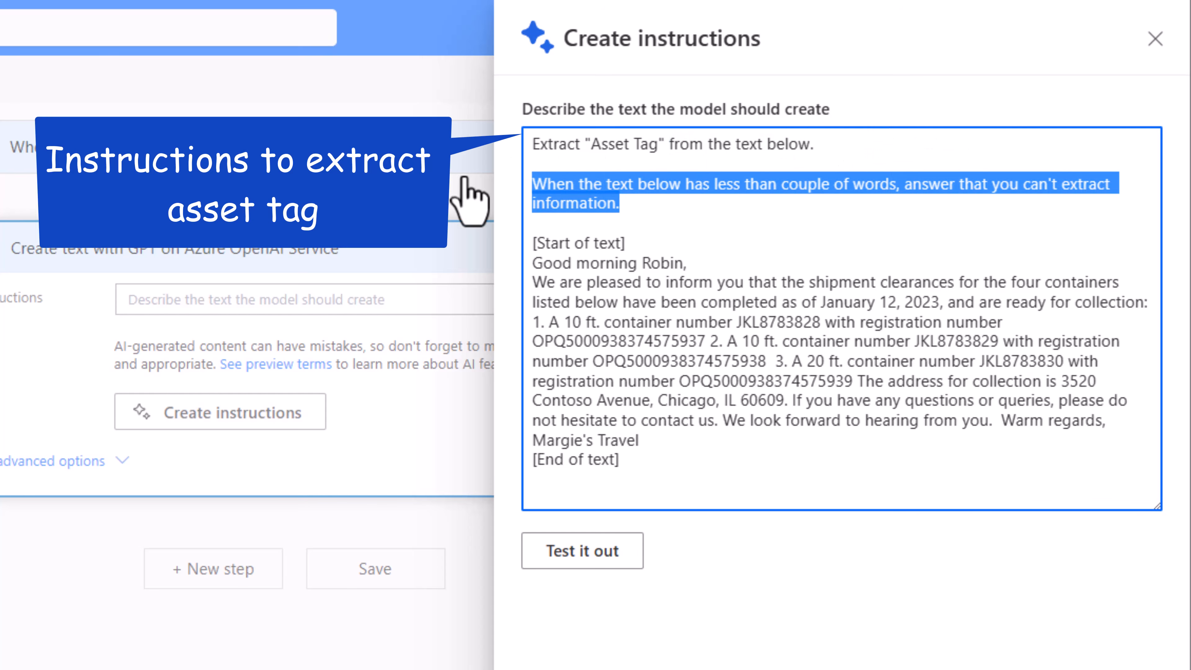
key("BackSpace")
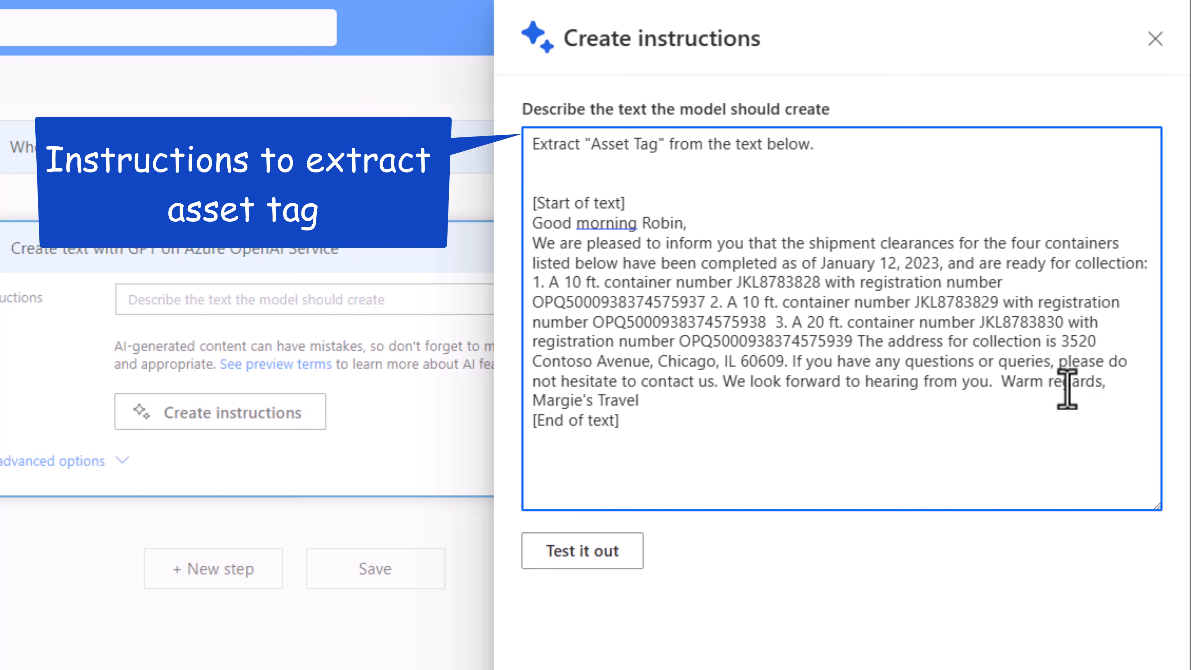
Step: Replace the sample email's shipment paragraph with "The asset tag is 5444" and test the instructions
left_click_drag(1000, 382, 524, 233)
key("BackSpace")
key("Return")
type("The asset tag is 5444")
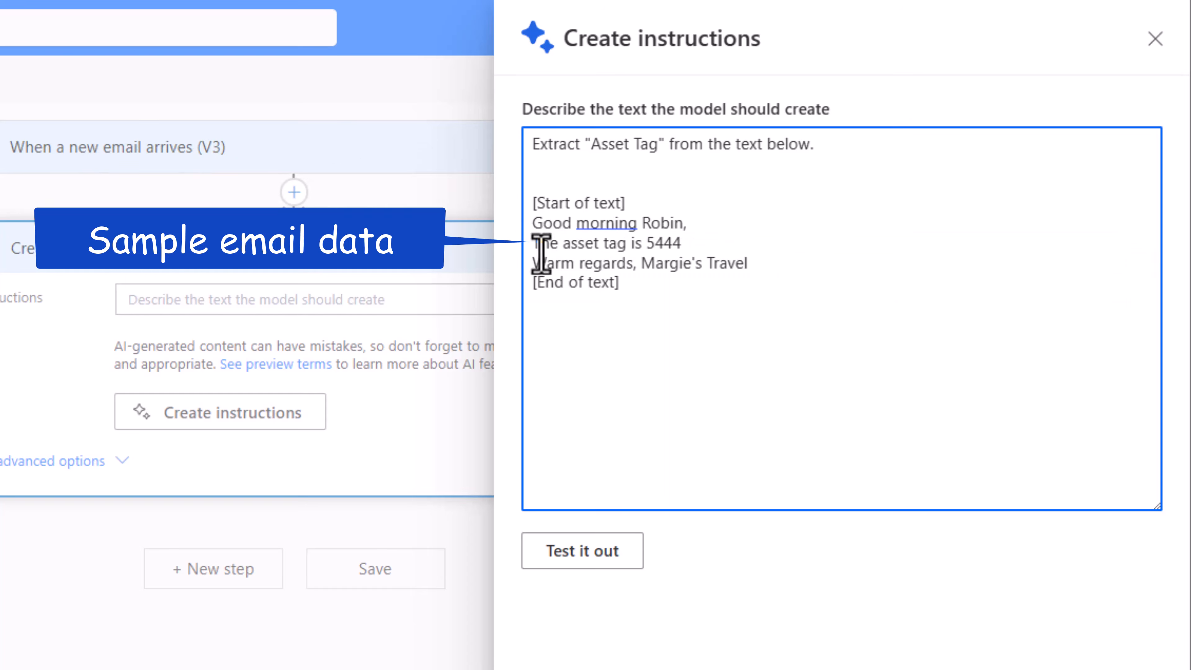
left_click(609, 550)
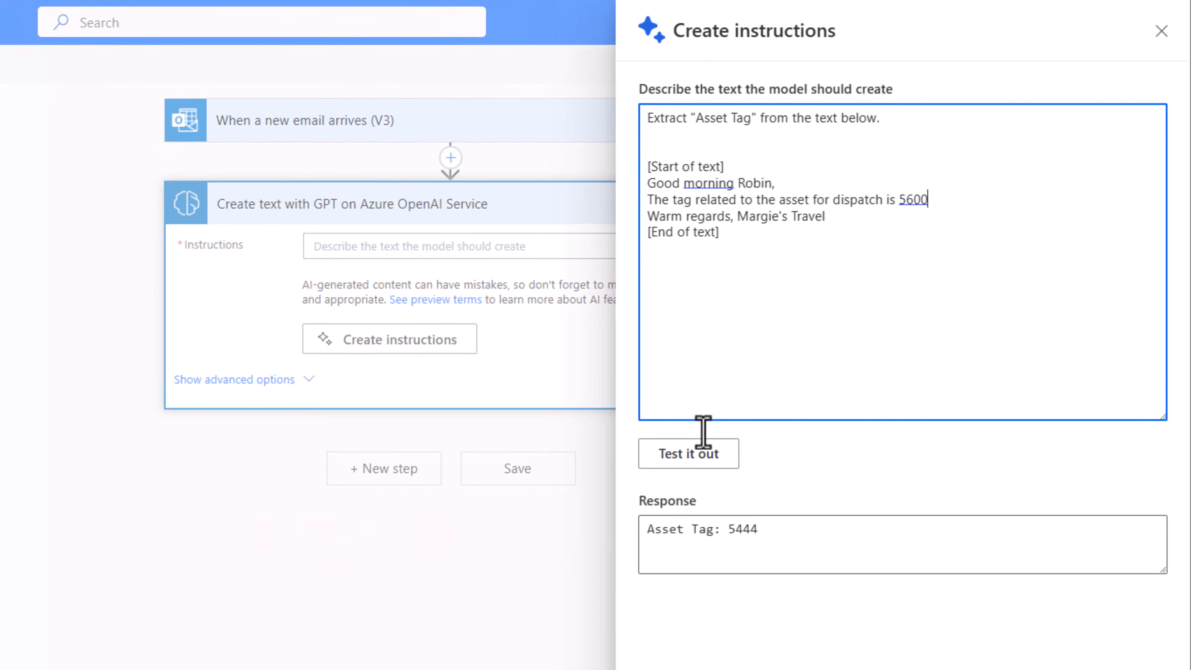
Step: Test the instructions on the sample sentence "The tag related to the asset for dispatch is 5600" and check the response
left_click(703, 453)
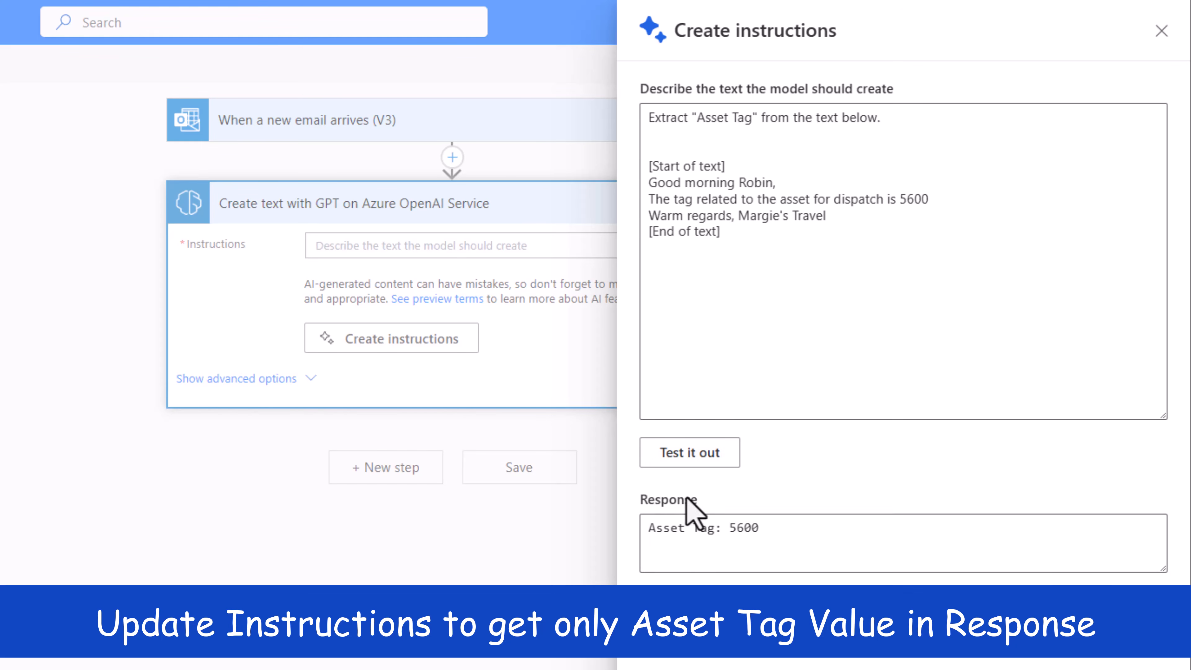
left_click_drag(652, 529, 795, 527)
left_click(686, 546)
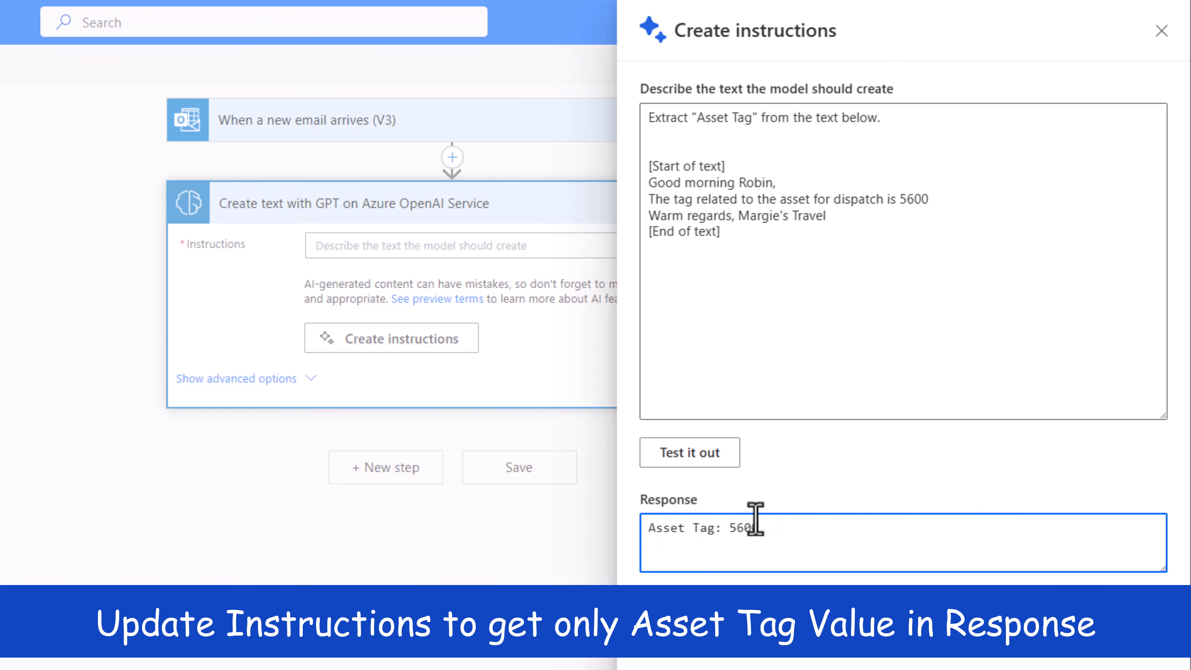
Step: Reword the instruction to Extract "Asset Tag" value only from the text below. and test it again
left_click(756, 123)
type("value")
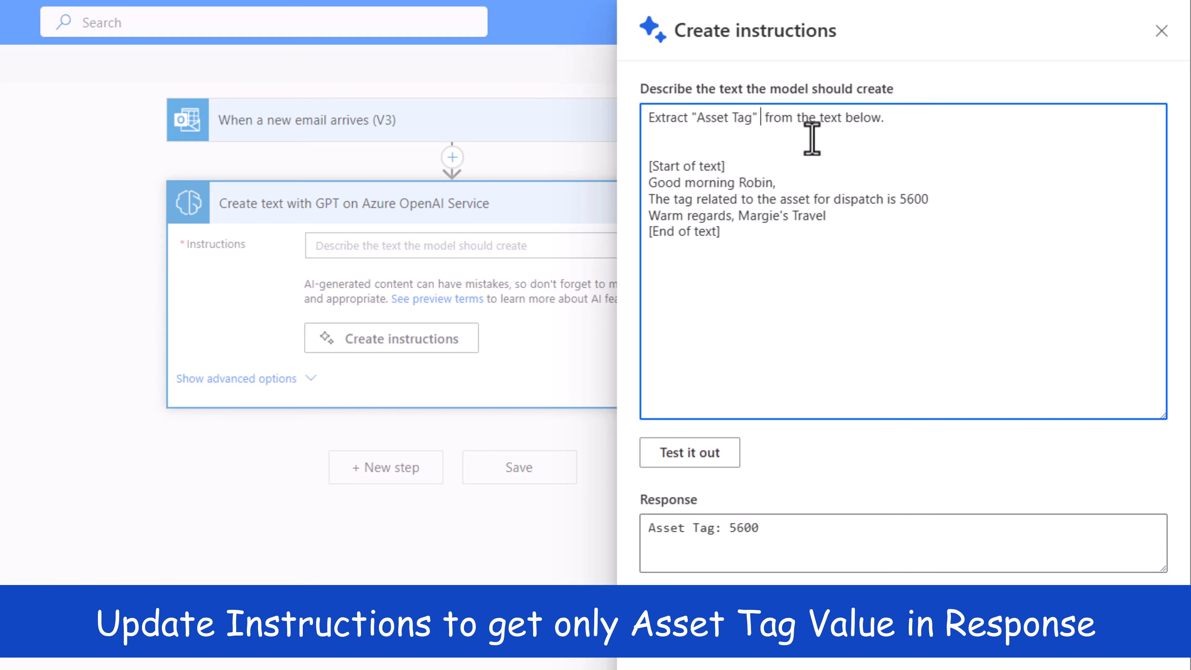
left_click(708, 454)
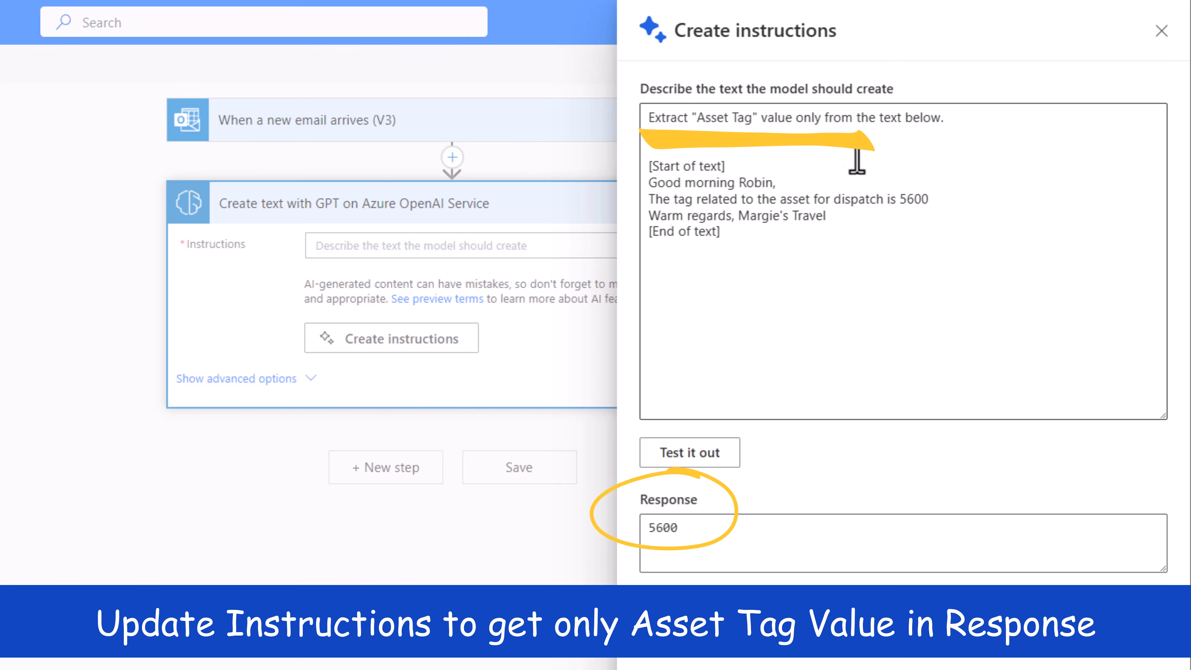
Step: Change the sample tag to TP5600, test the instructions once more and use them in the flow
left_click(898, 198)
type("TP")
left_click(720, 450)
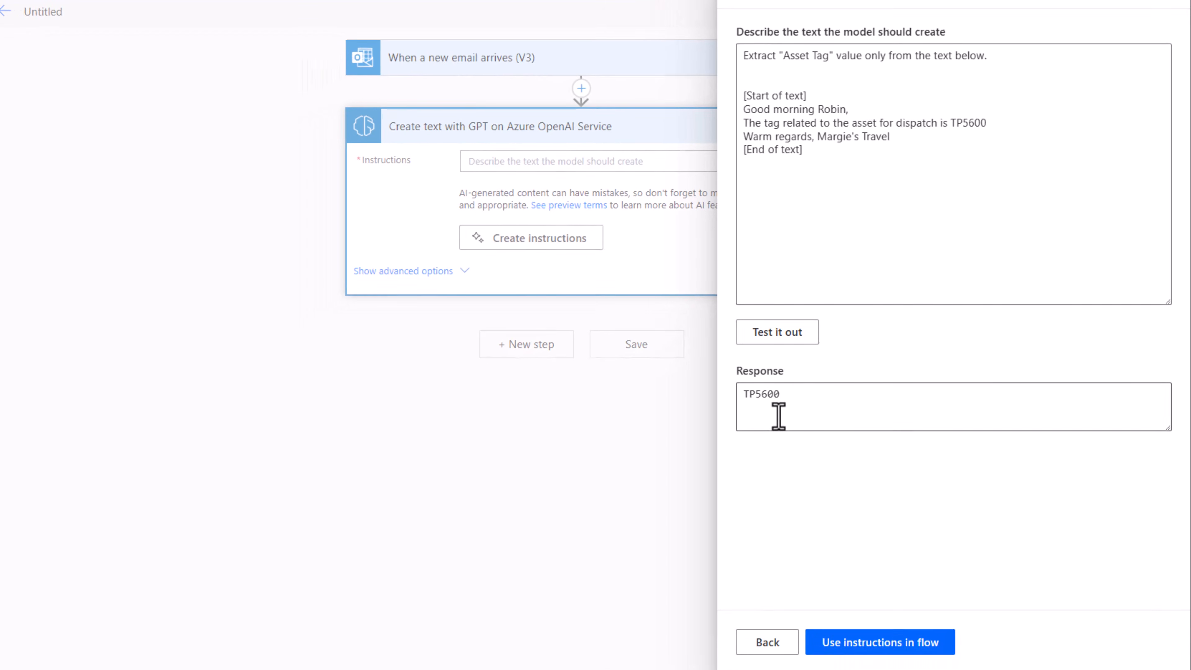
left_click(867, 642)
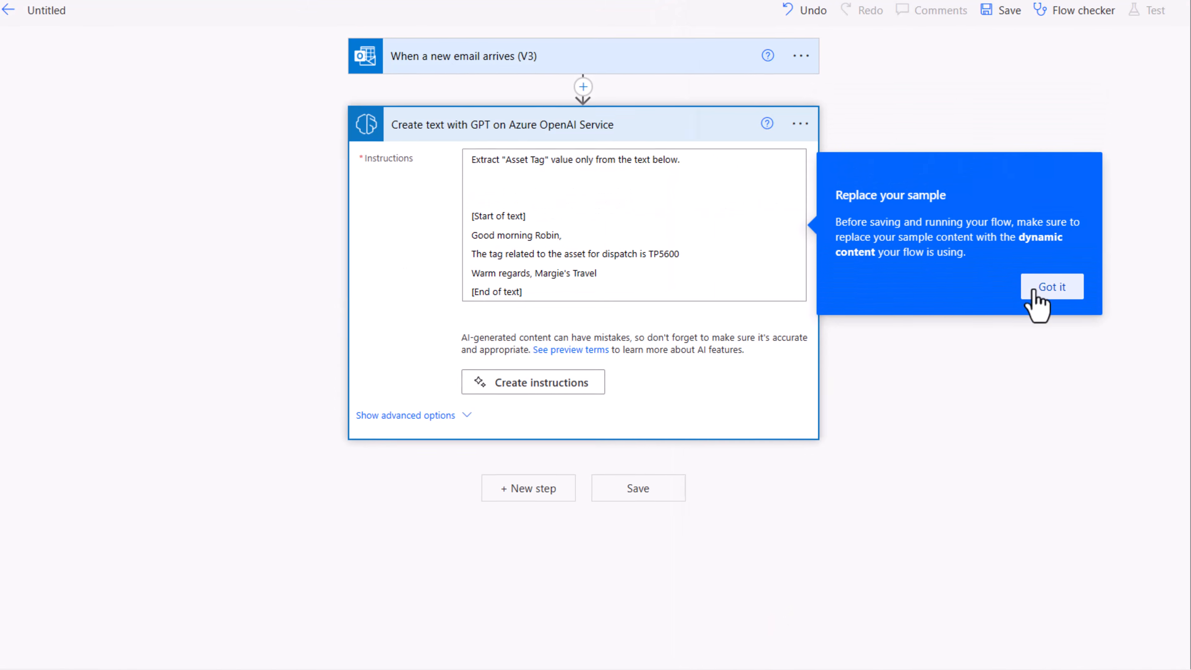
Step: Replace the sample email text between the start and end markers of the GPT instructions with the email's Subject dynamic value, followed by a new line
left_click(1043, 288)
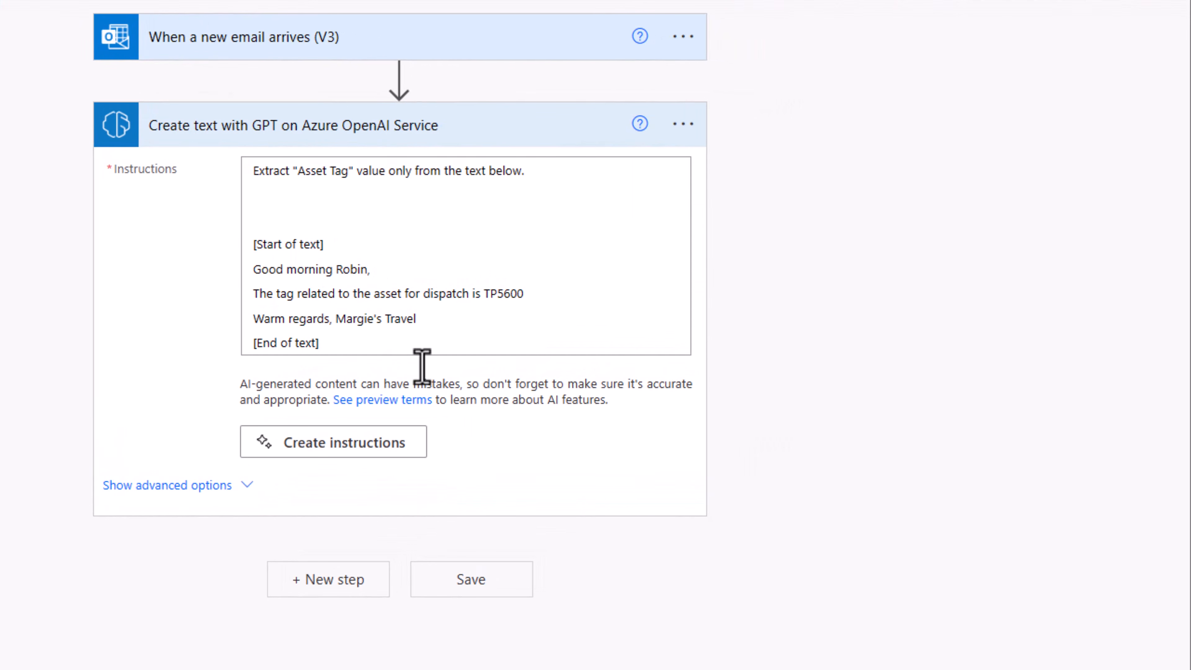
left_click_drag(424, 333, 247, 271)
key("BackSpace")
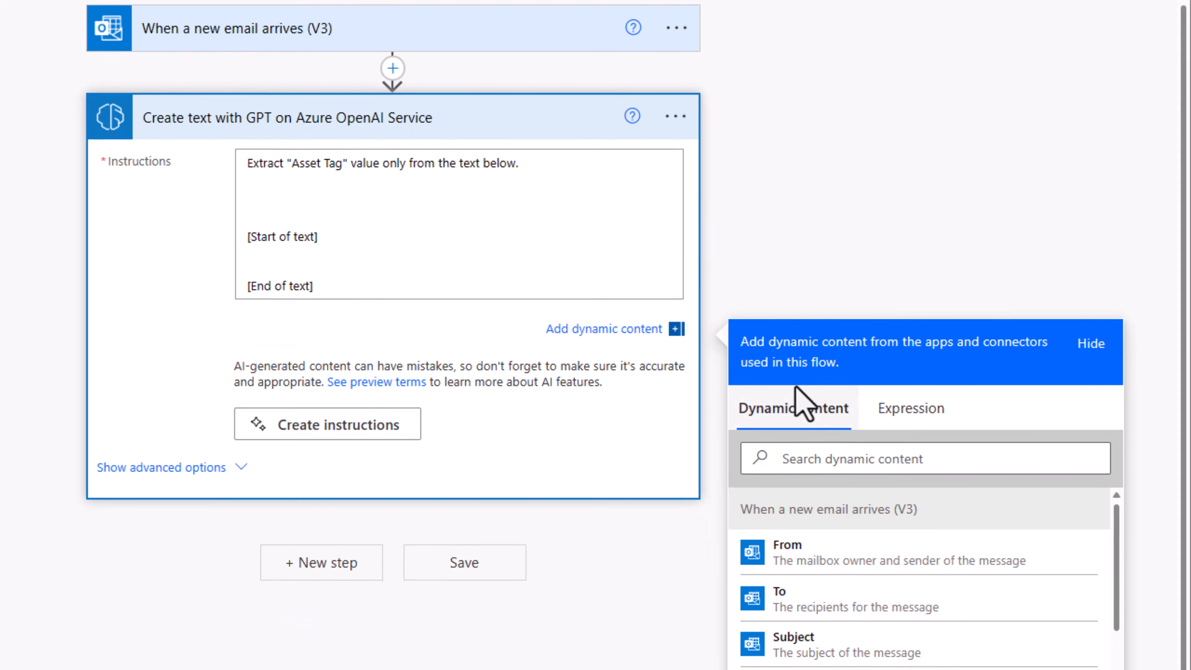
scroll(792, 357, "down", 2)
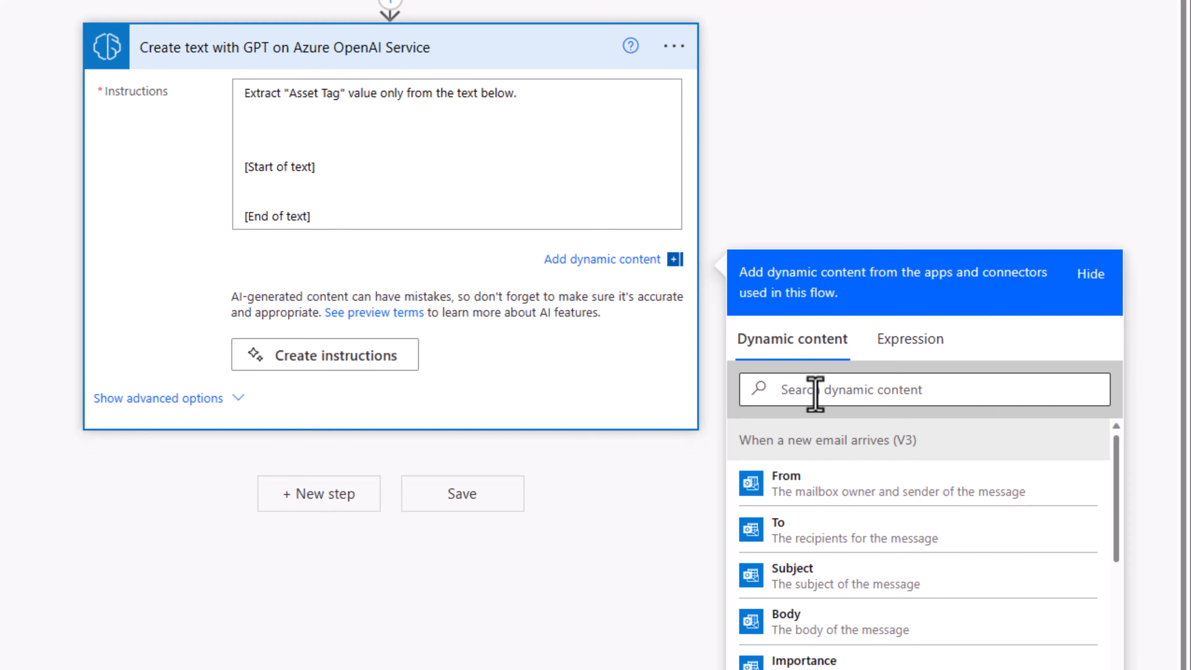
left_click(831, 573)
key("Return")
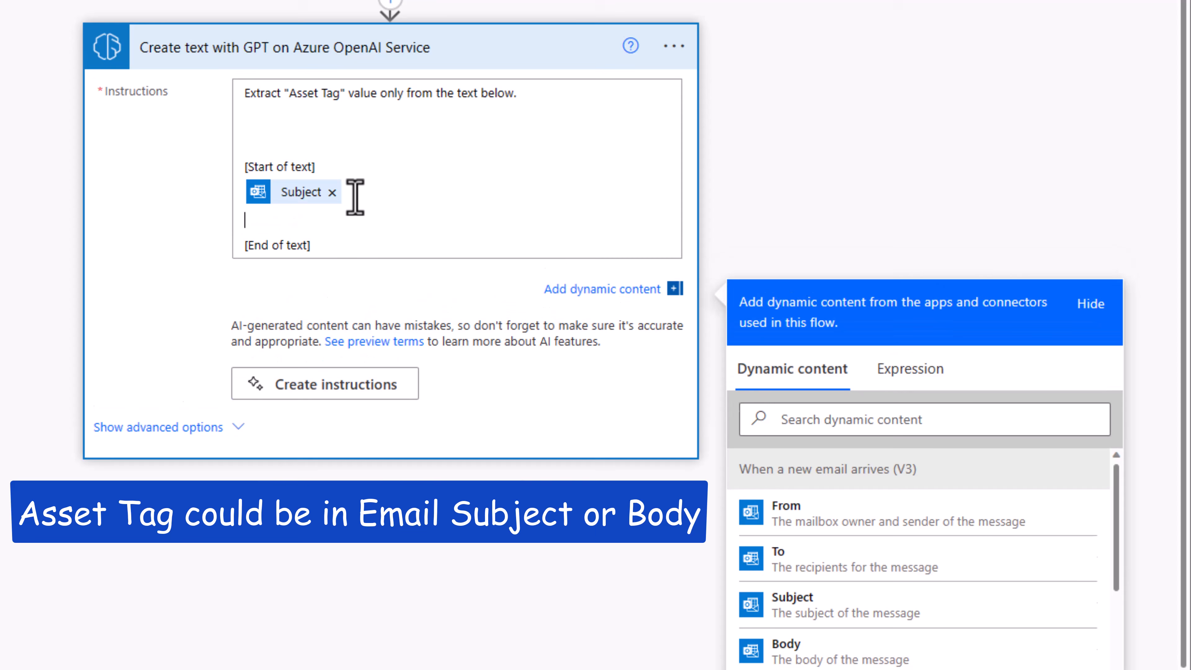
scroll(938, 301, "down", 2)
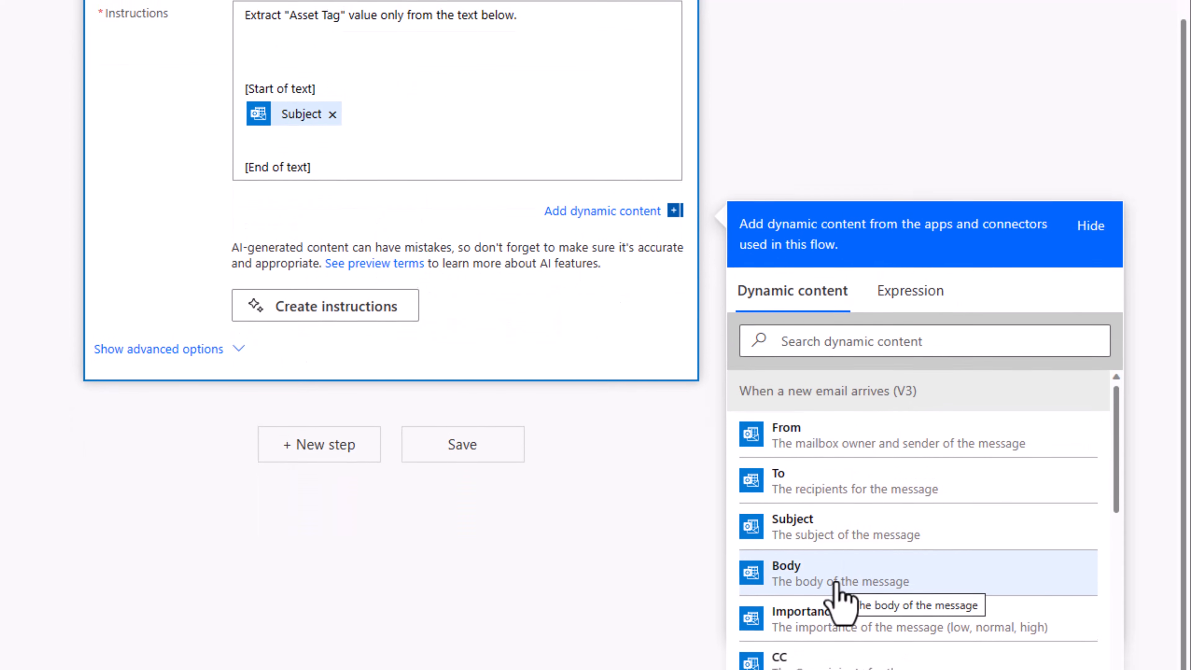
Step: Insert an Html to text action between the email trigger and the GPT action, using the email's Body as its content
scroll(841, 629, "up", 3)
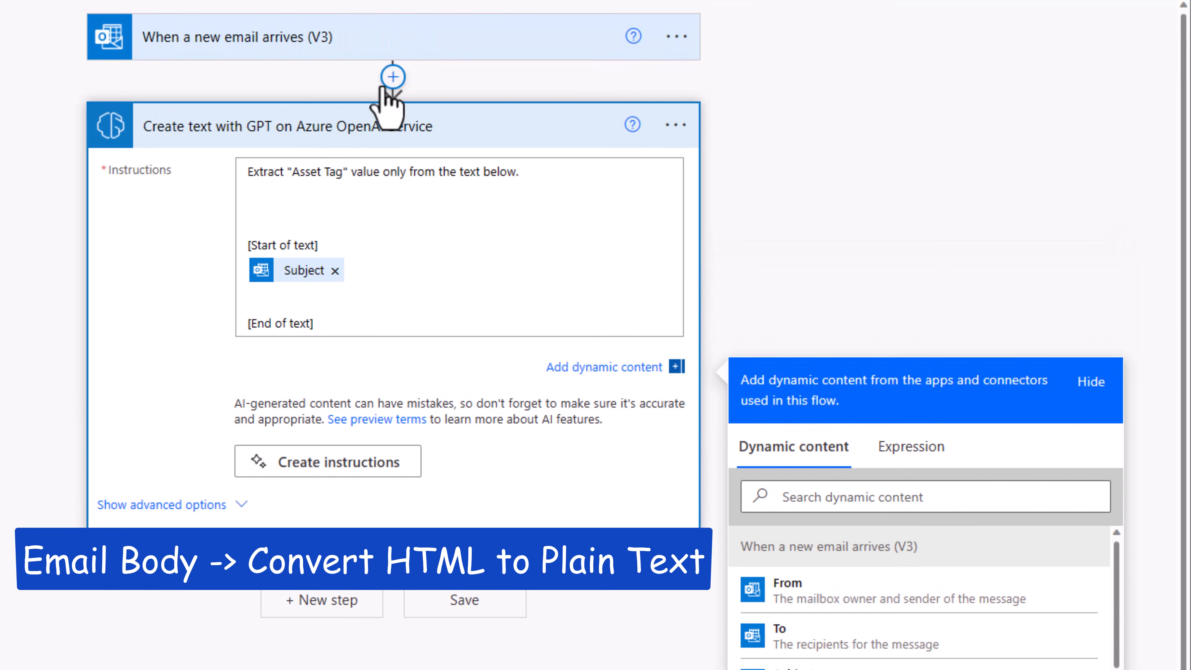
left_click(393, 77)
left_click(268, 186)
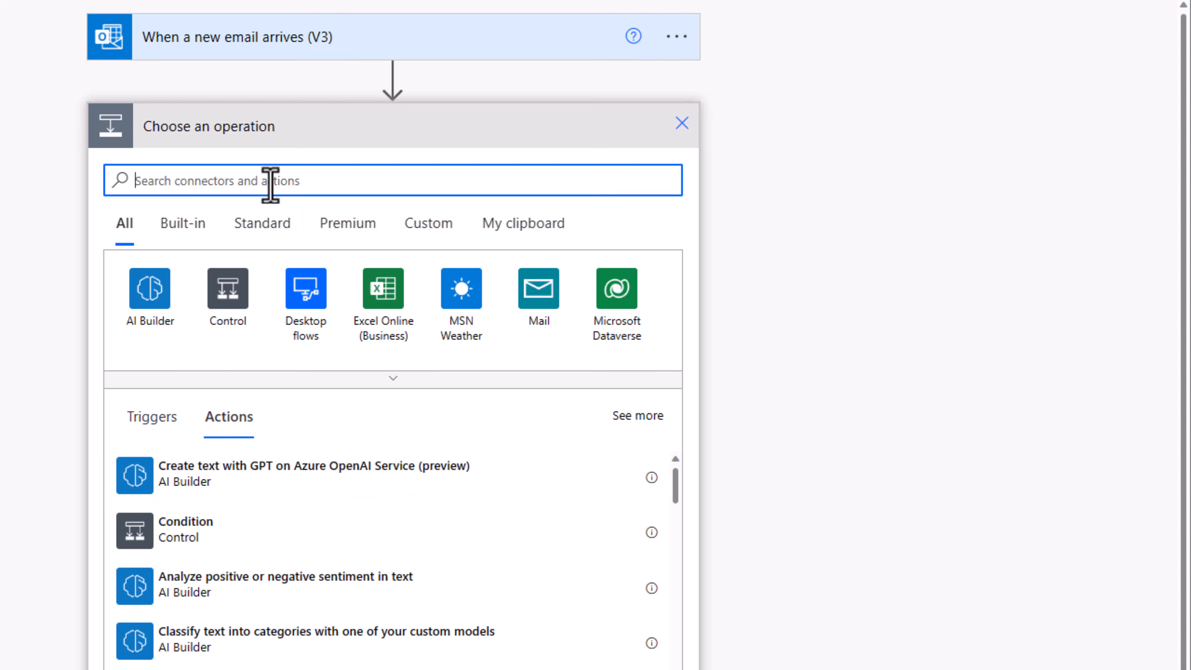
type("HTML TO TEXT")
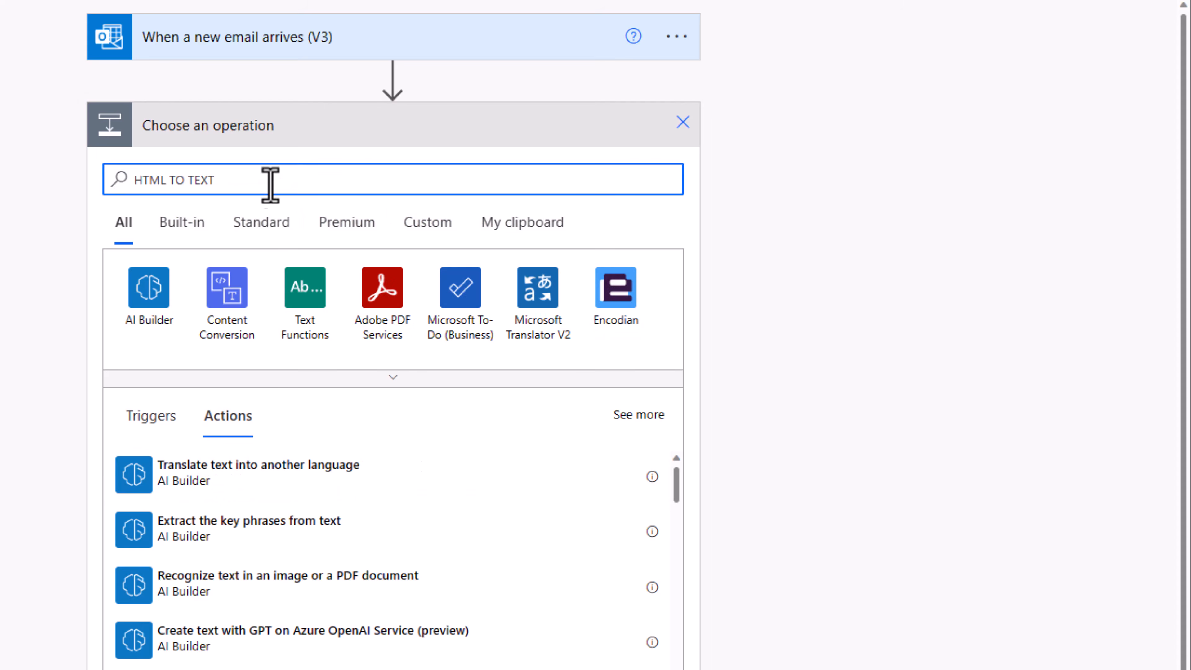
left_click(226, 312)
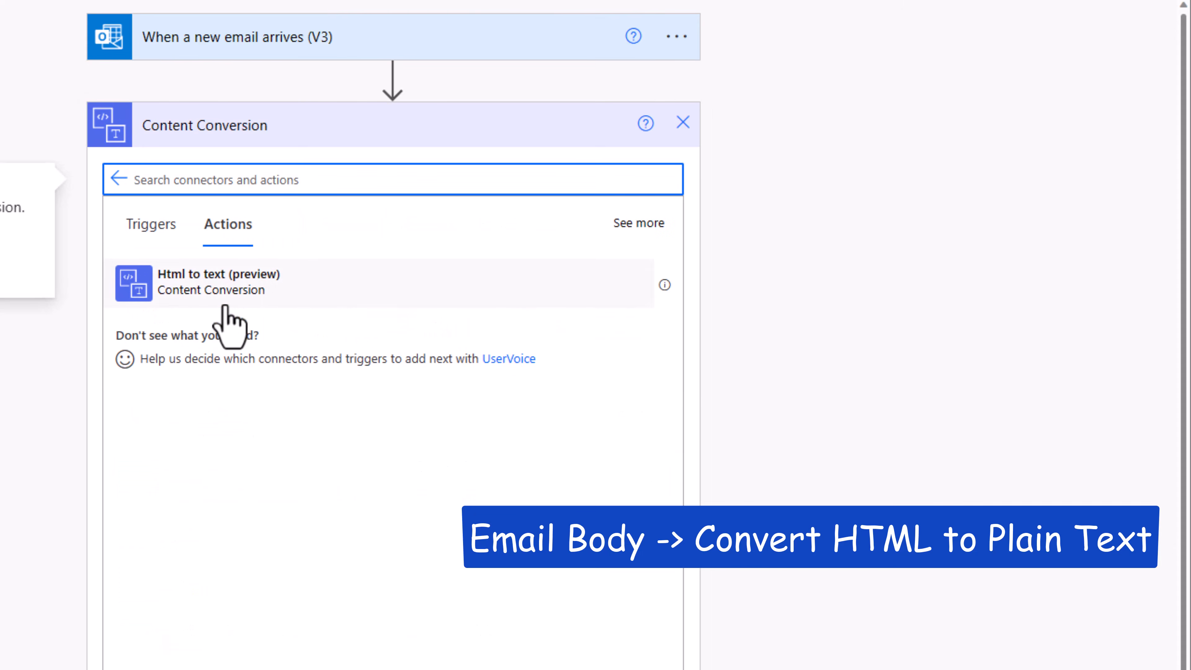
left_click(208, 296)
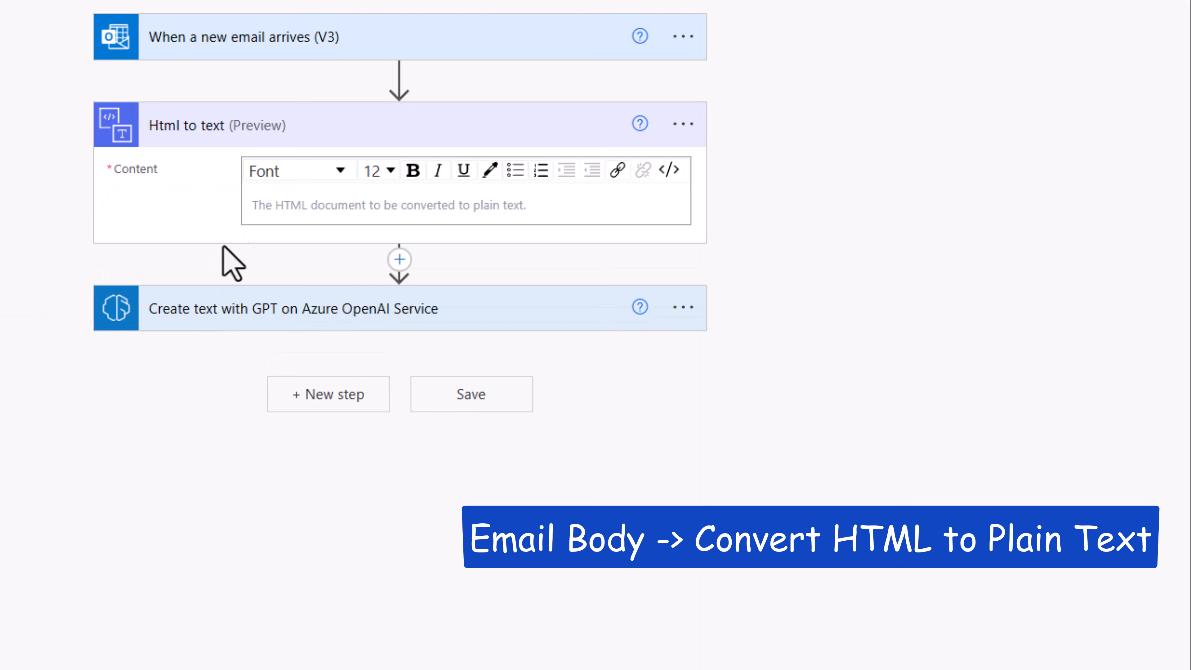
left_click(298, 212)
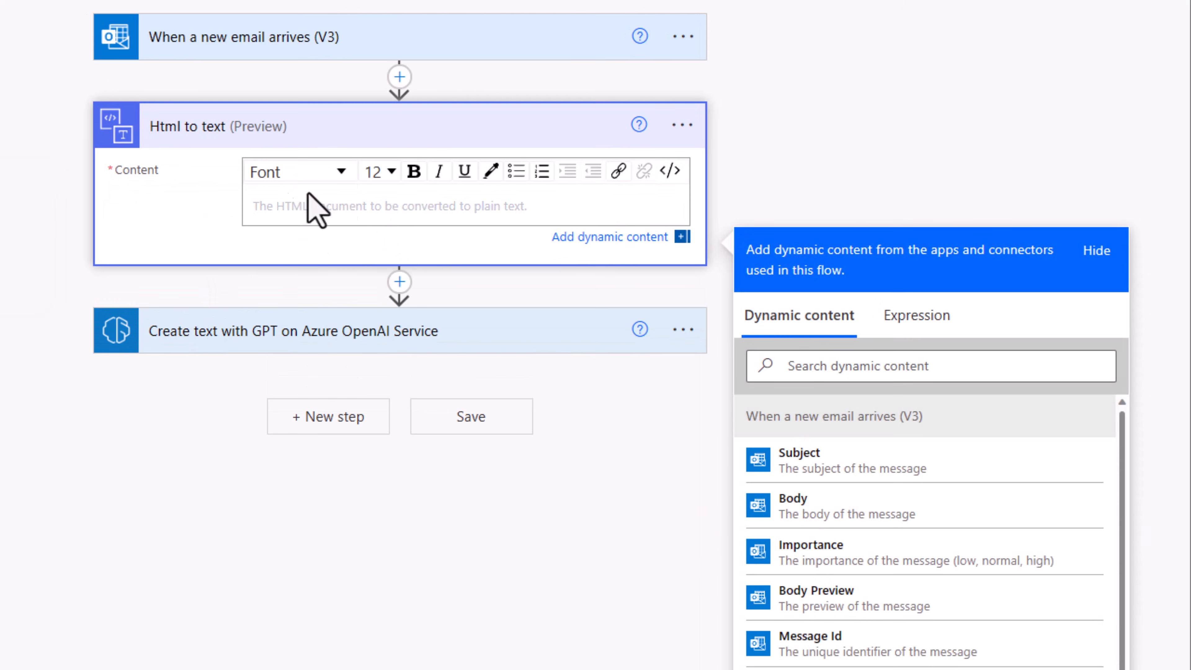
left_click(828, 516)
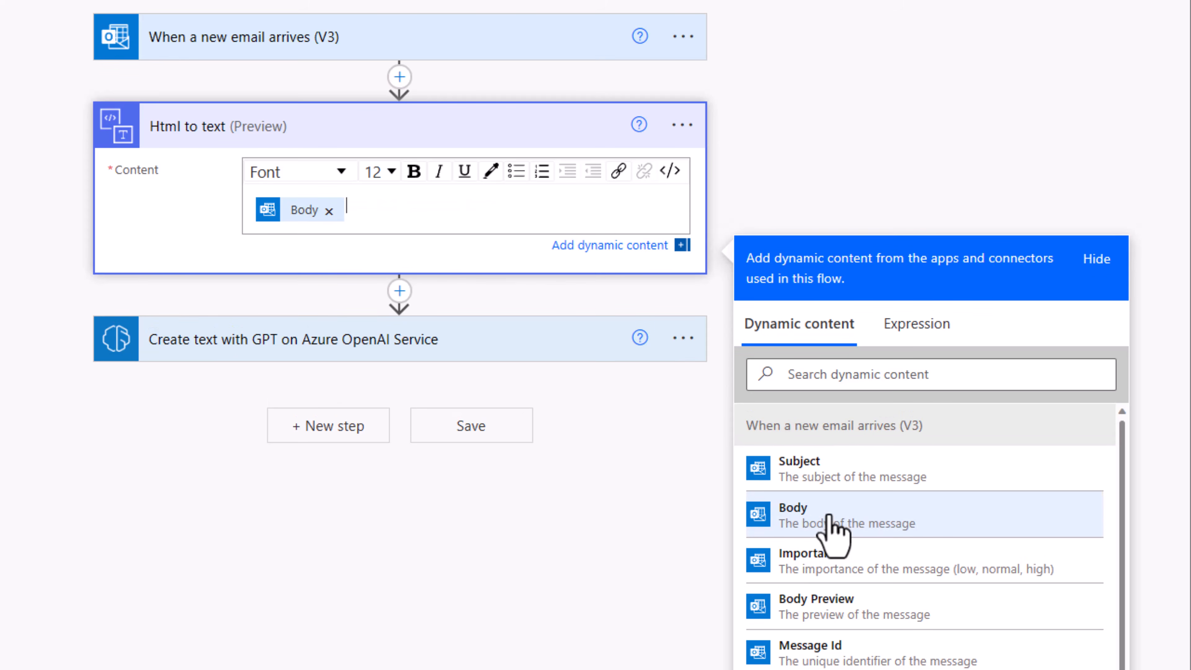
Step: Insert the plain text content from Html to text below Subject in the GPT instructions
left_click(301, 345)
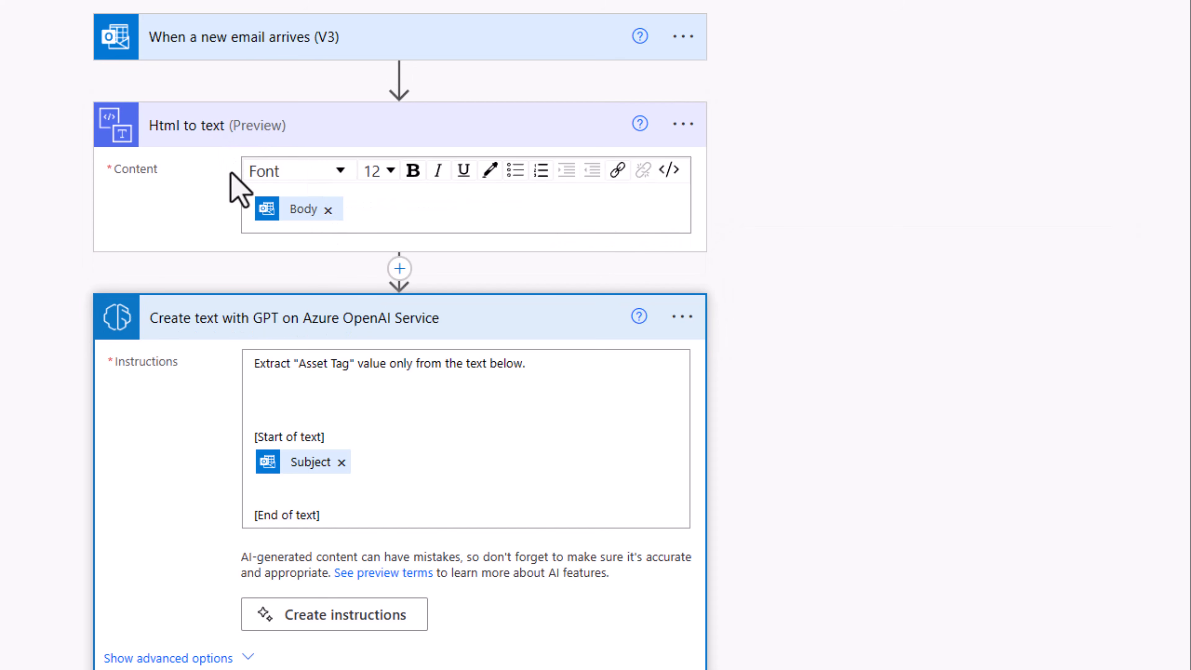
left_click(268, 496)
scroll(930, 417, "down", 5)
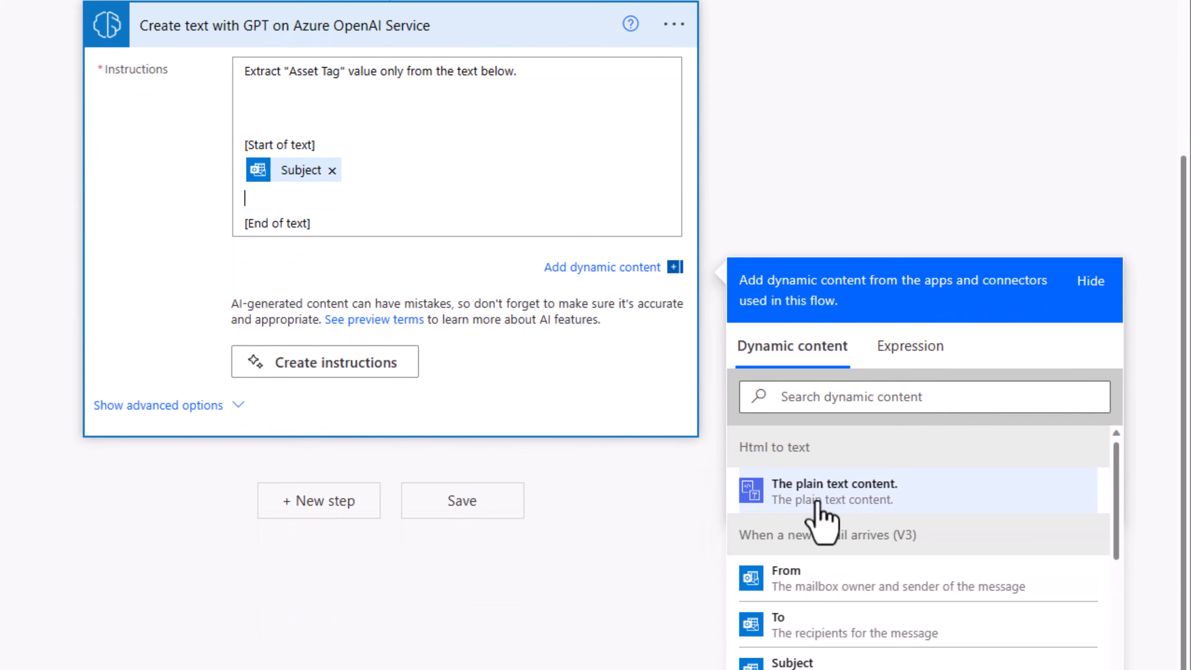
left_click(813, 505)
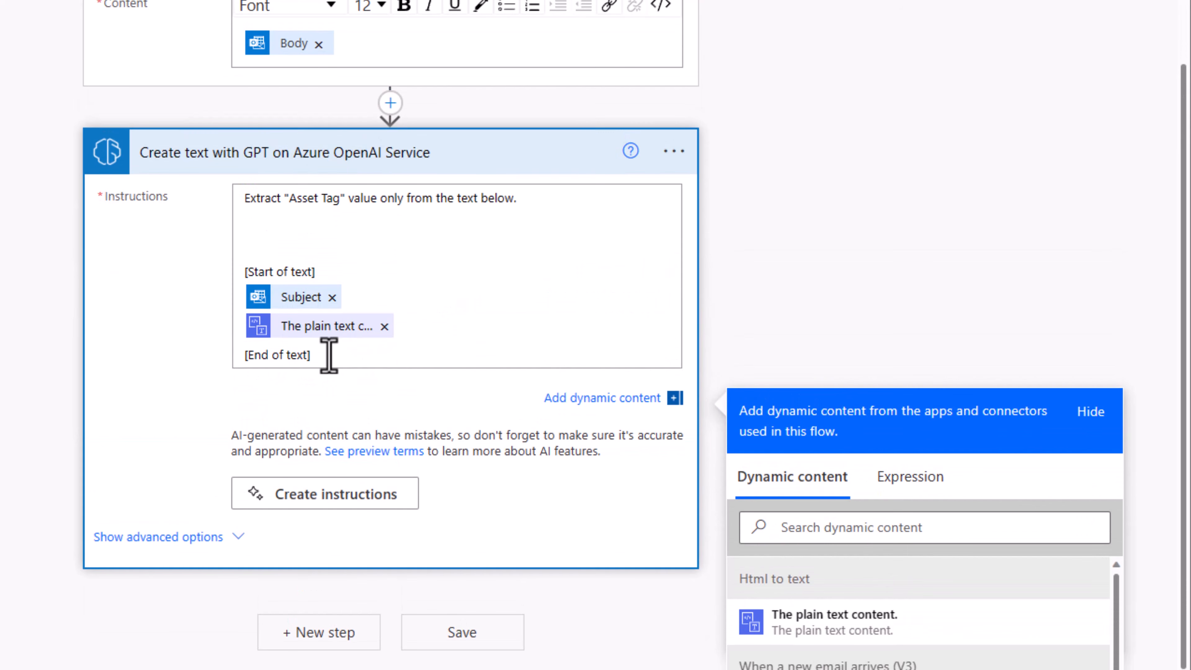
Step: Name the flow Extract Asset Tag from email, save it and close the flow checker
left_click(136, 80)
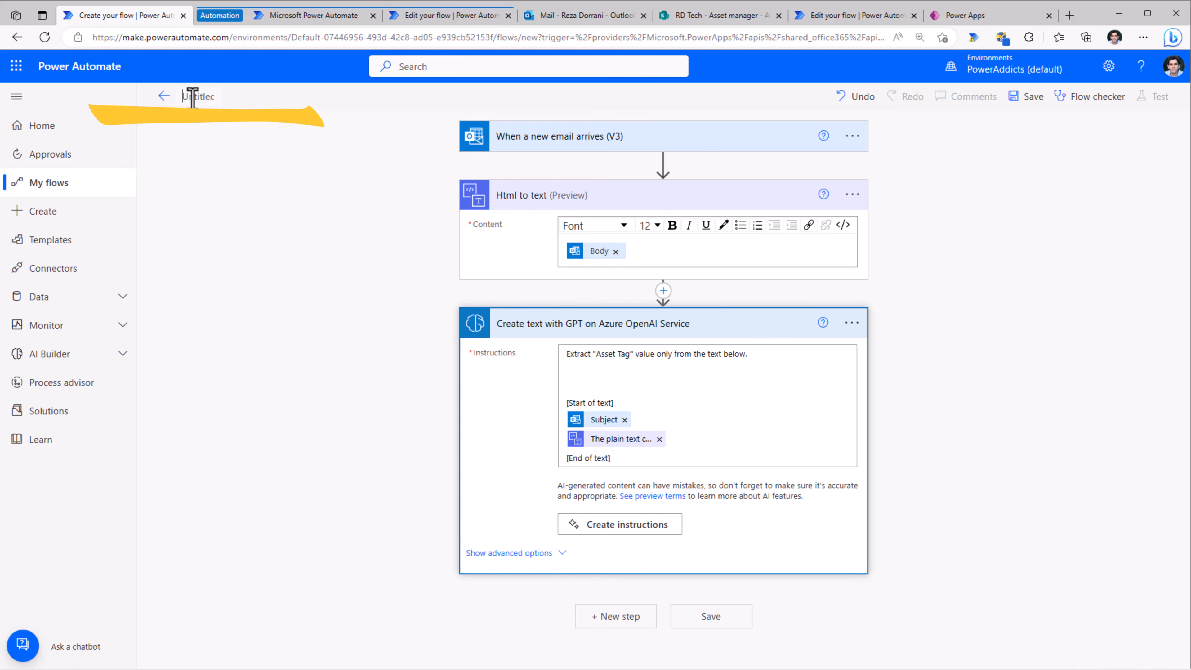
type("Extract Asset Tag from email")
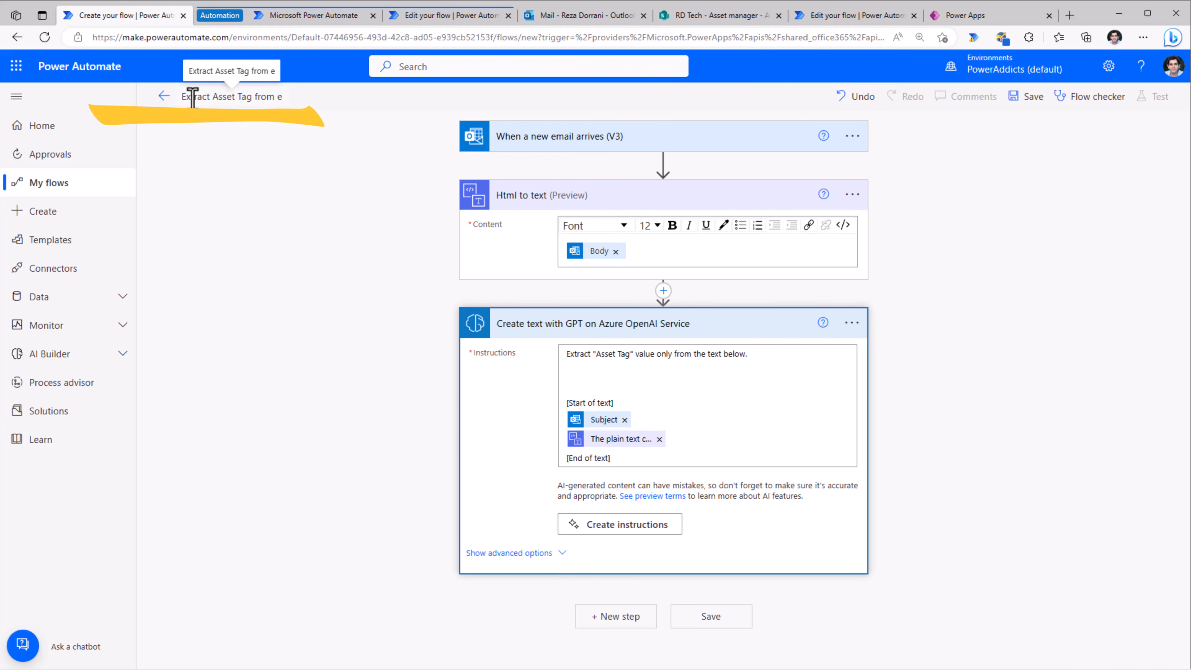
left_click(1031, 97)
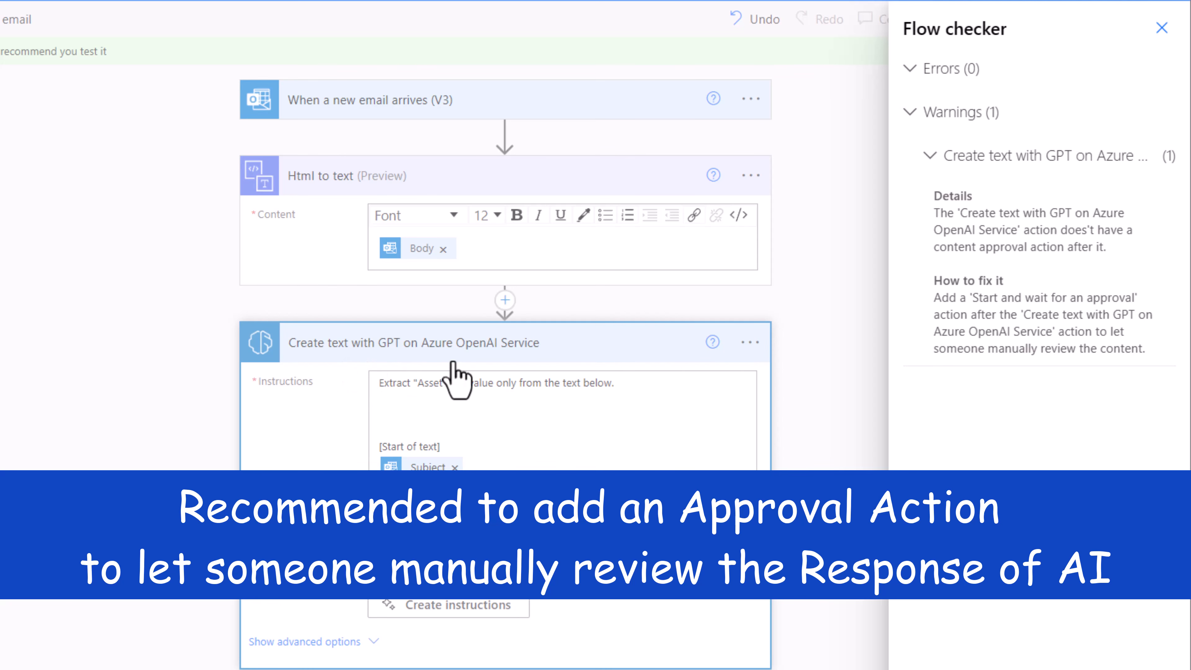
left_click(1161, 27)
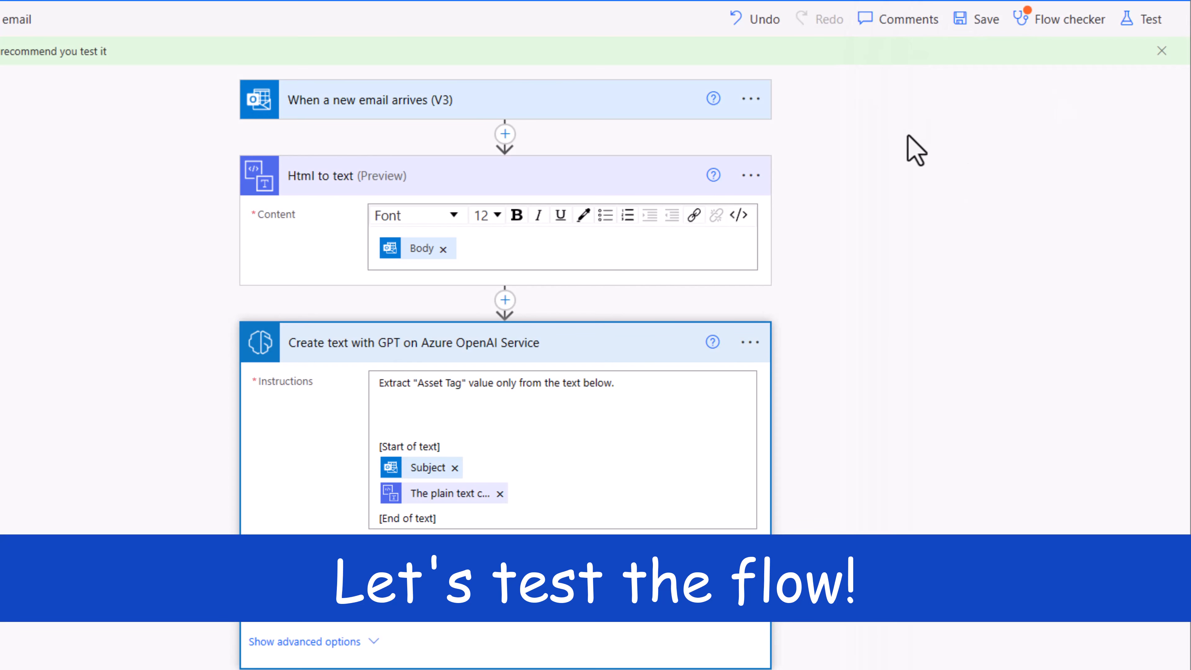
Step: Open the flow's latest run and examine the instructions and generated text of the GPT action
left_click(603, 109)
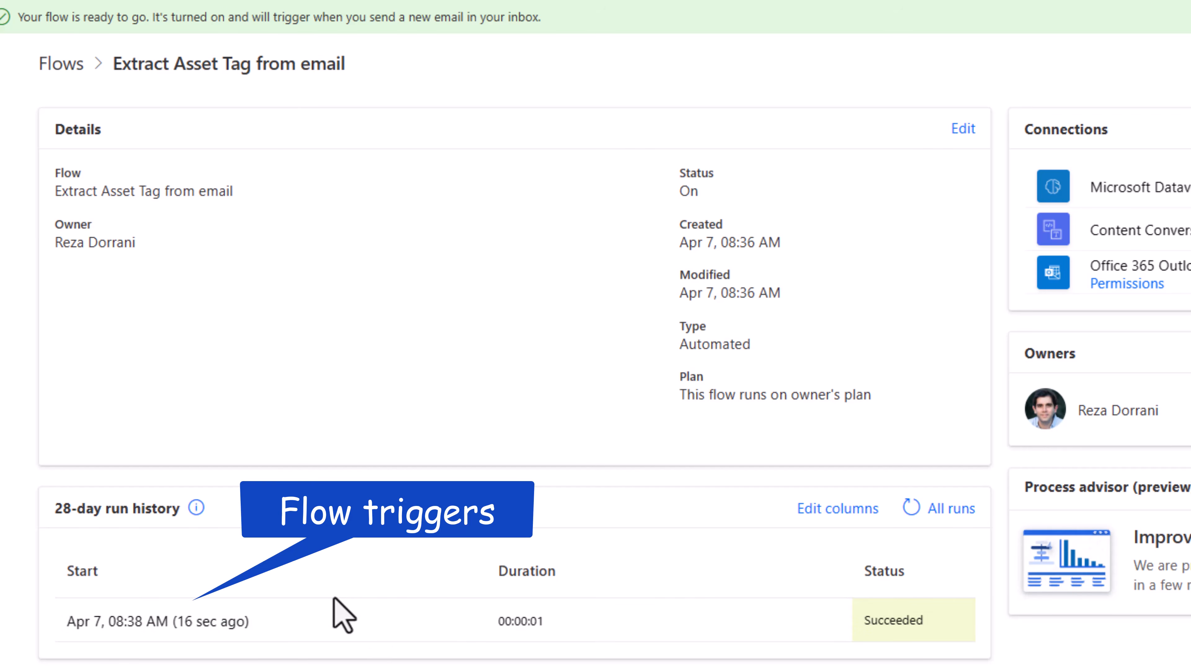
left_click(190, 621)
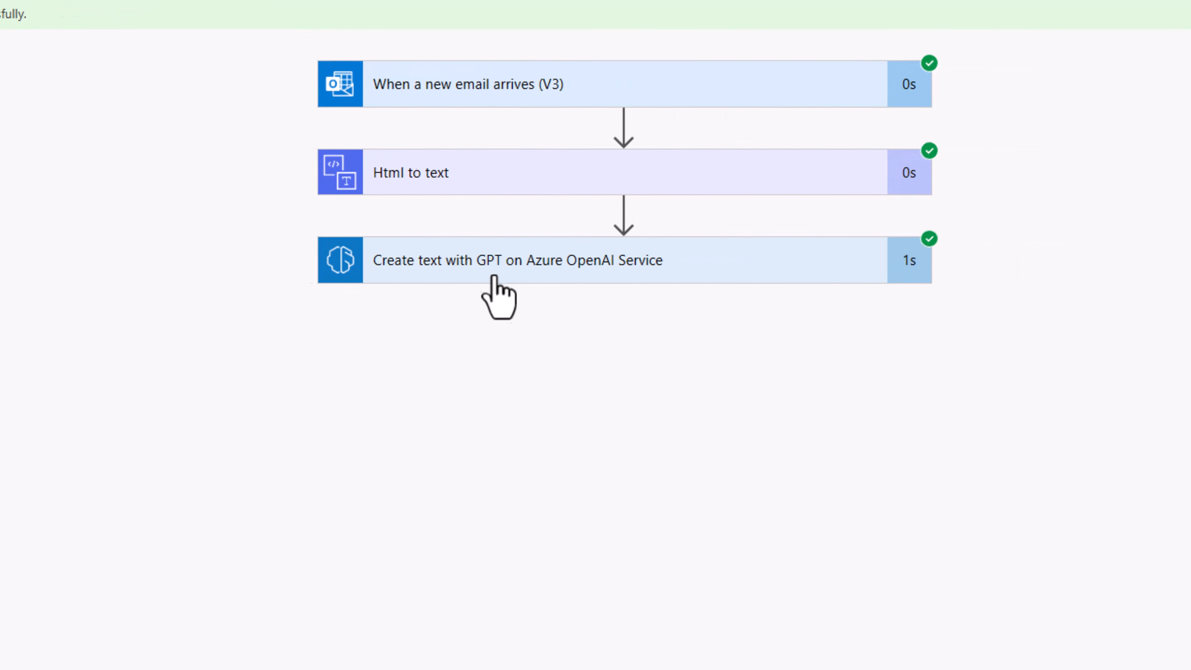
left_click(411, 273)
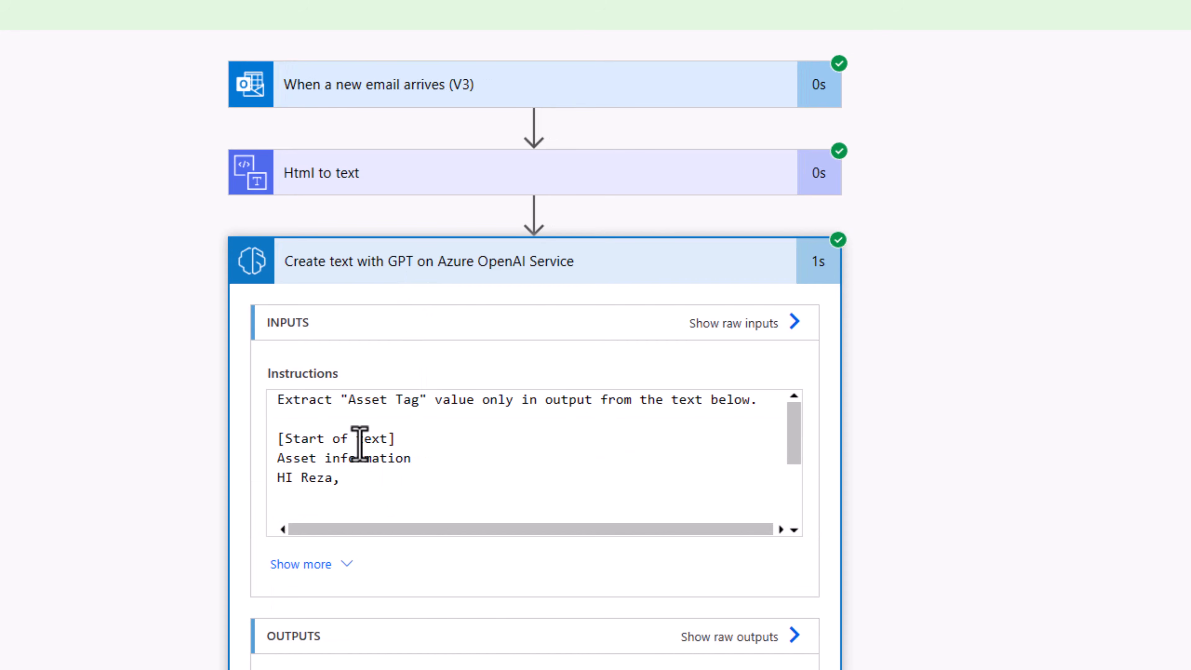
scroll(453, 571, "down", 5)
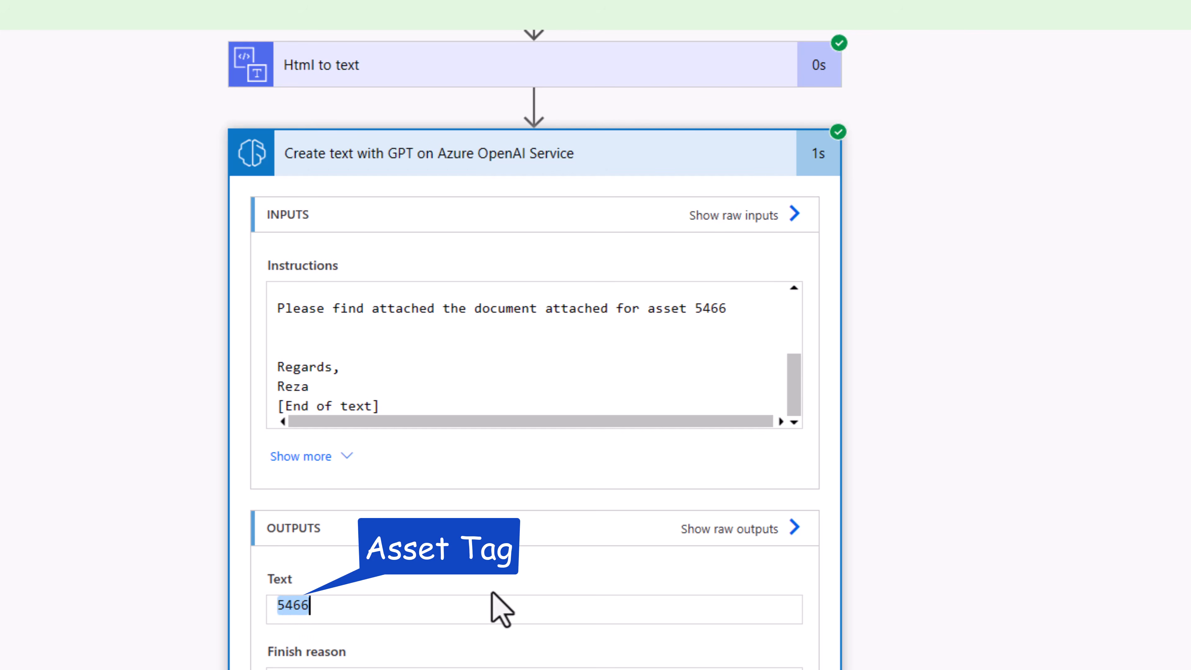
Step: Add a SharePoint Get items action after the GPT action, with the RDTech site and the Asset manager list
left_click(1154, 29)
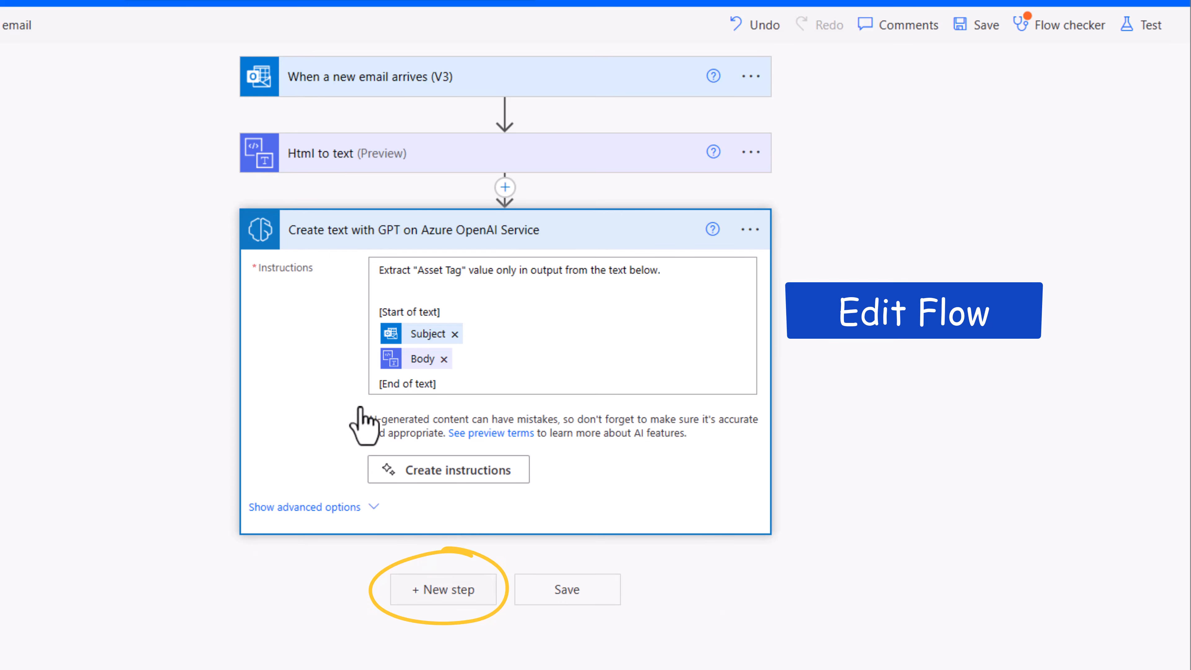
left_click(443, 589)
type("get items")
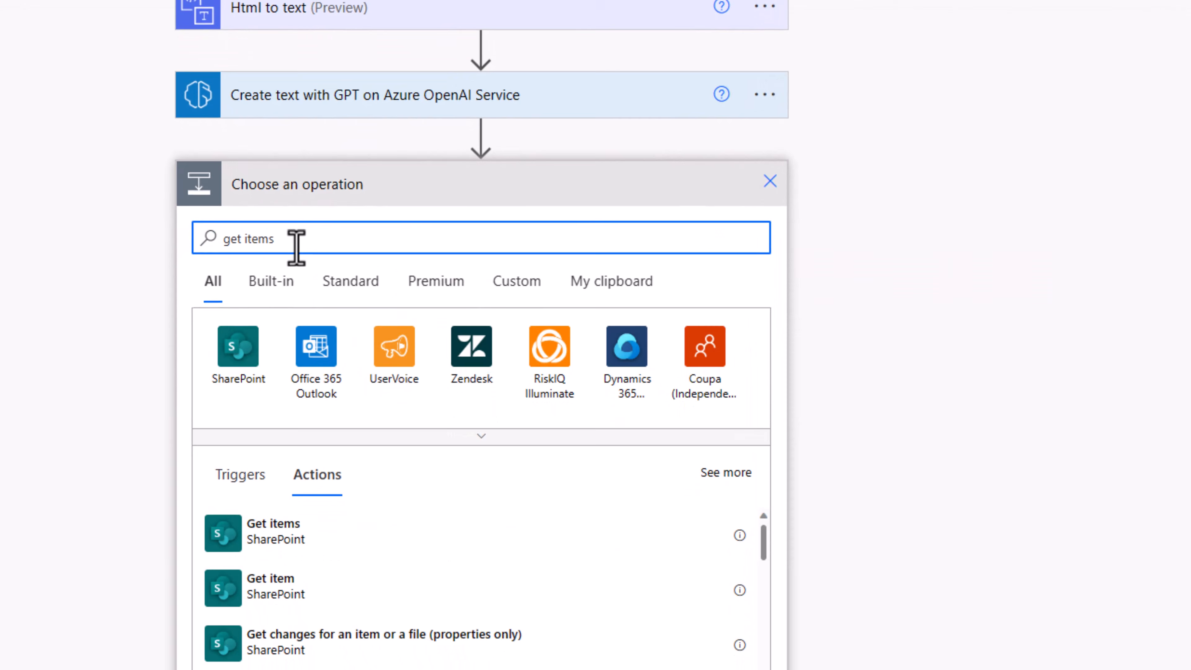
left_click(317, 526)
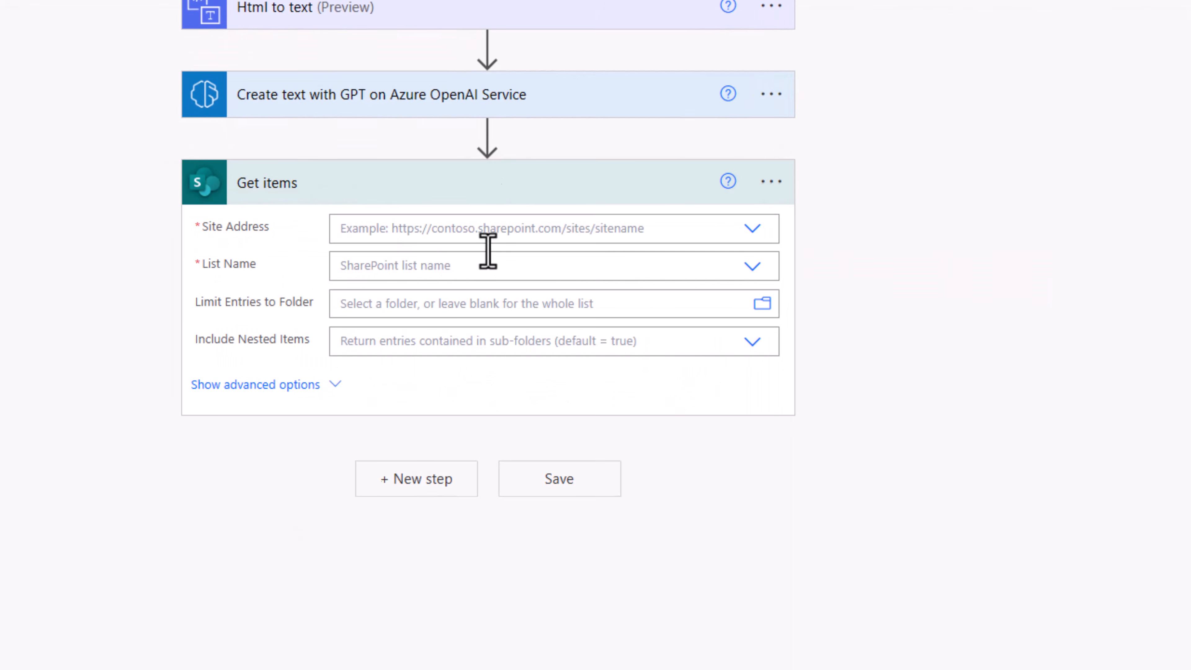
left_click(436, 266)
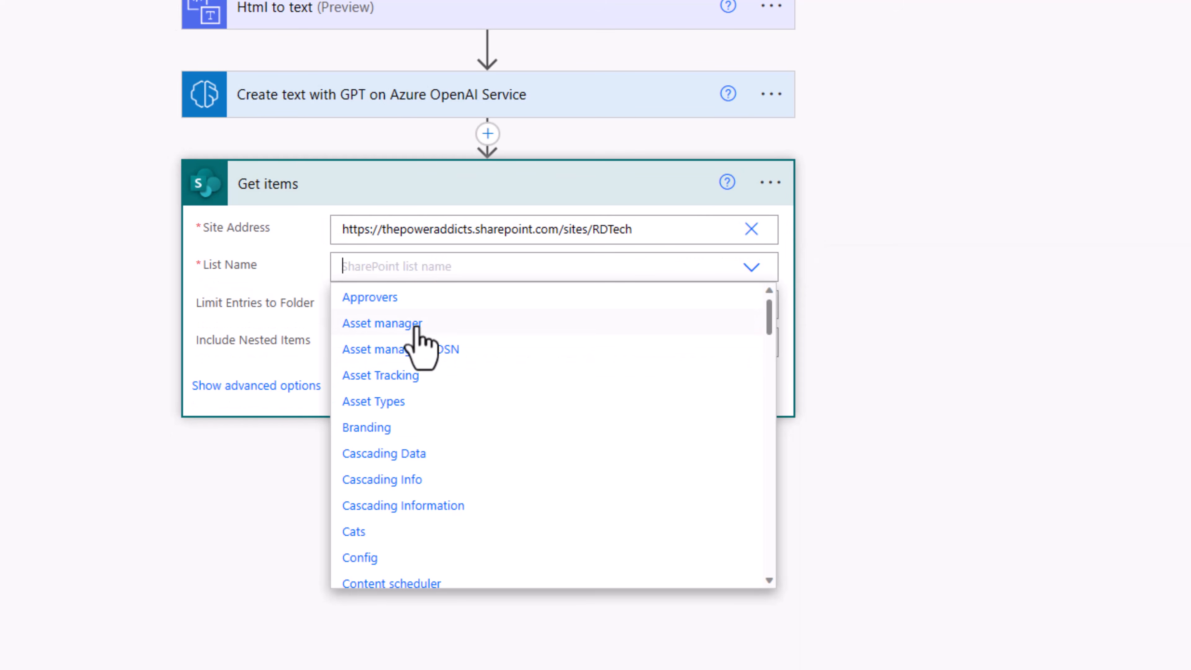
left_click(467, 329)
Step: Set the Get items filter query to Title eq with the GPT action's Text output in single quotes
left_click(343, 387)
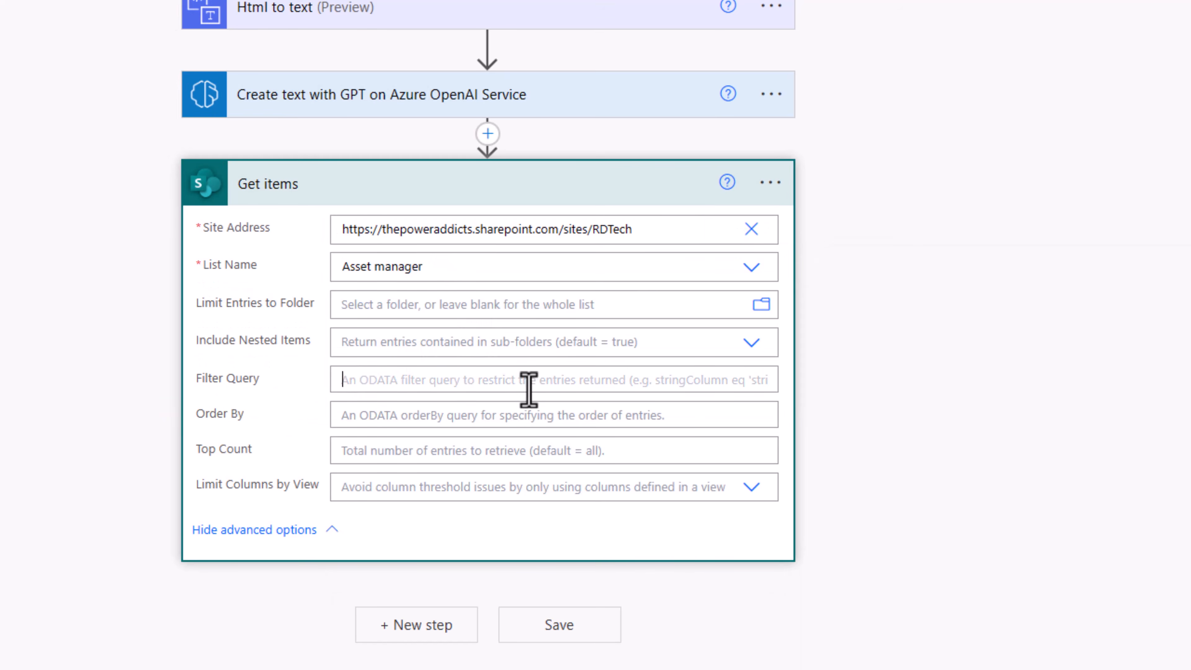
type("Title eq '")
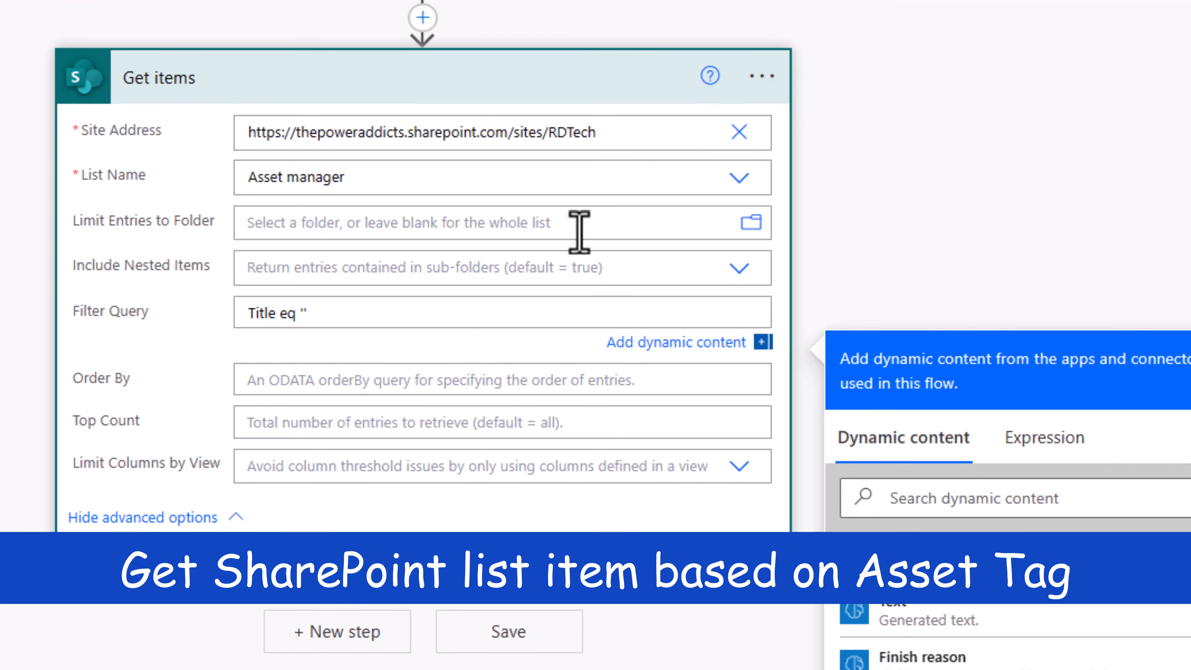
scroll(579, 233, "down", 1)
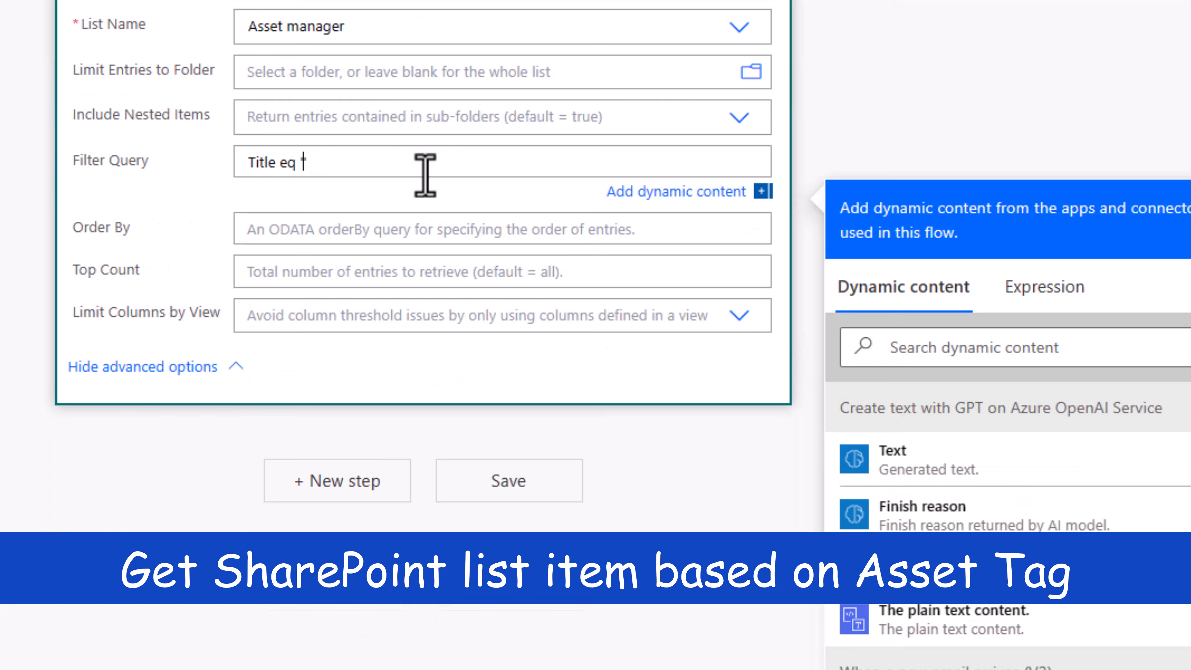
type("eq '")
left_click(945, 473)
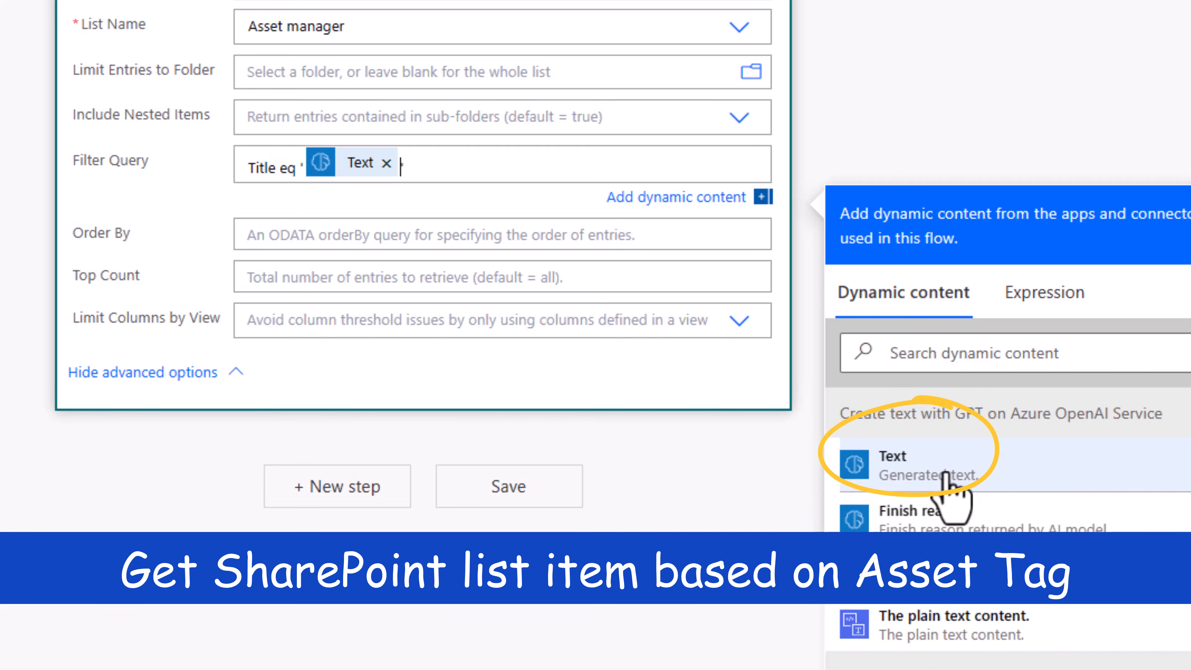
left_click(888, 120)
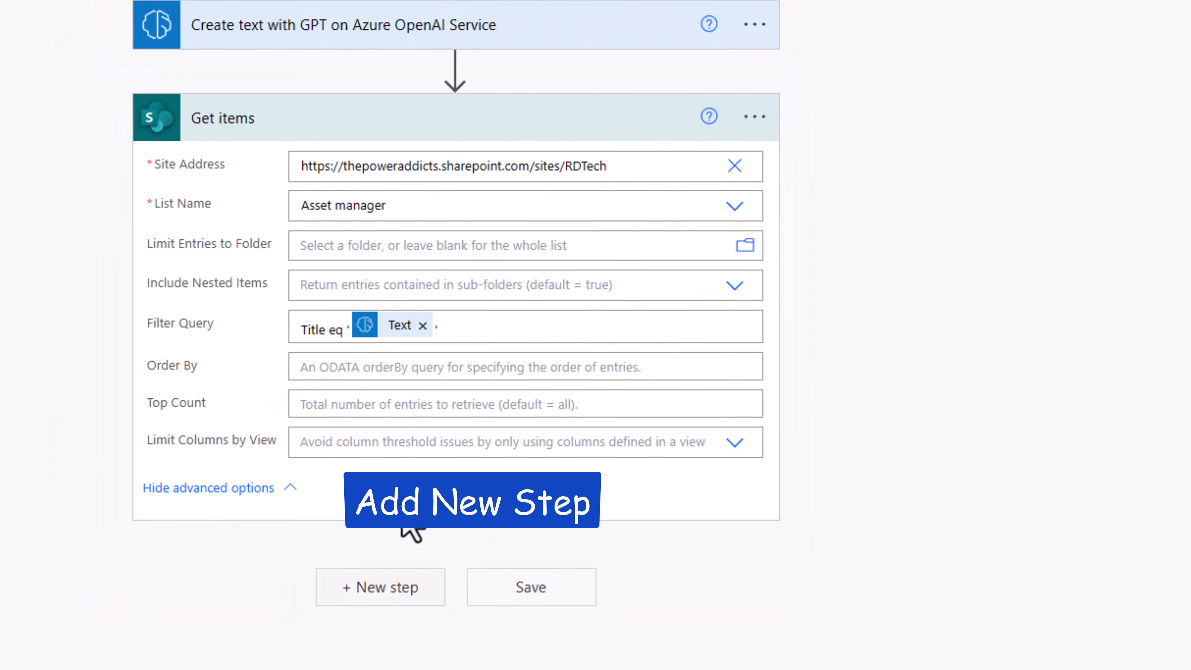
Step: Add an Apply to each loop after Get items that iterates over the email trigger's Attachments
left_click(394, 587)
type("apply to each")
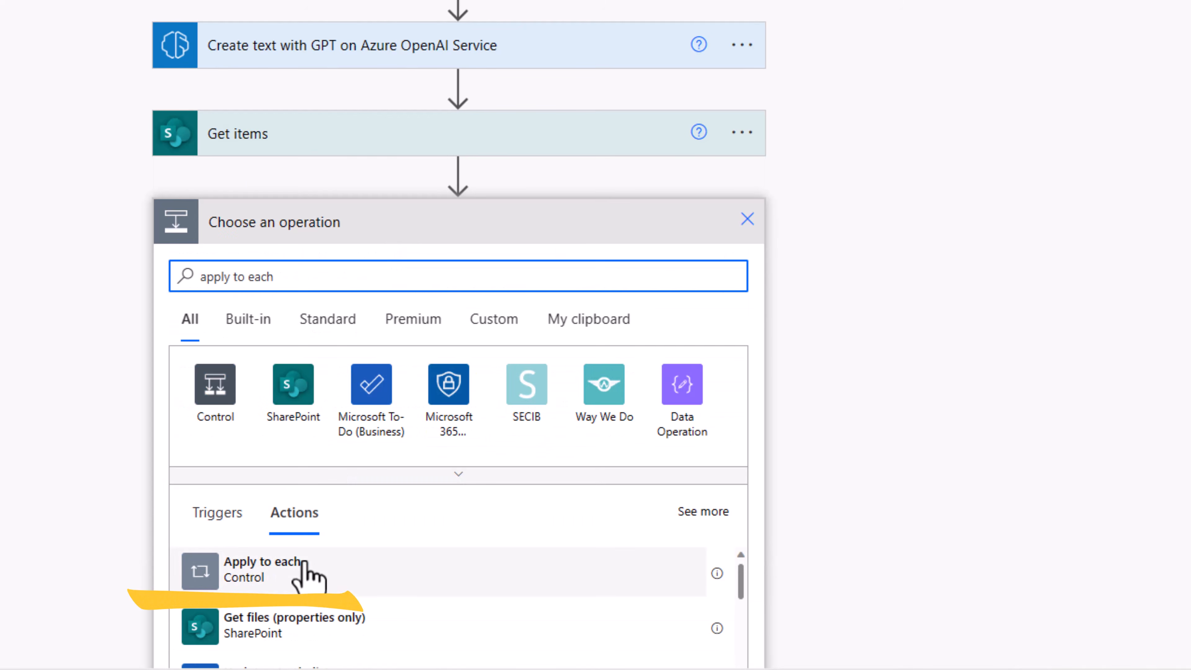
left_click(307, 572)
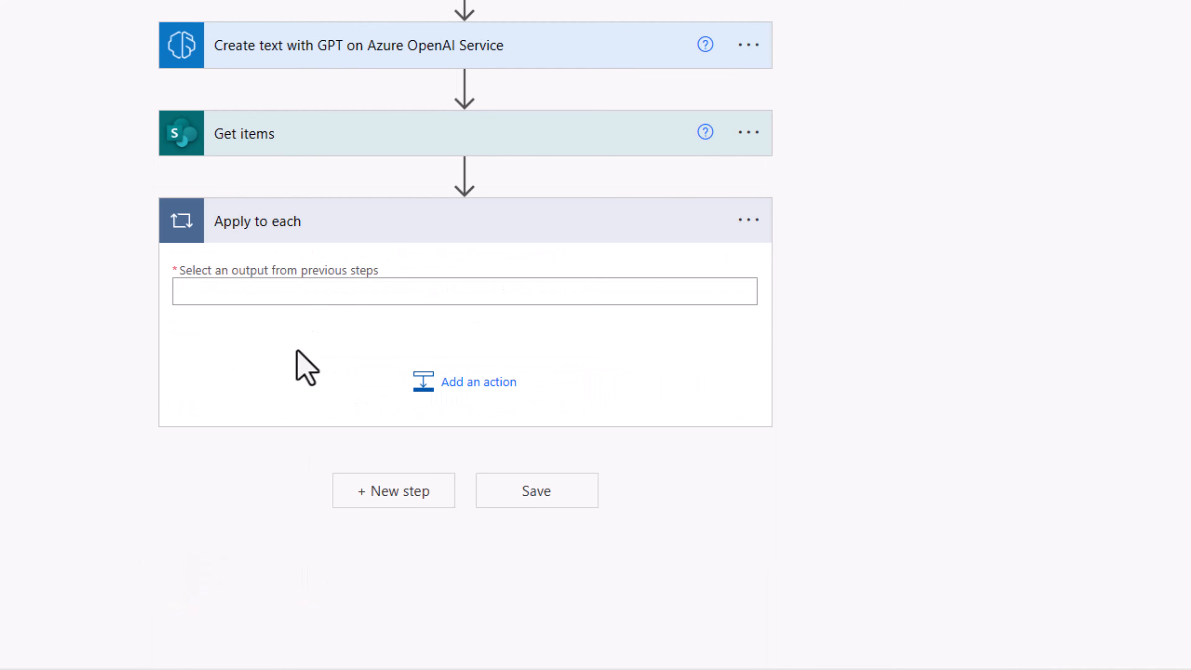
left_click(282, 291)
scroll(882, 159, "down", 2)
left_click(989, 315)
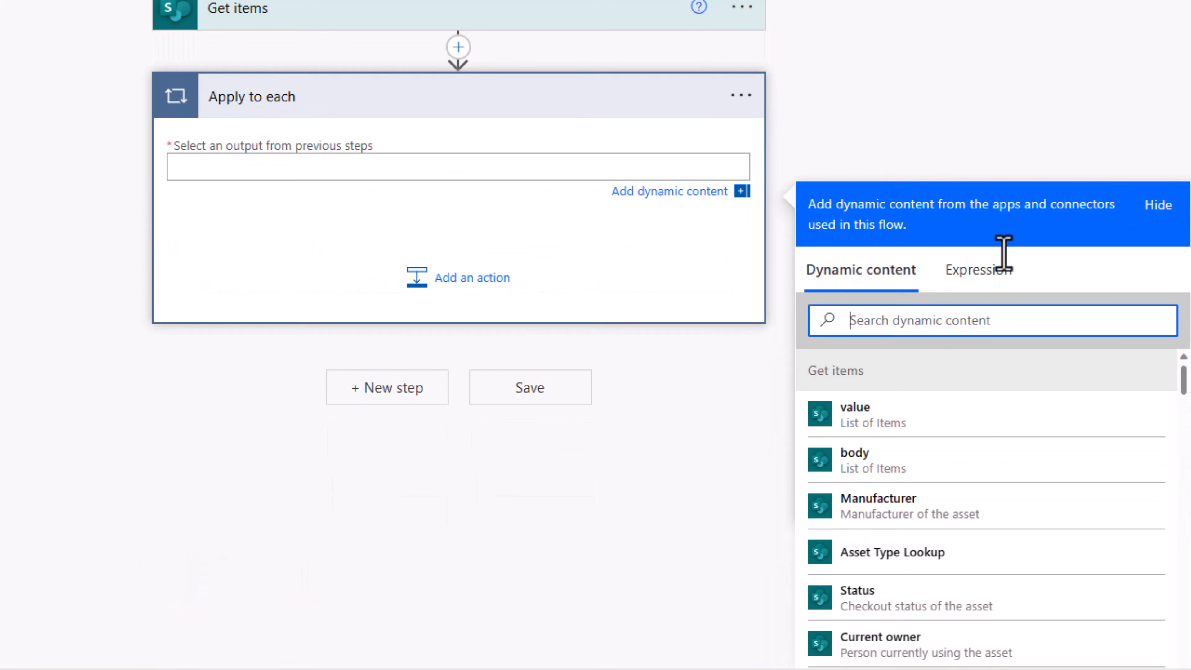
type("attachment")
scroll(1032, 236, "down", 3)
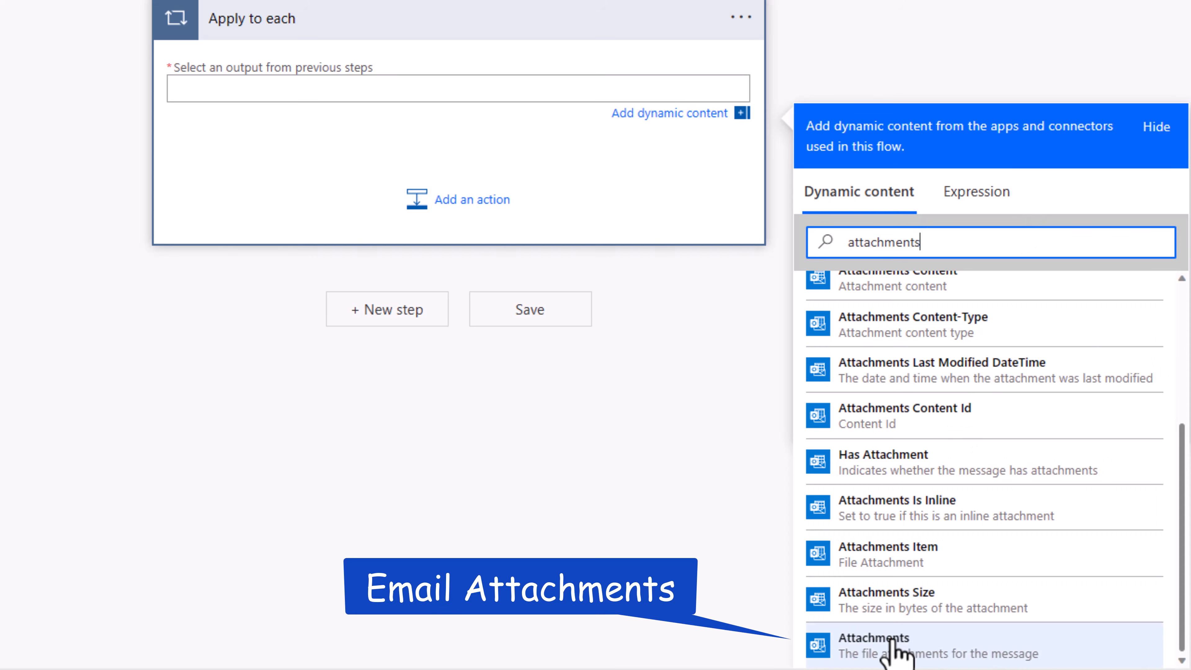
left_click(893, 641)
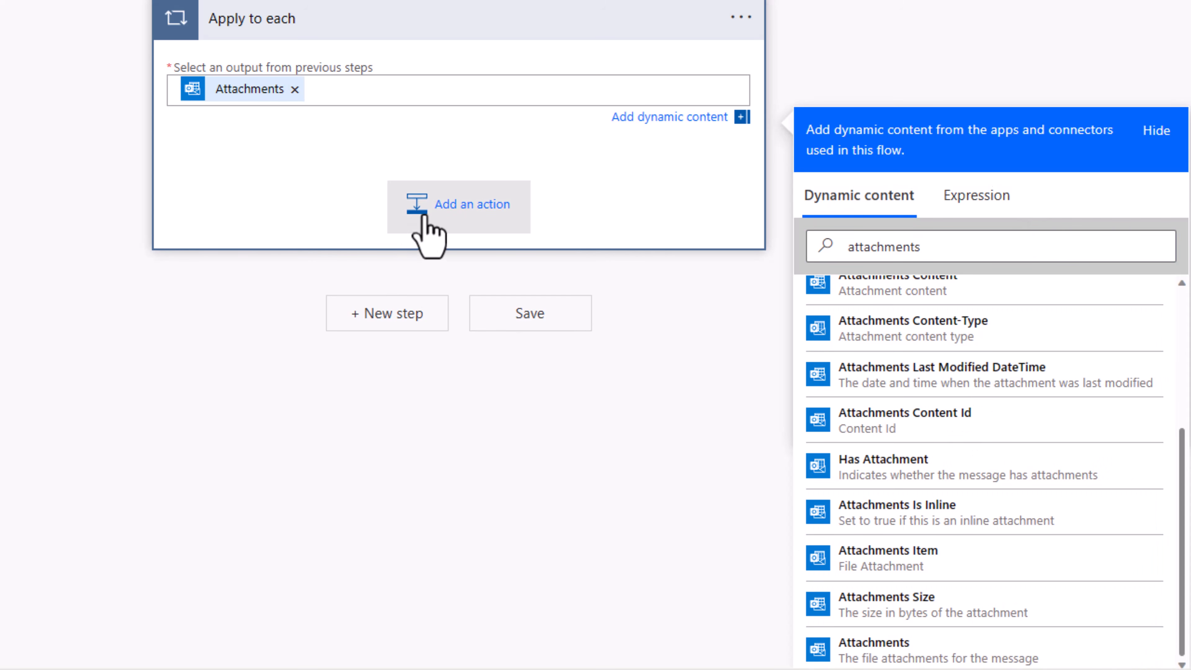
Step: Add a SharePoint Add attachment action inside the loop with the RD Tech site, Asset manager list and ID from Get items
left_click(424, 218)
type("add attachment")
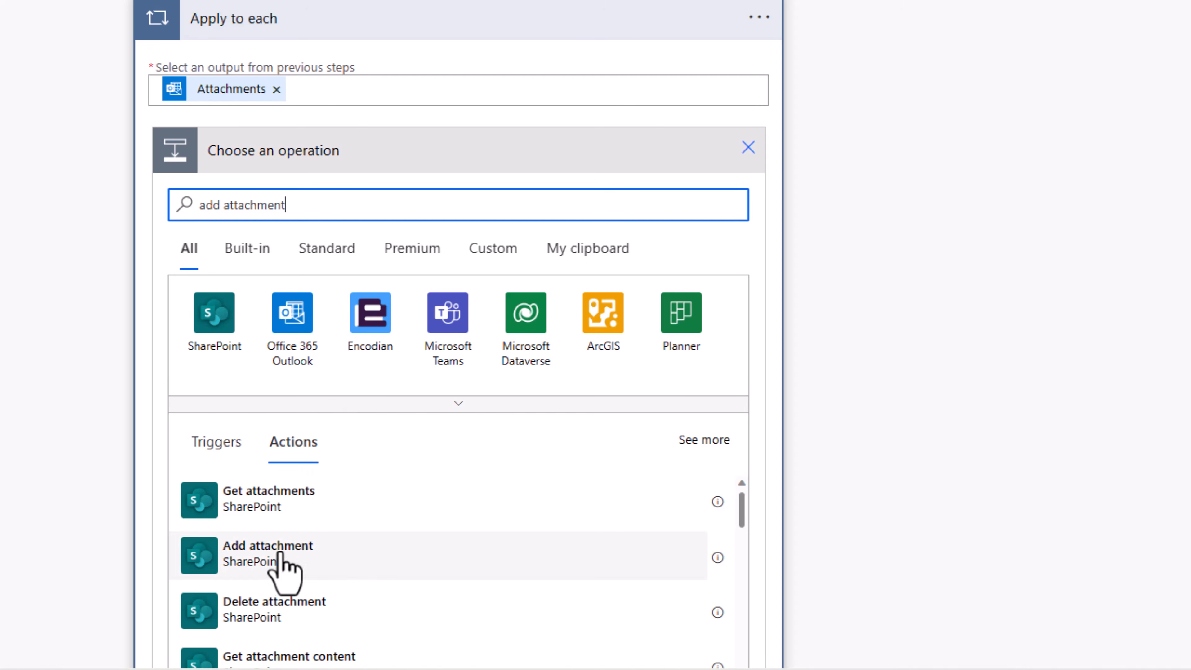
left_click(289, 561)
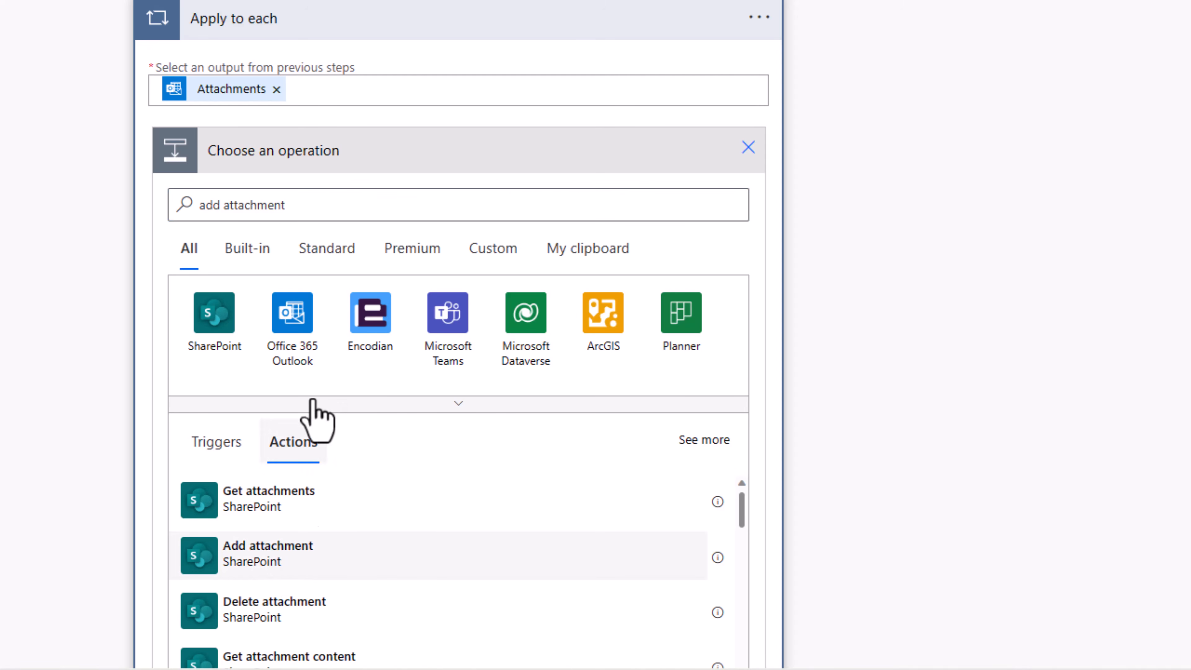
left_click(372, 269)
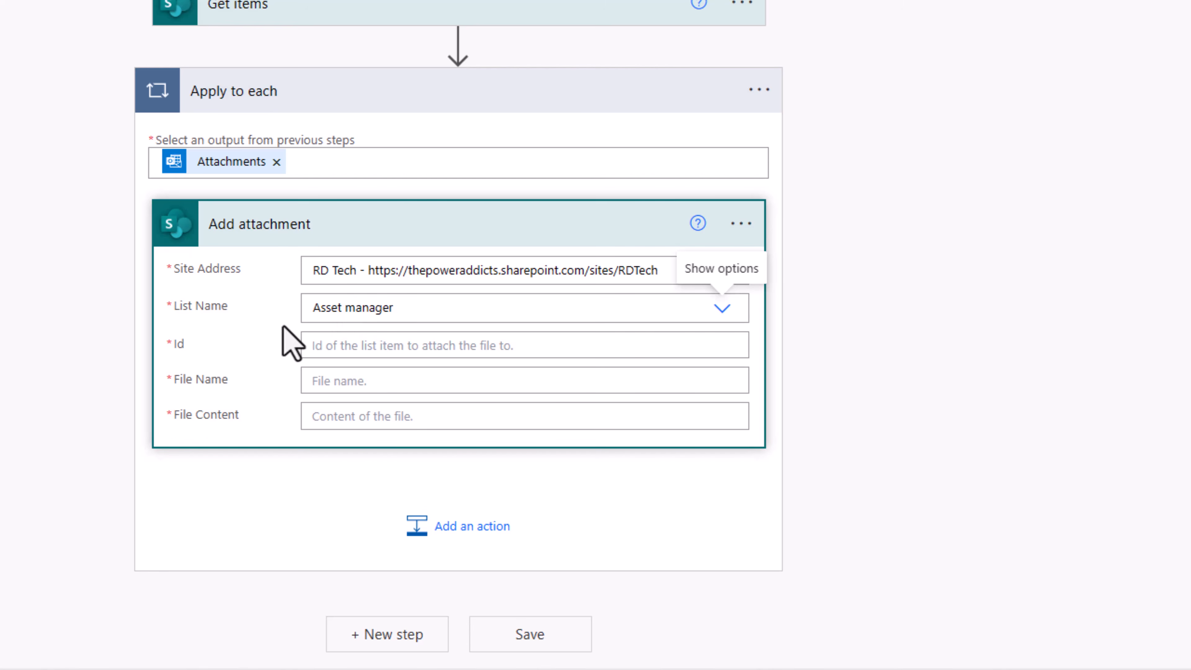
left_click(404, 345)
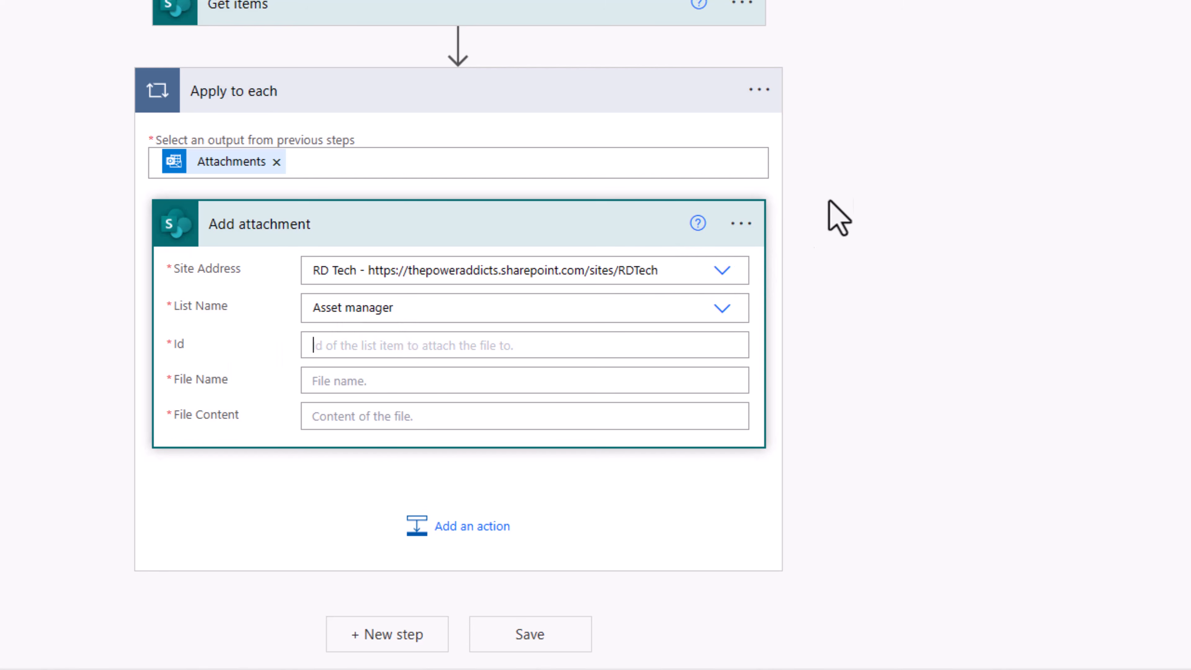
scroll(965, 180, "down", 3)
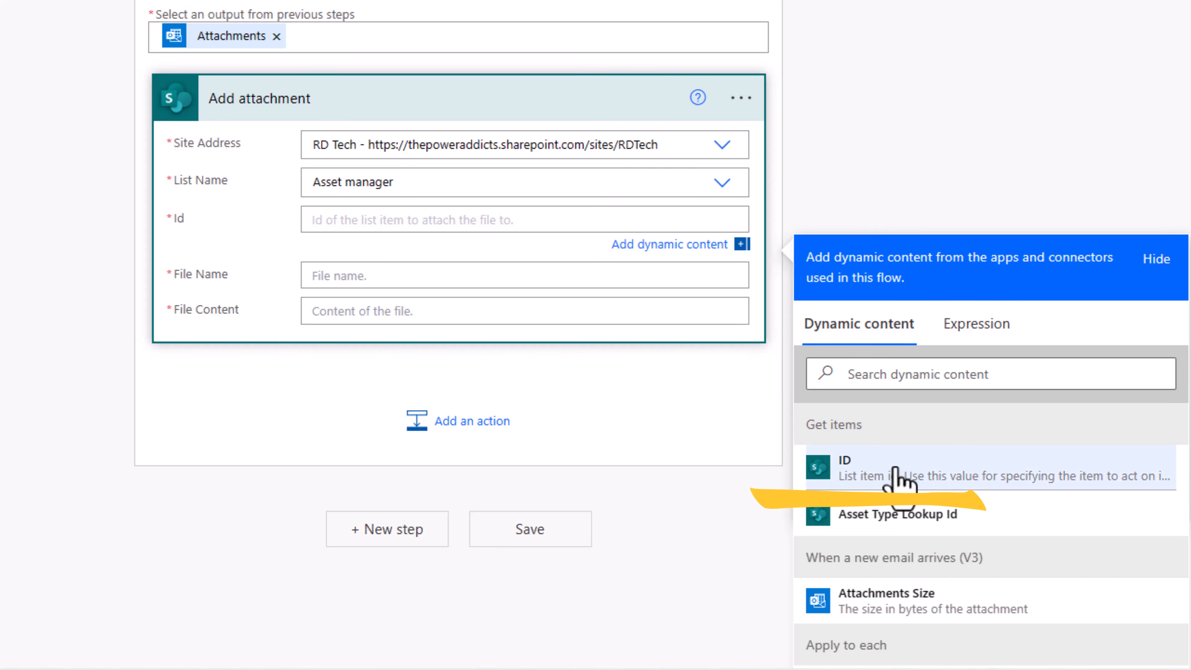
left_click(844, 471)
Step: Set the Add attachment action's File Name to the email's Attachments Name
left_click(329, 234)
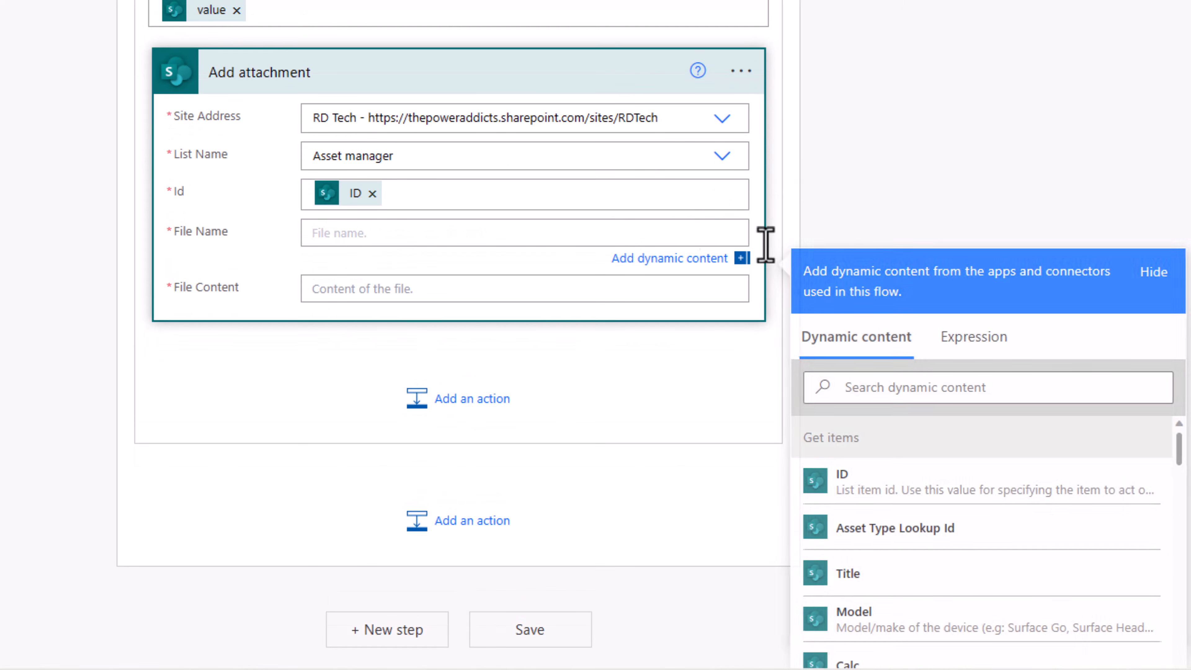
left_click(918, 384)
type("attachmen")
scroll(953, 171, "down", 3)
left_click(942, 469)
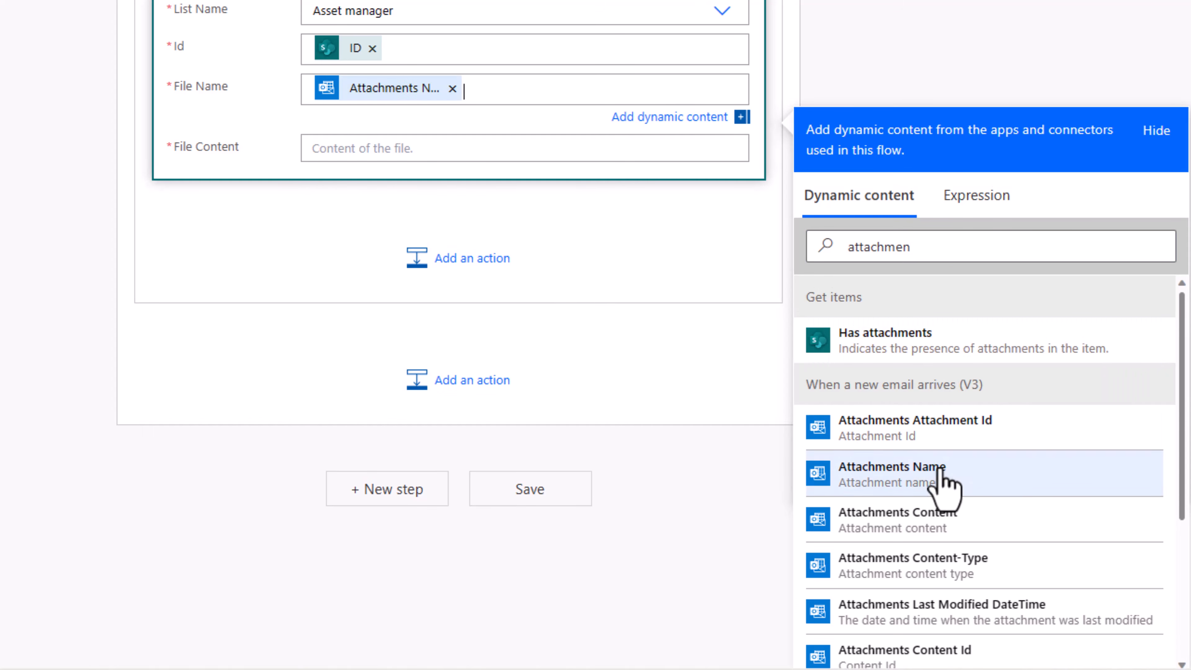
Step: Set the Add attachment action's File Content to the email's Attachments Content and save the flow
left_click(341, 146)
left_click(905, 319)
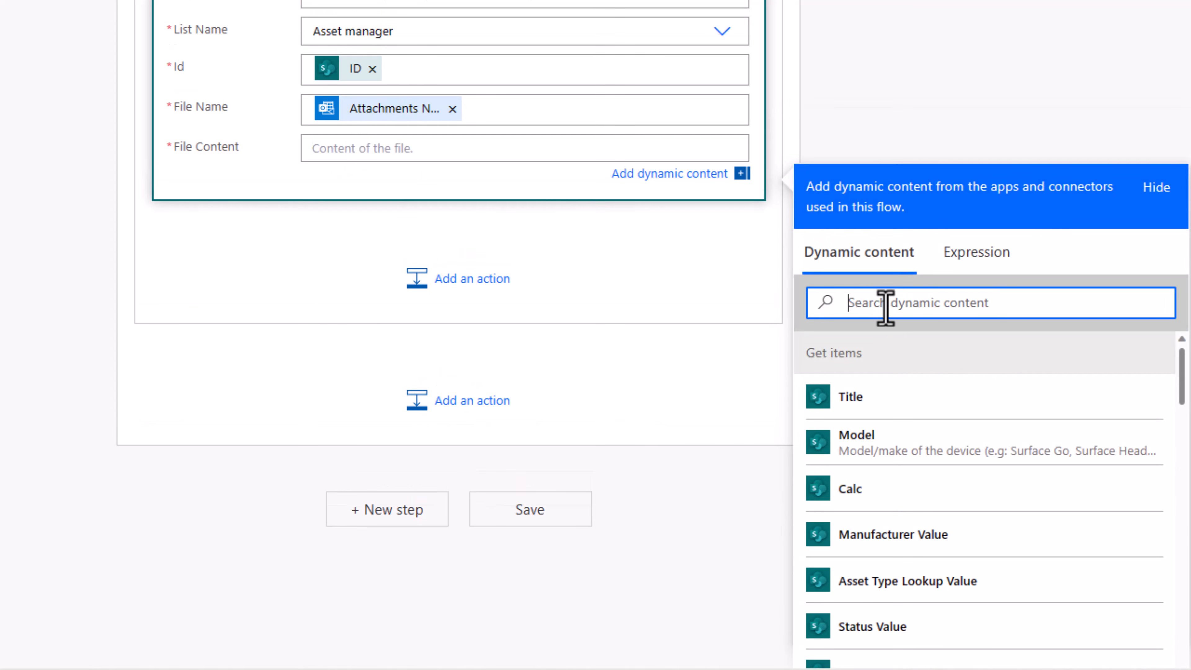
type("content")
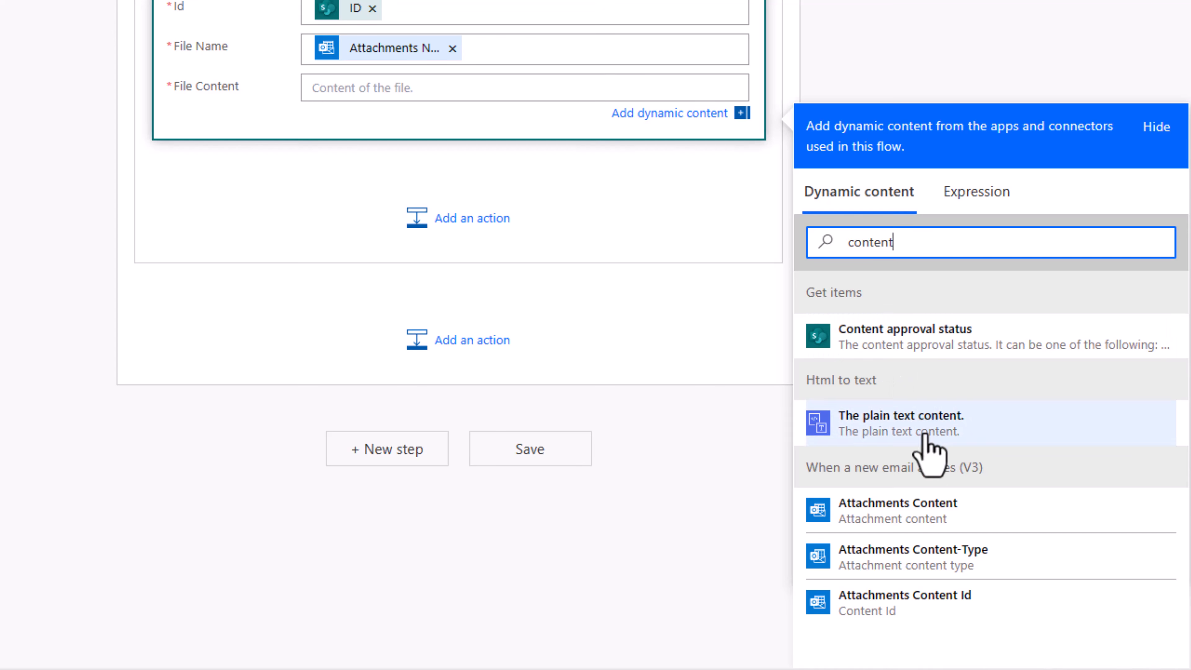
left_click(933, 512)
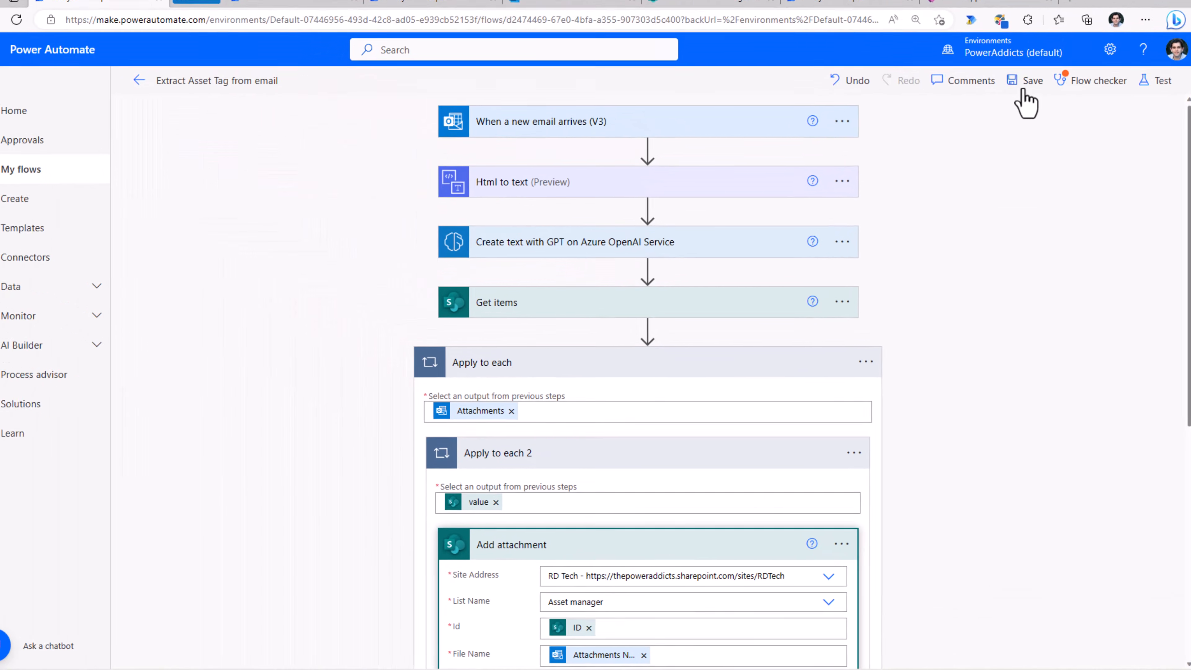
left_click(1026, 97)
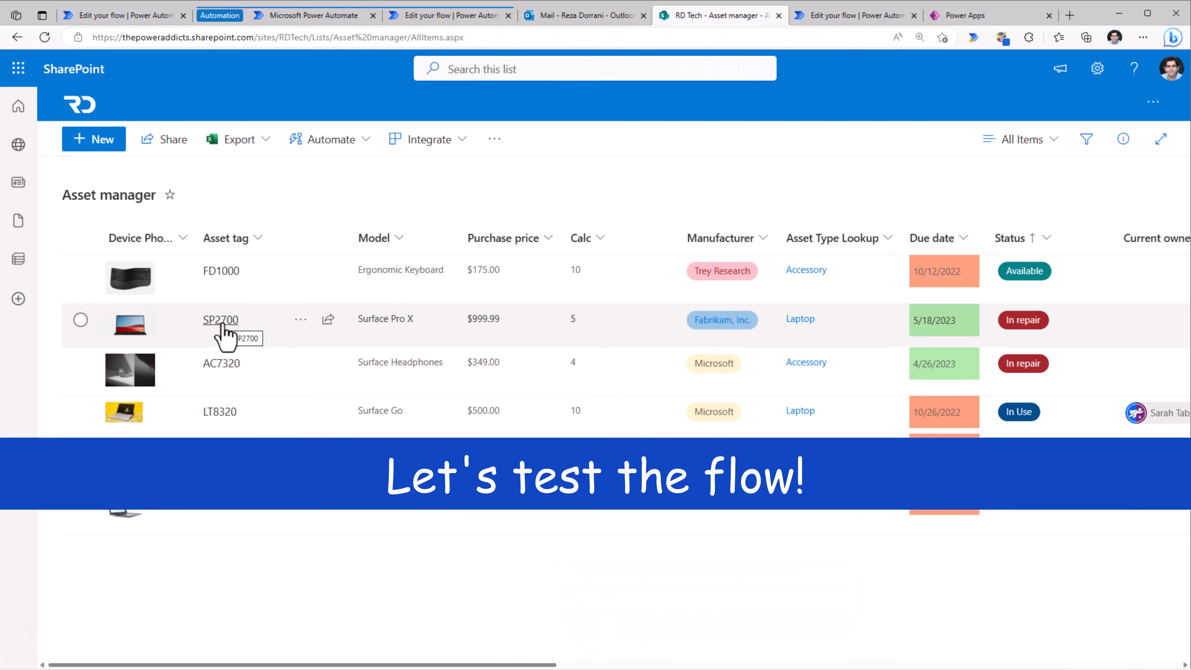
Step: Review item SP2700 in the SharePoint Asset manager list, and check the asset tag in the Asset information data email in Outlook
left_click(225, 325)
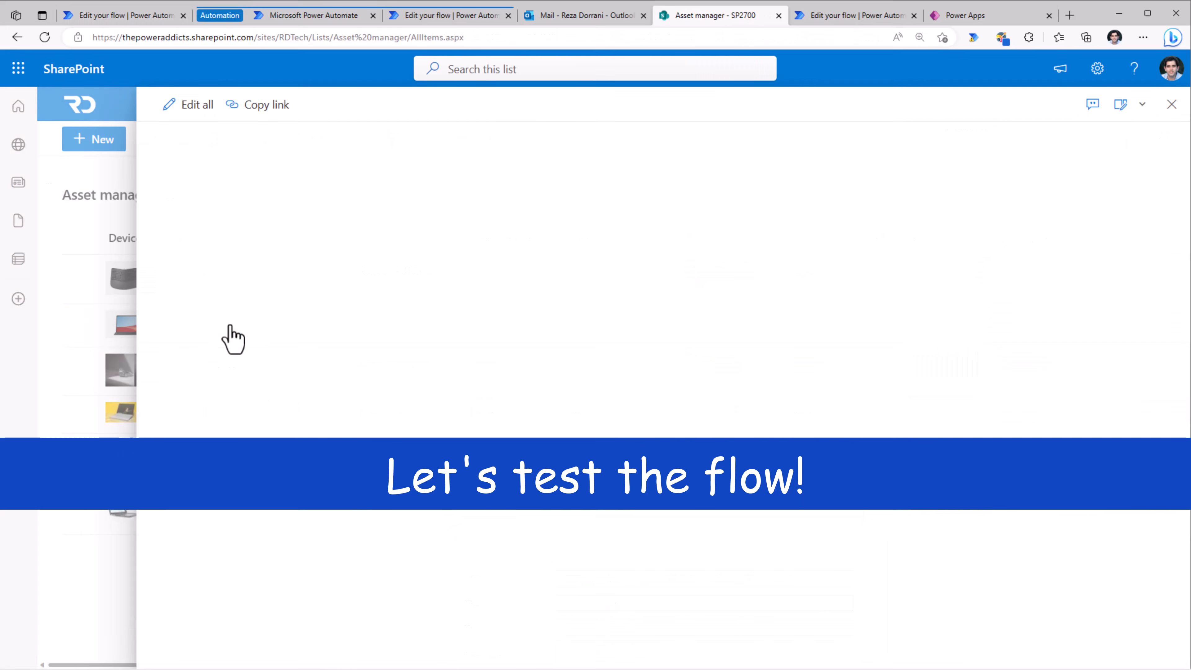
scroll(580, 394, "down", 2)
scroll(581, 394, "down", 2)
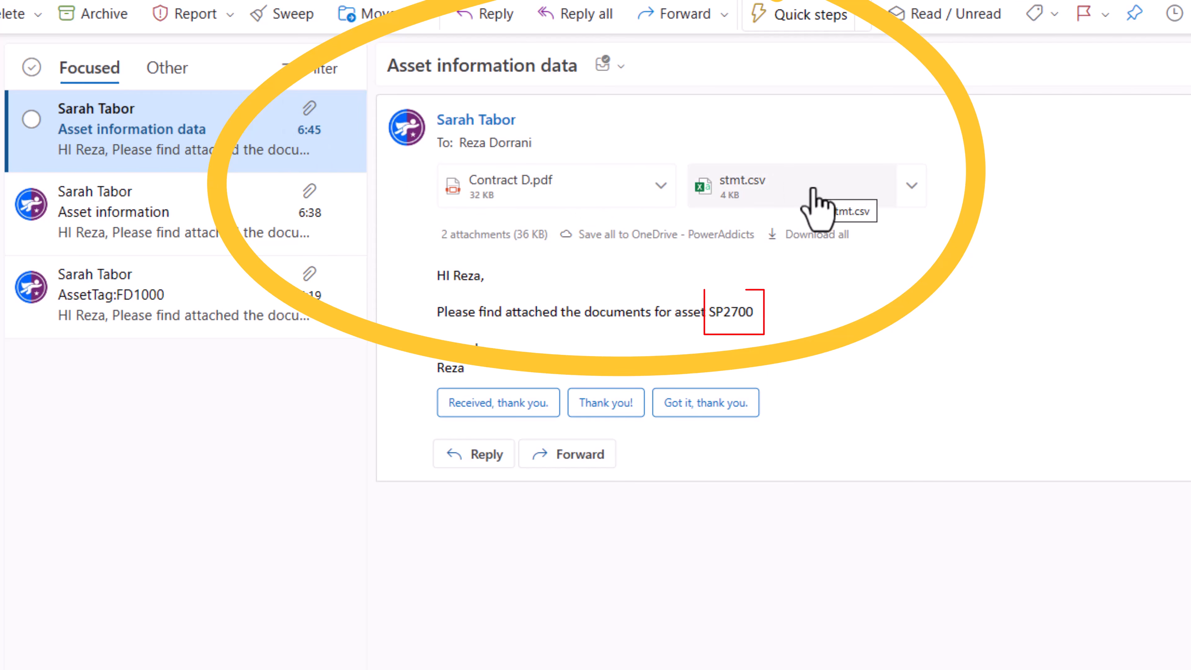
left_click_drag(708, 315, 760, 317)
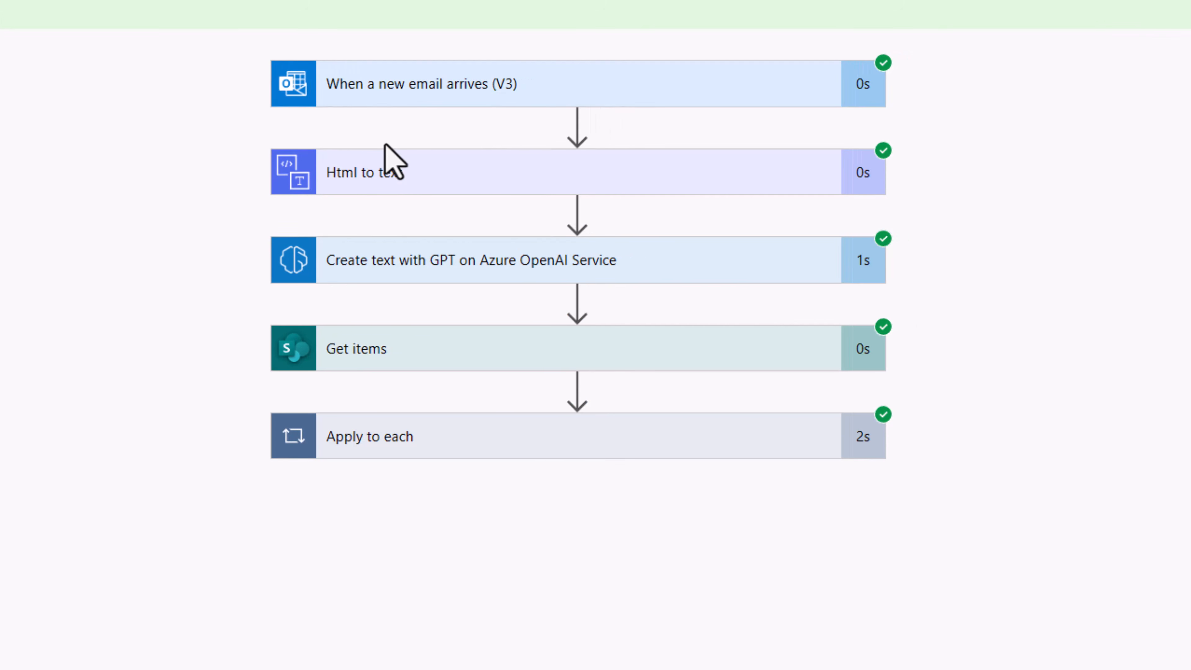
Step: Examine the generated text of the GPT action in the Power Automate flow run
left_click(432, 267)
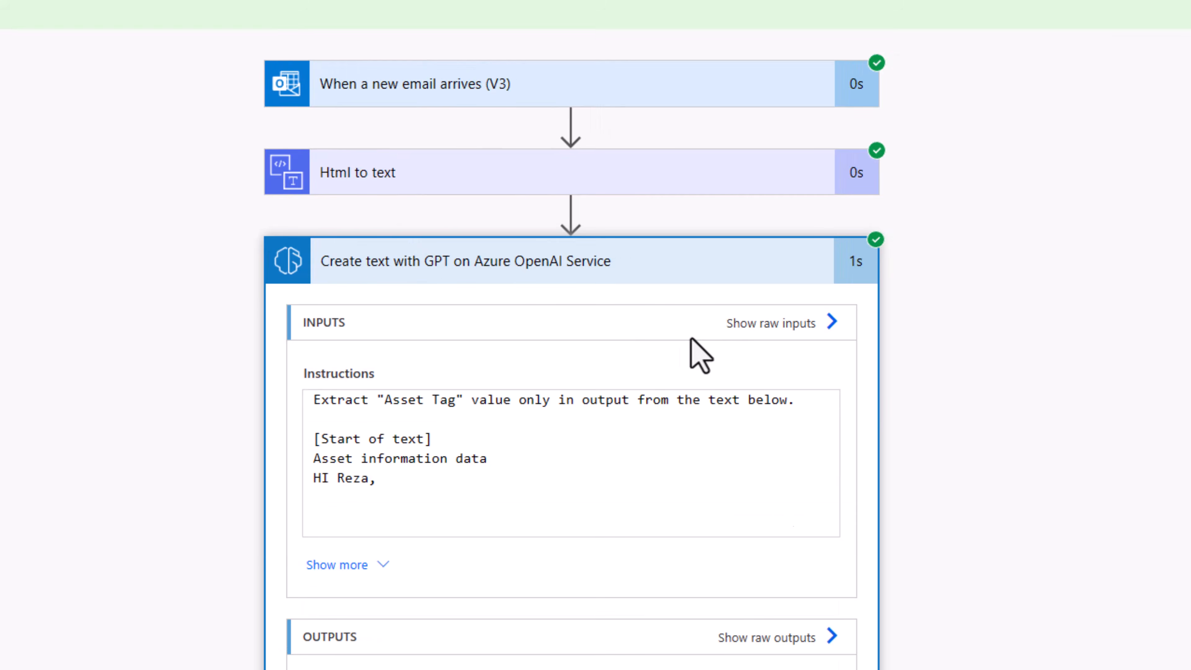
scroll(607, 373, "down", 5)
left_click_drag(313, 431, 393, 436)
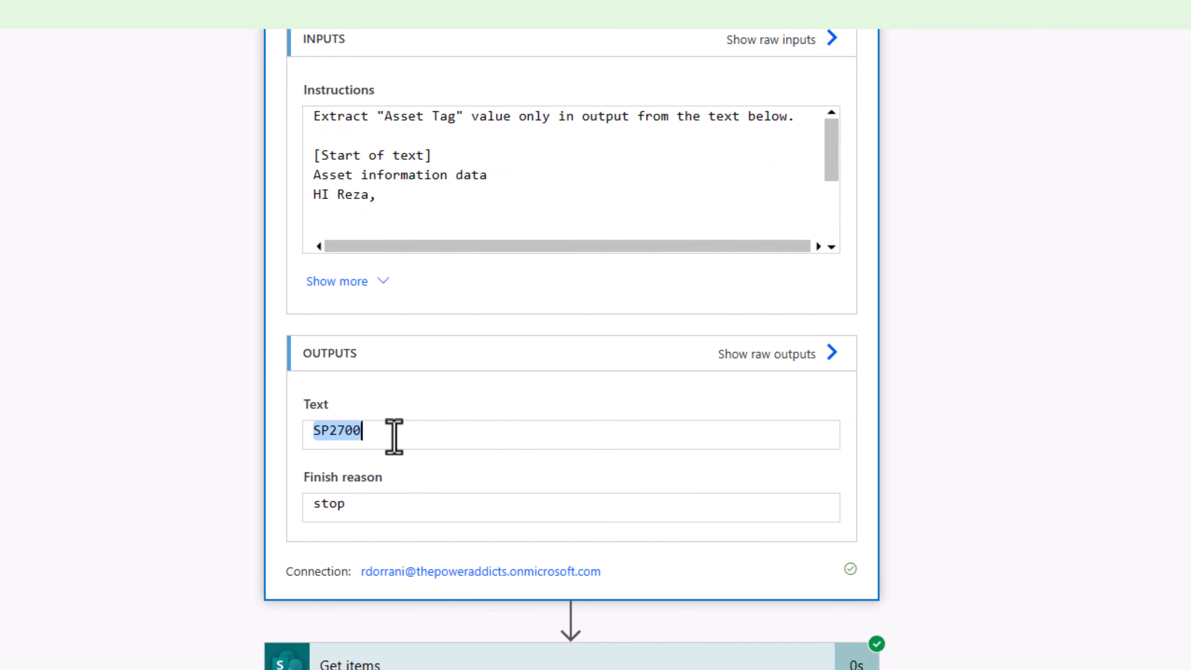
Step: Examine the Get items action and the nested Apply to each 2 loop with its attachment action in the run
scroll(393, 633, "down", 10)
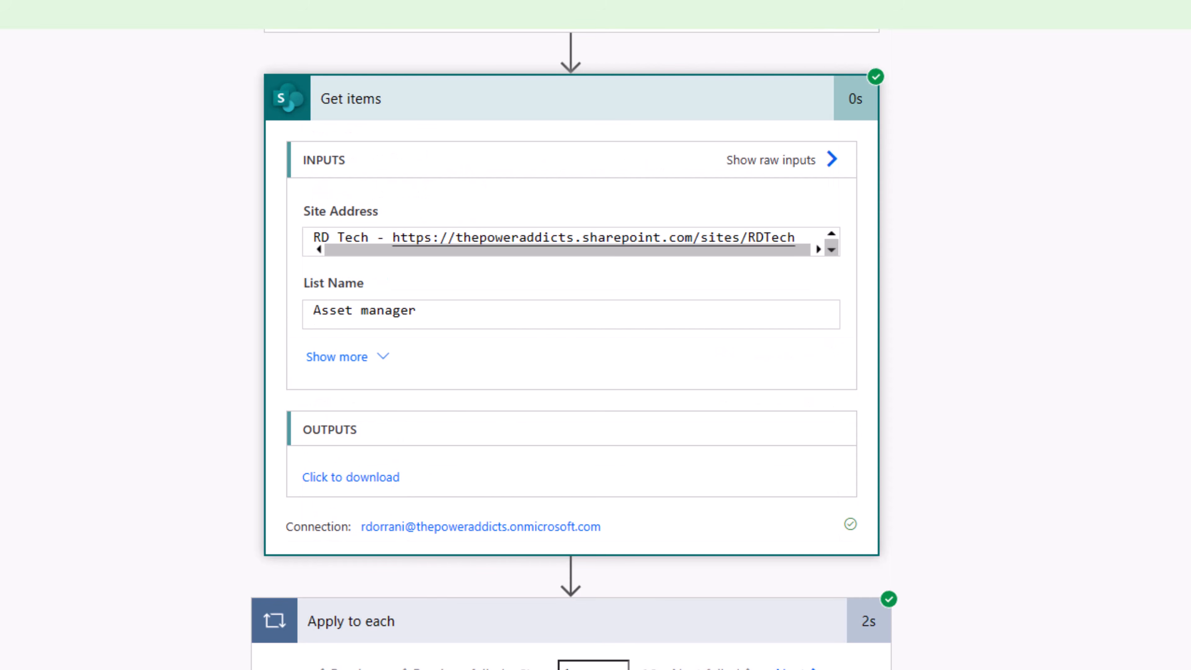
scroll(552, 451, "up", 1)
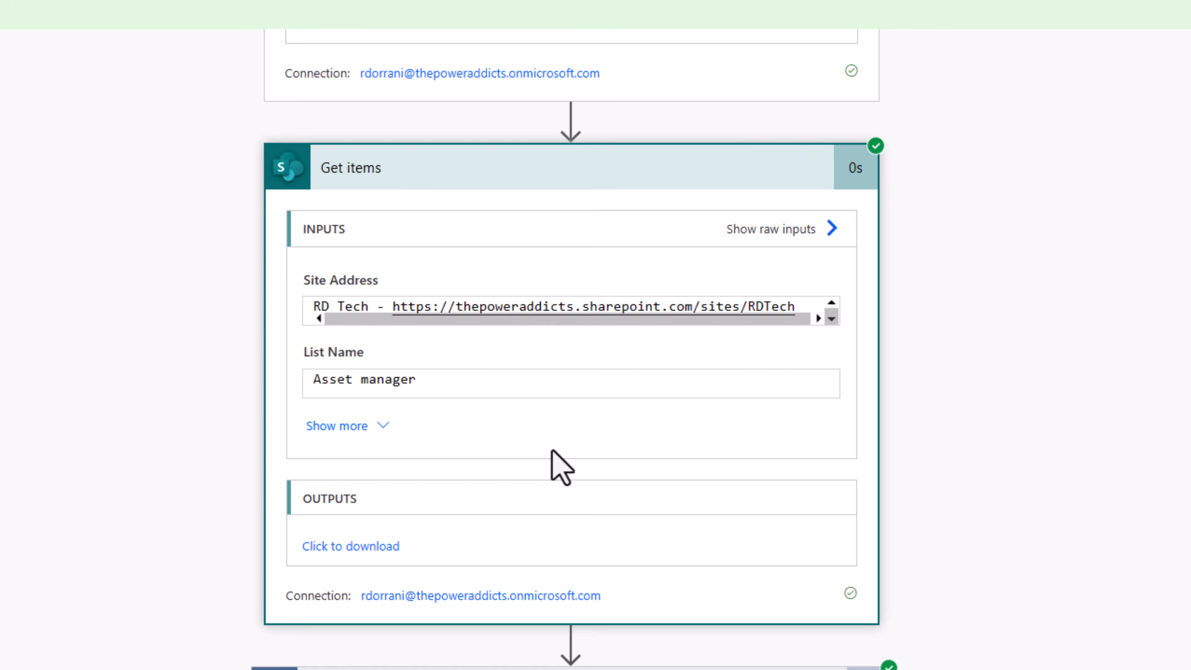
scroll(558, 459, "down", 3)
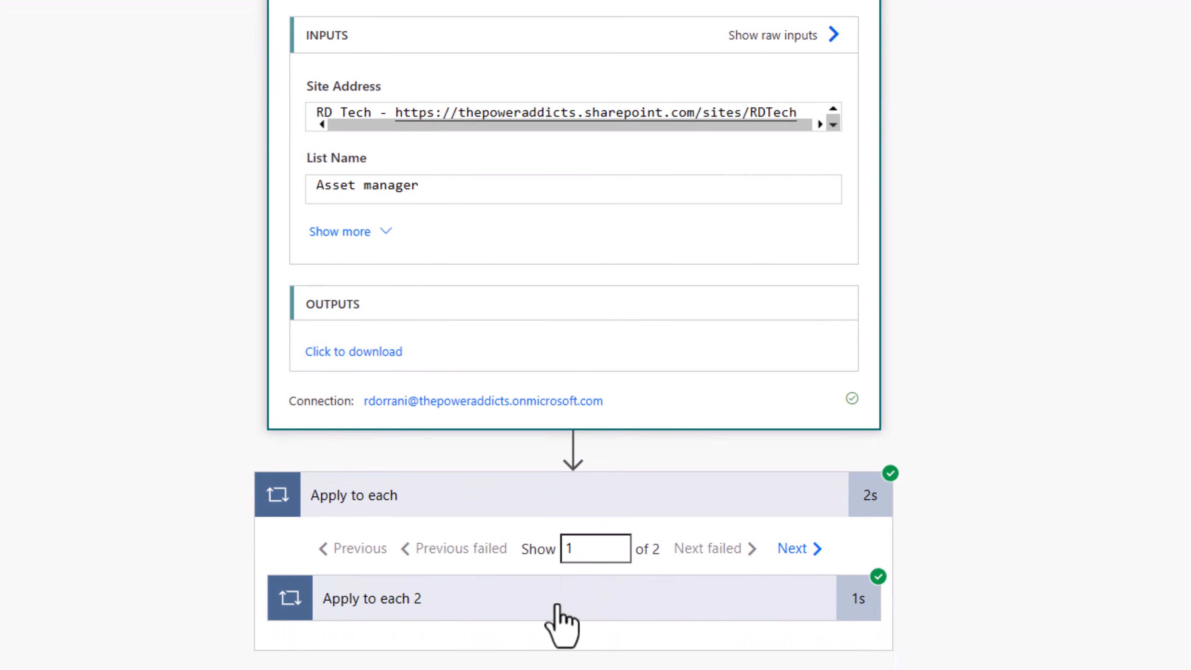
left_click(557, 606)
scroll(554, 483, "down", 2)
left_click(493, 582)
scroll(512, 380, "down", 9)
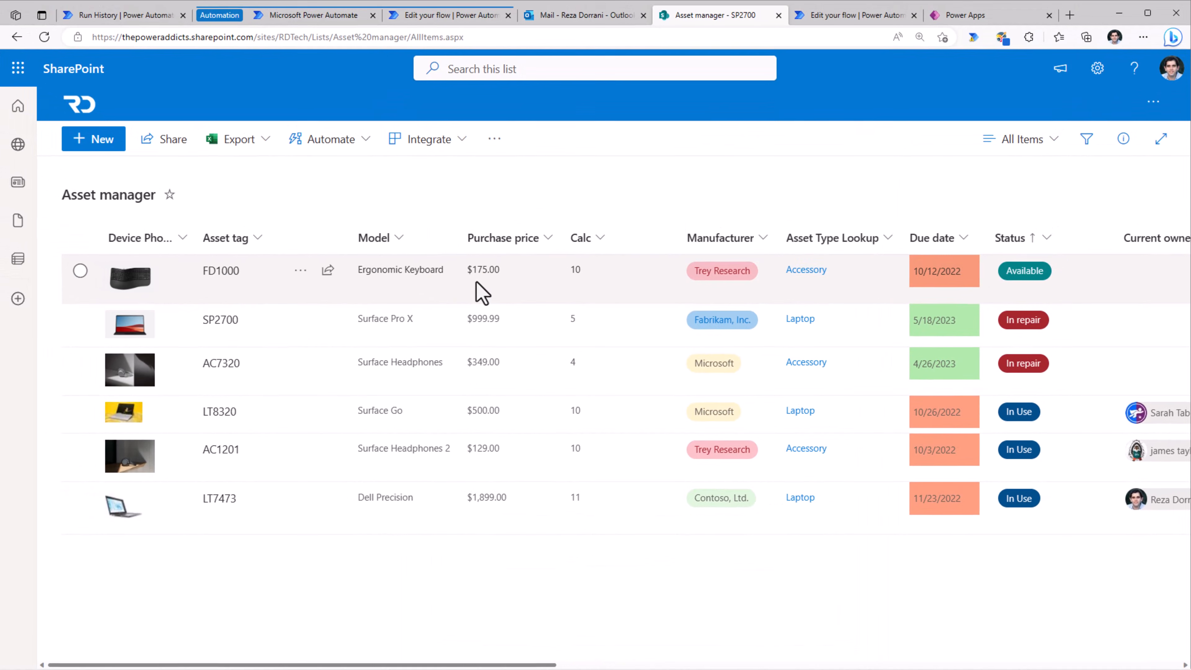
Step: Open item SP2700 in the SharePoint Asset manager list and check its details
left_click(218, 323)
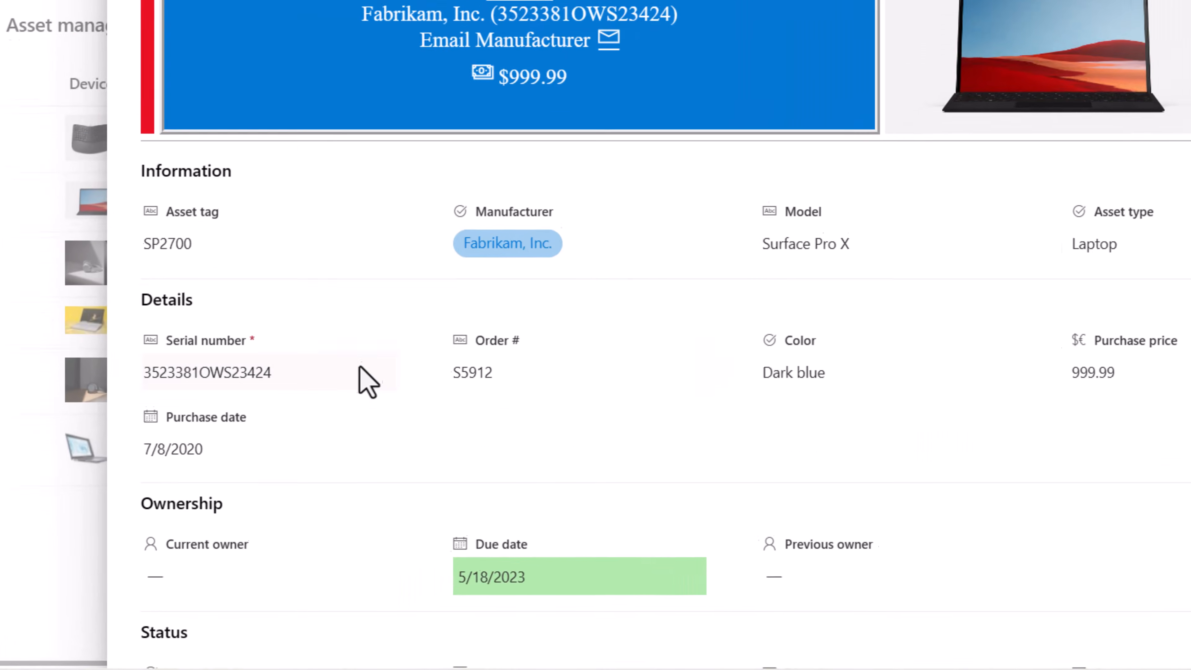
scroll(371, 325, "down", 1)
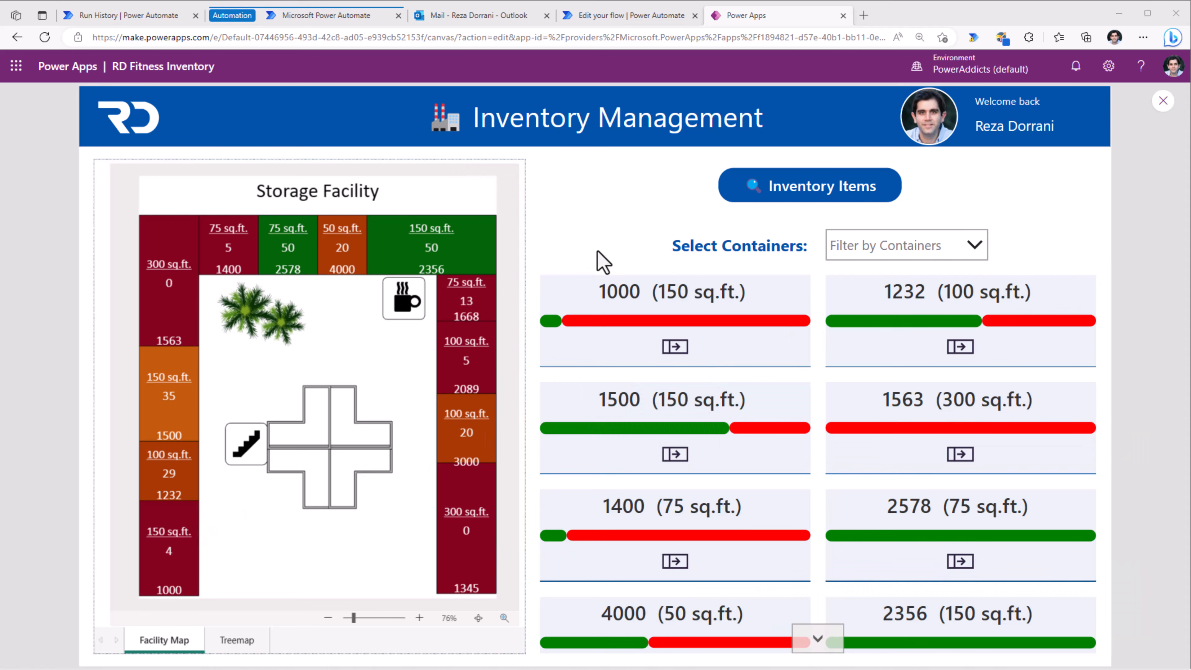
Step: Open container 1232 in the RD Fitness Inventory app in Power Apps and view its Fitness Bench item
left_click(822, 197)
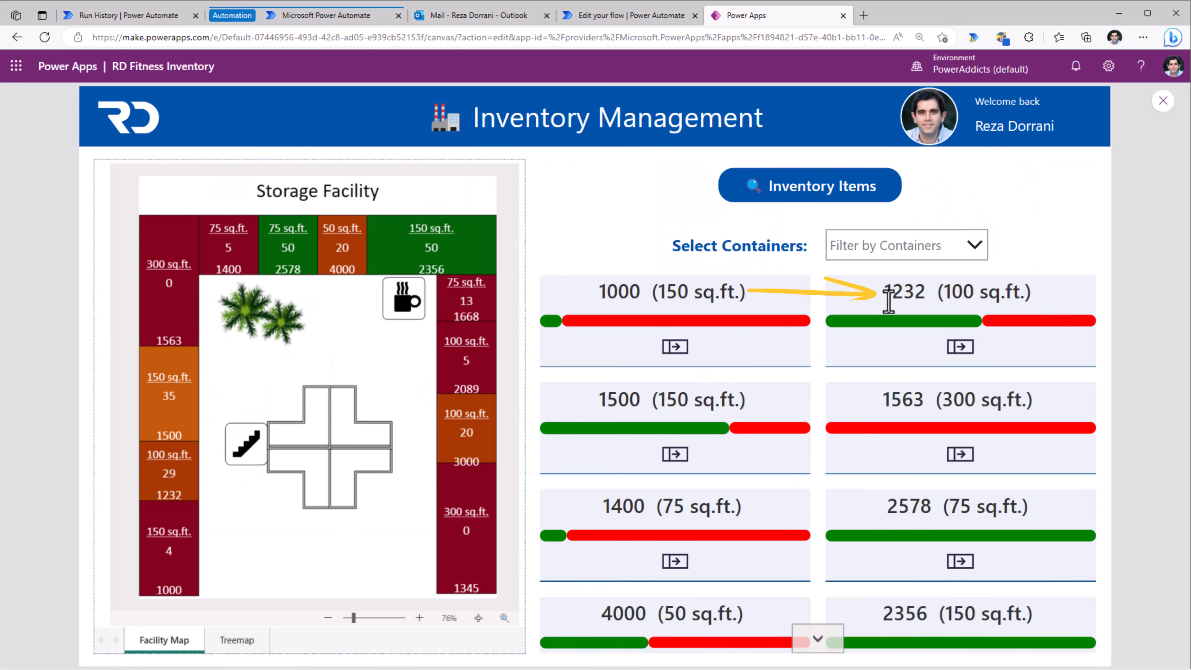
left_click(962, 351)
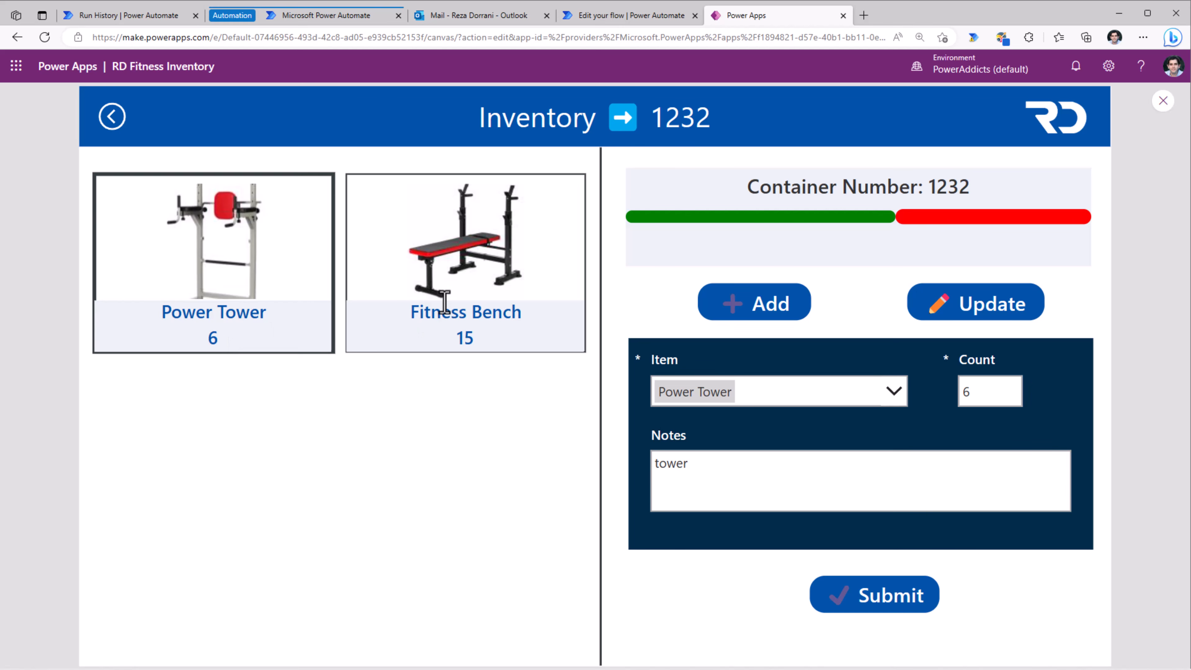
left_click(419, 283)
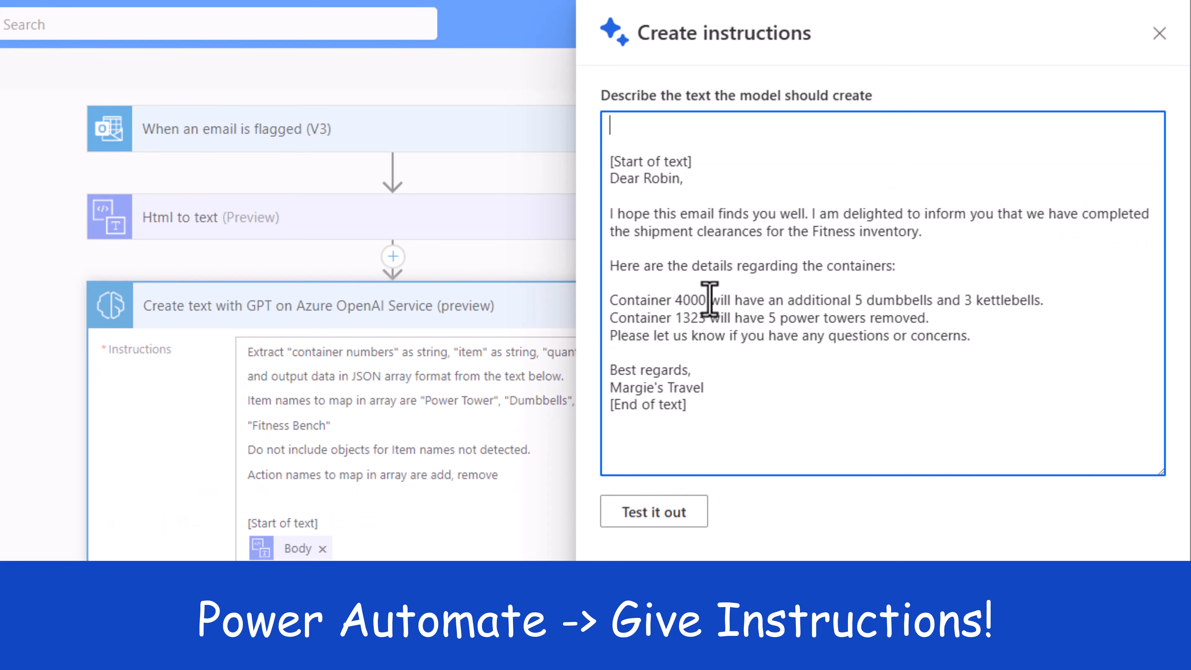
Step: Enter the GPT instruction Extract "container numbers" above the sample shipment email in Power Automate and test it
left_click_drag(609, 178, 756, 388)
left_click(760, 390)
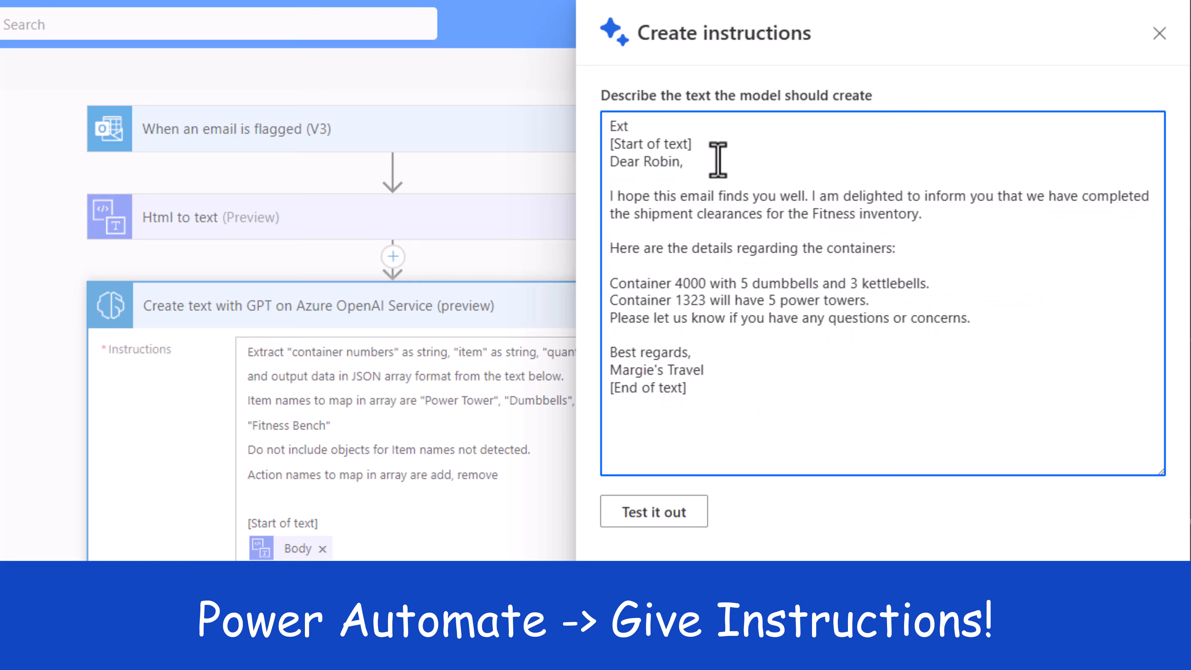
type("ract")
key("Return")
key("Left")
type("\"conte")
key("BackSpace")
type("ainer numbers\"")
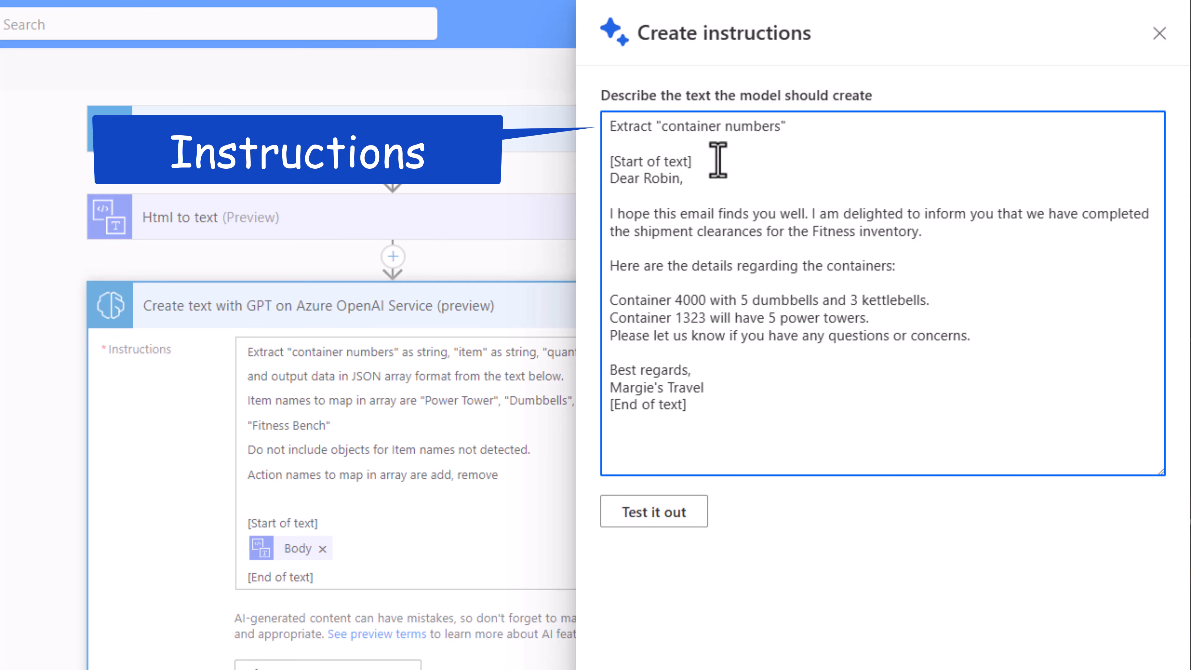
left_click(640, 513)
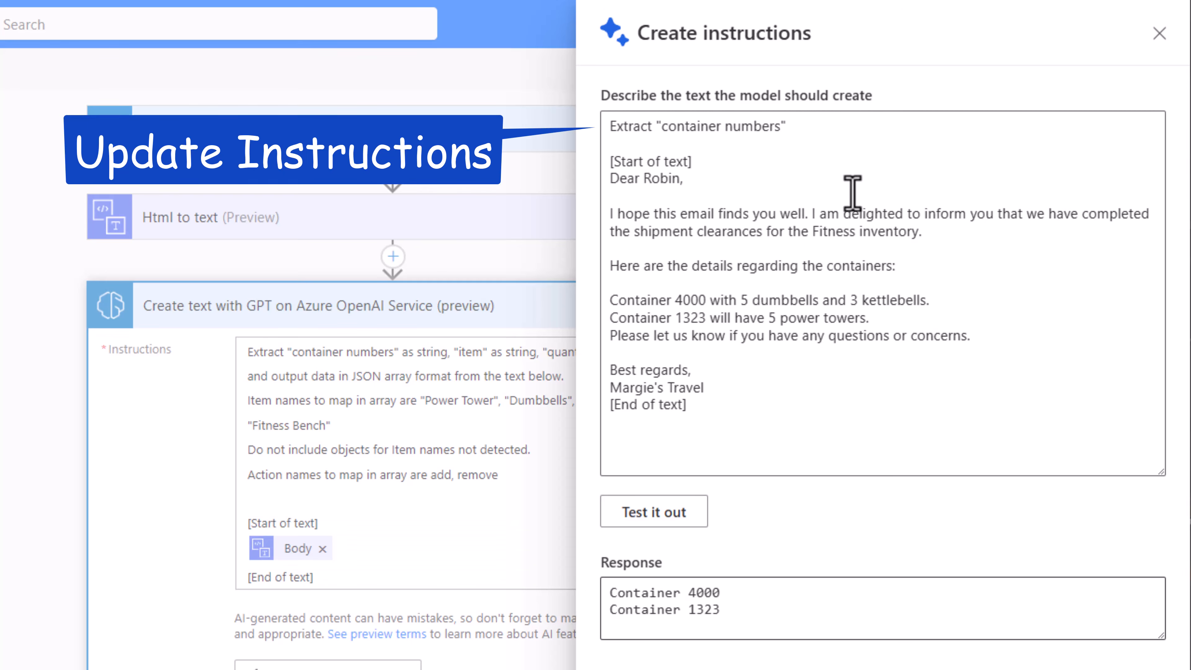
Step: Append "and output the data in JSON array format" to the extraction instruction and test it again
left_click(863, 134)
type("and output the data in JSON array format")
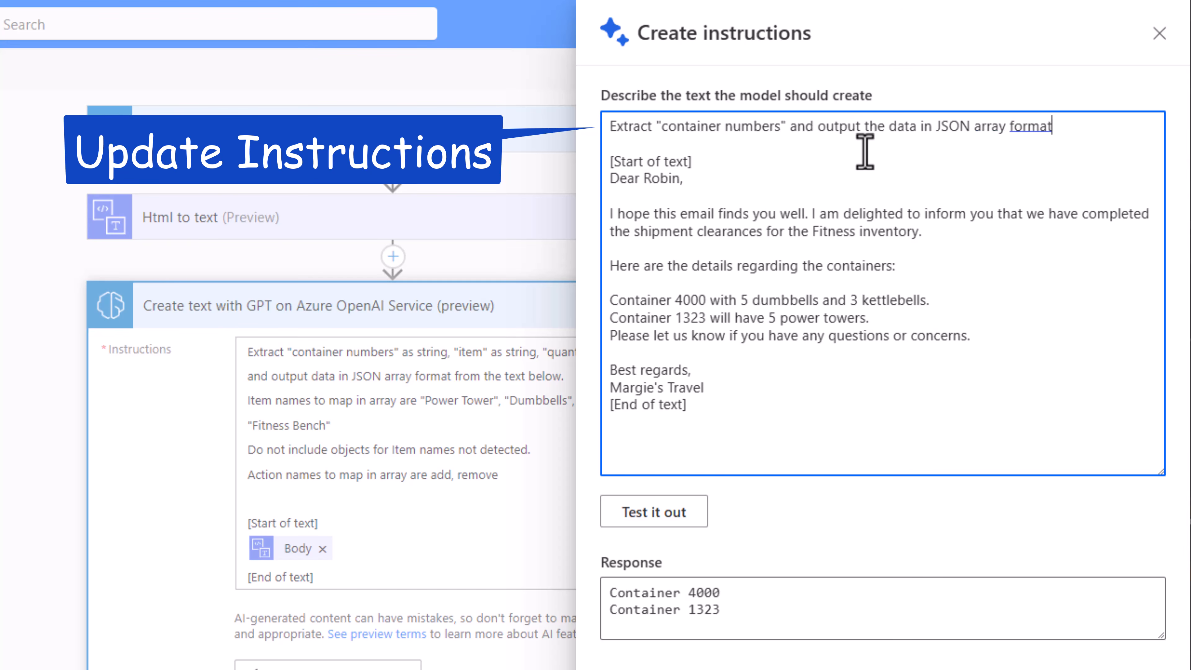
left_click(668, 513)
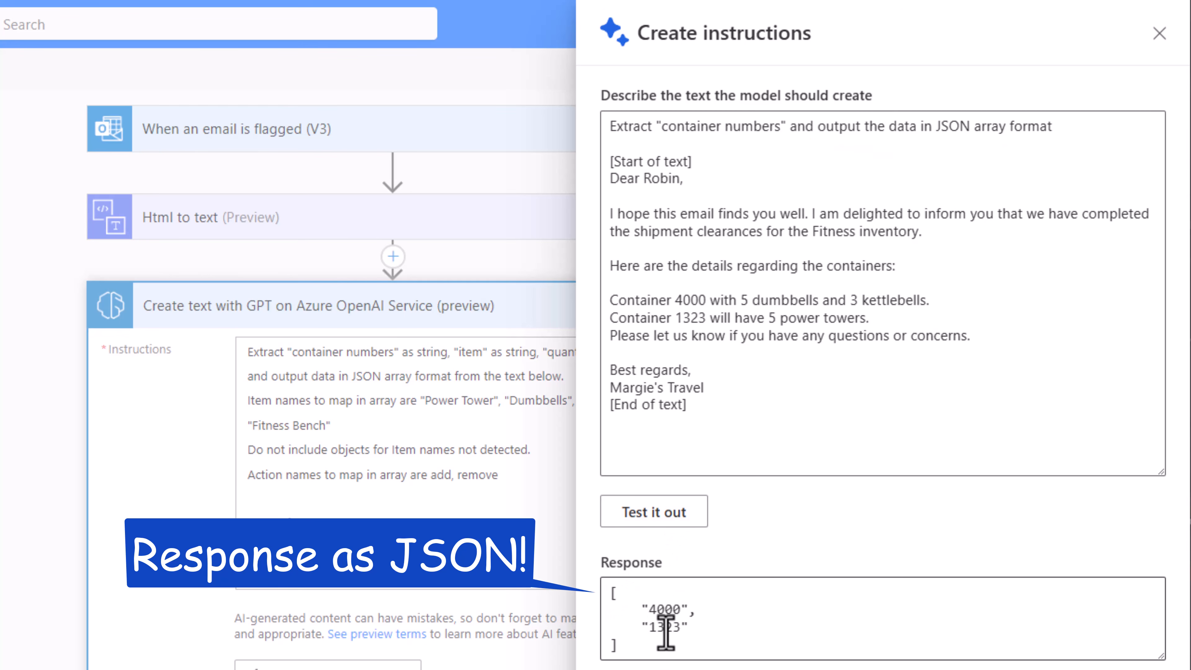
Step: Extend the extraction instruction to "container numbers" & "item" and test the prompt again
left_click(786, 126)
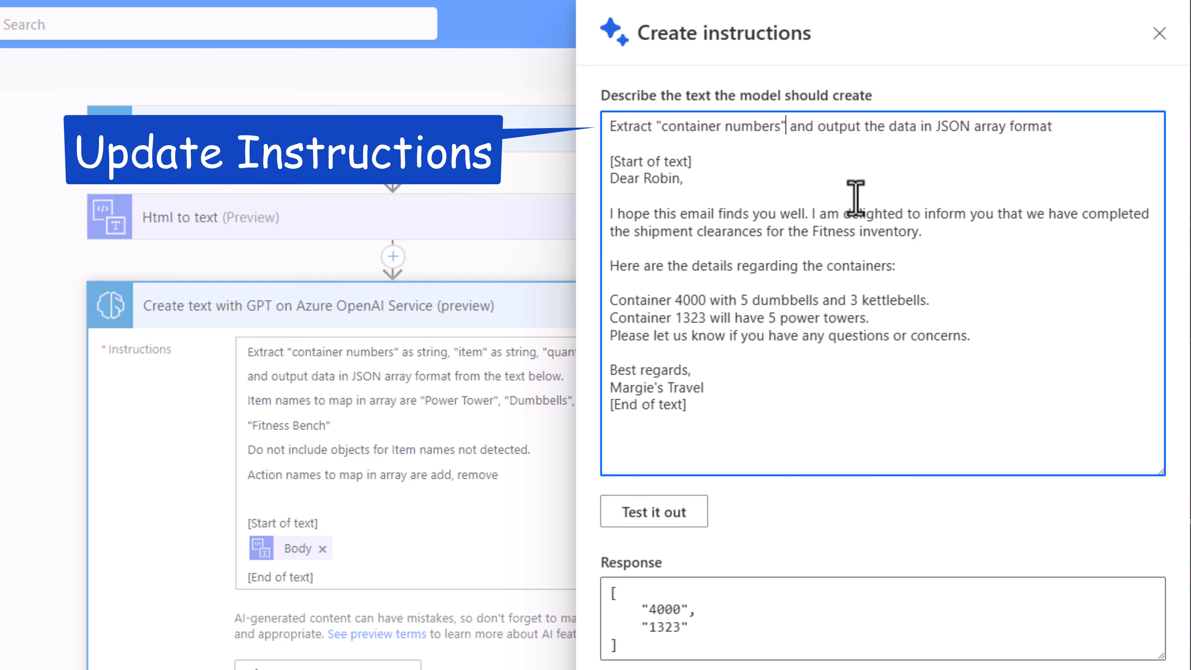
type("& \"item")
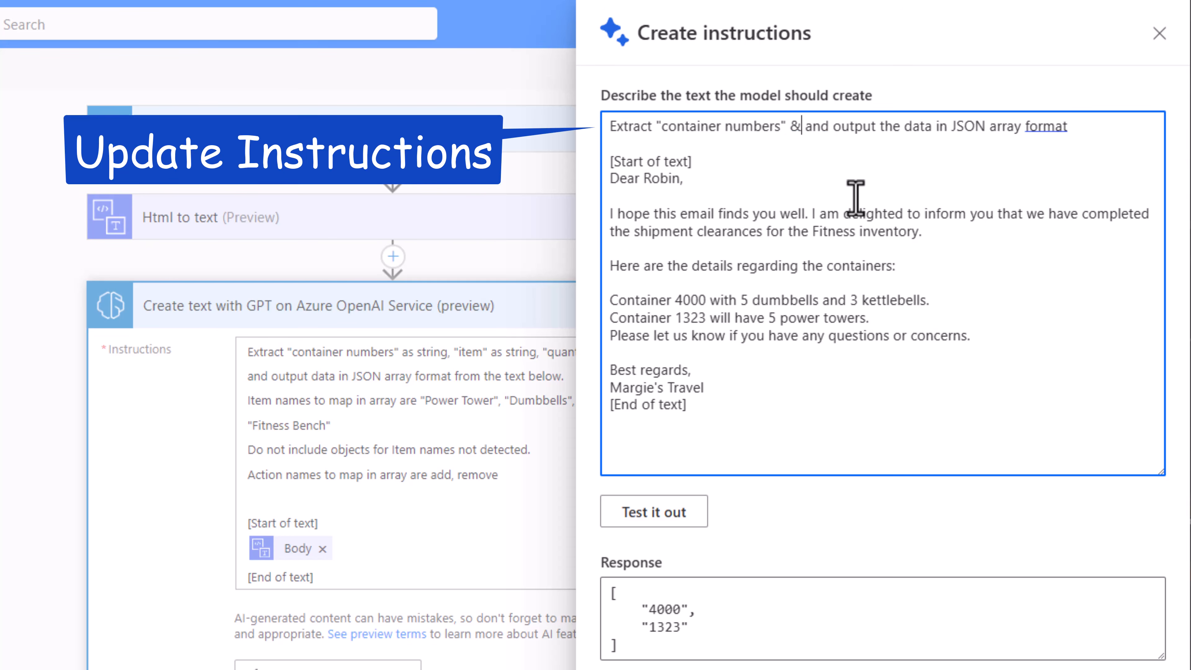
type("\"")
left_click(684, 509)
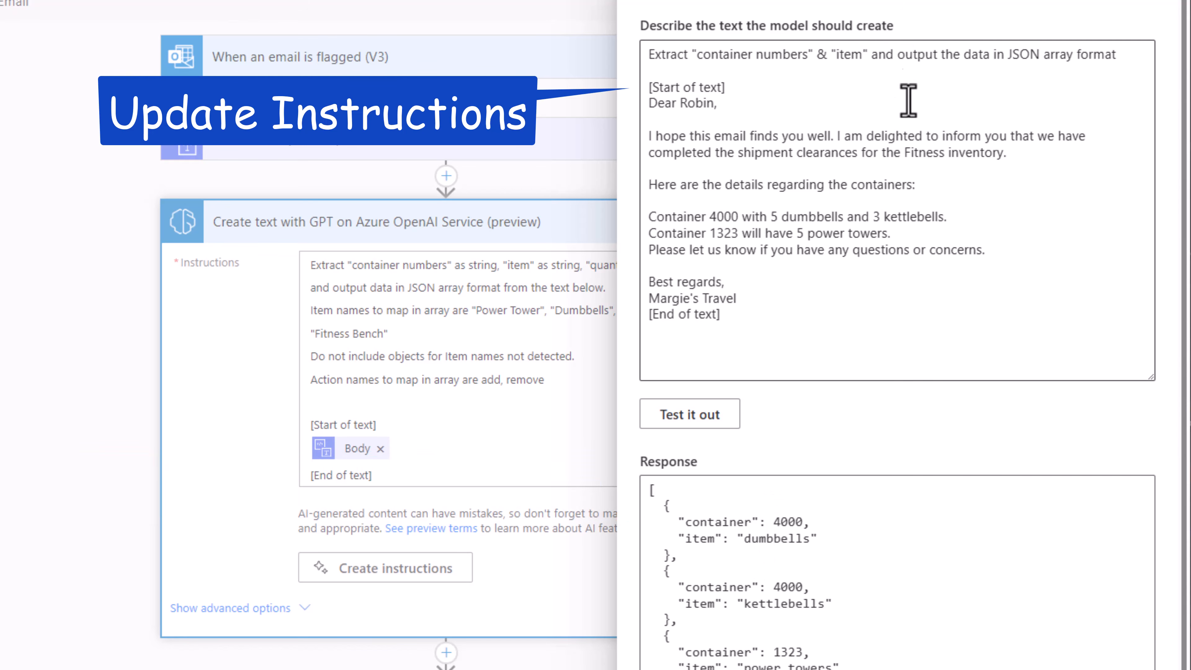
Step: Add "quantity" to the fields extracted by the instruction and rerun the test
left_click(872, 59)
type("& \"quantity\"")
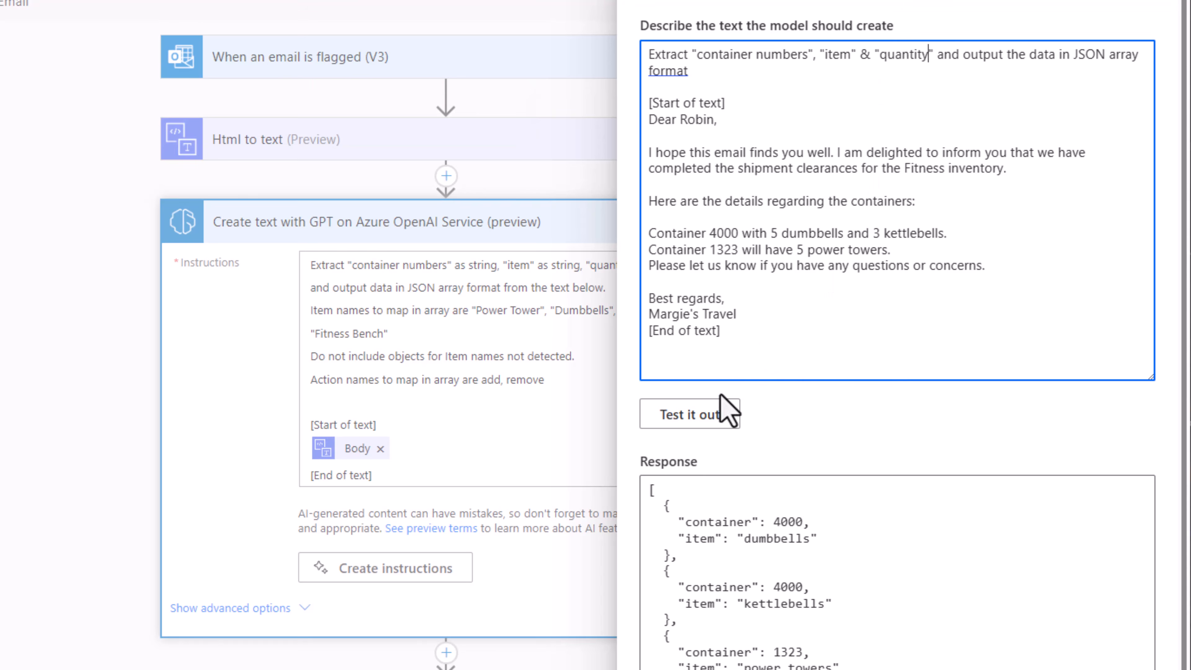
left_click(720, 415)
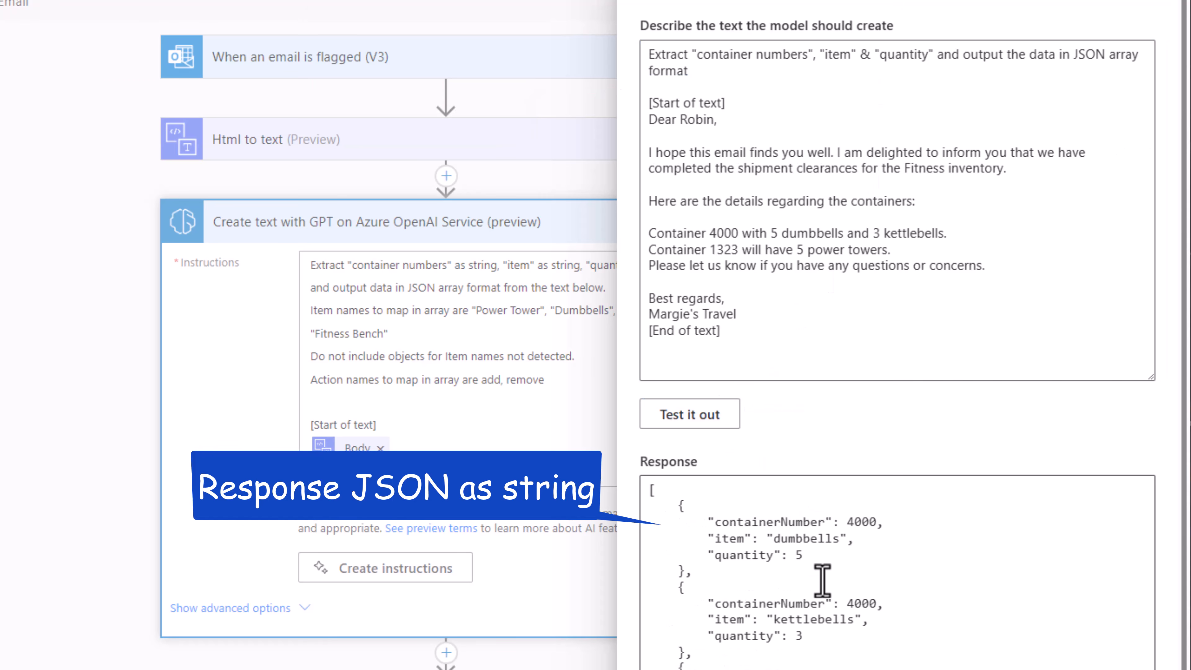
Step: Check the item names in the response, misspell kettlebells as "kettebells" in the sample email, and test the prompt
left_click(813, 530)
double_click(730, 540)
double_click(738, 620)
left_click(768, 541)
left_click(934, 296)
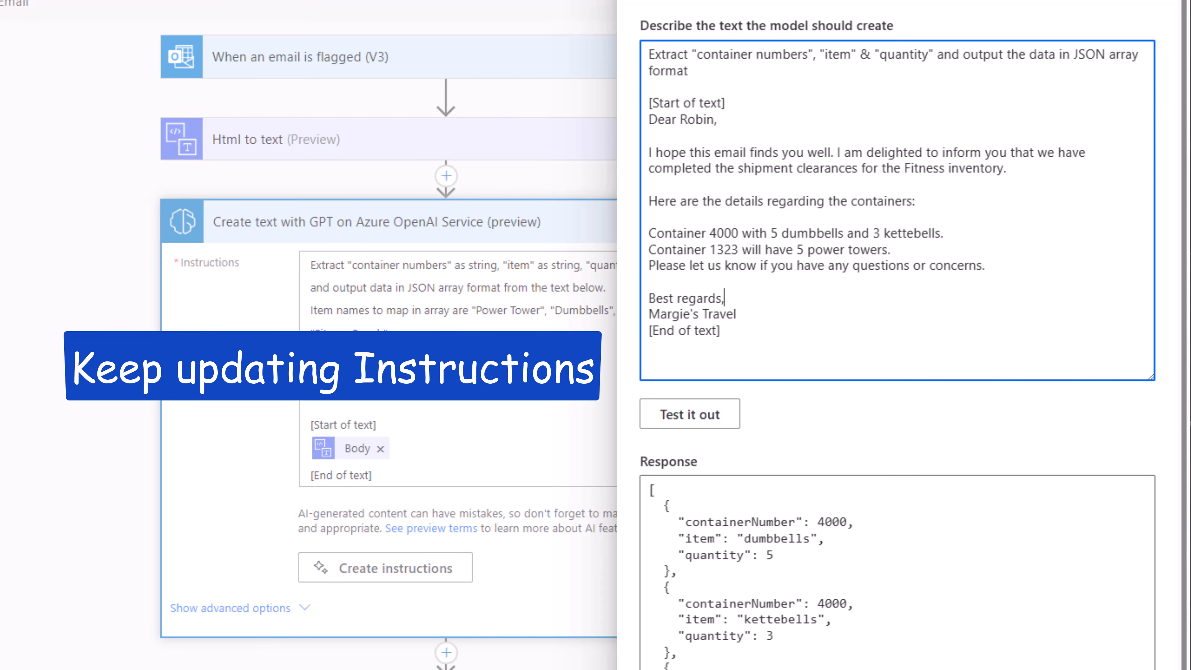
Step: Add the instruction line Item names to map in array are "Power Tower", "Dumbbells", "Kettlebell","Fitness Bench" and test it
left_click(722, 76)
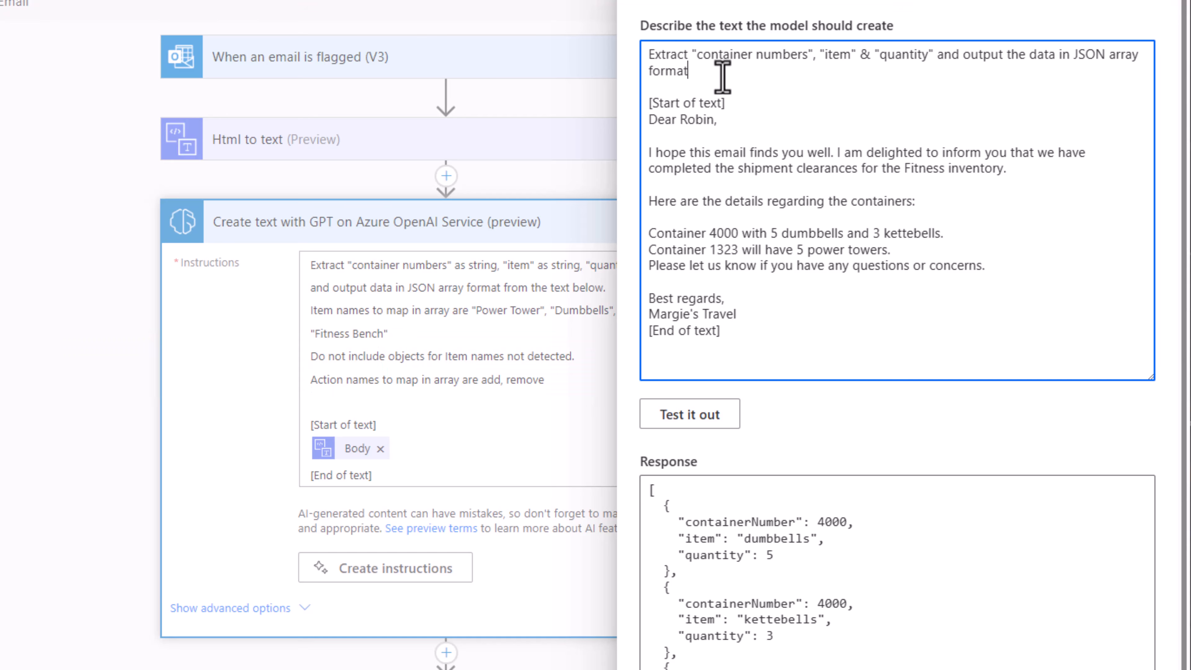
key("Return")
type("Item names to map in array are Power Tower, Dumbells, Kettlebell")
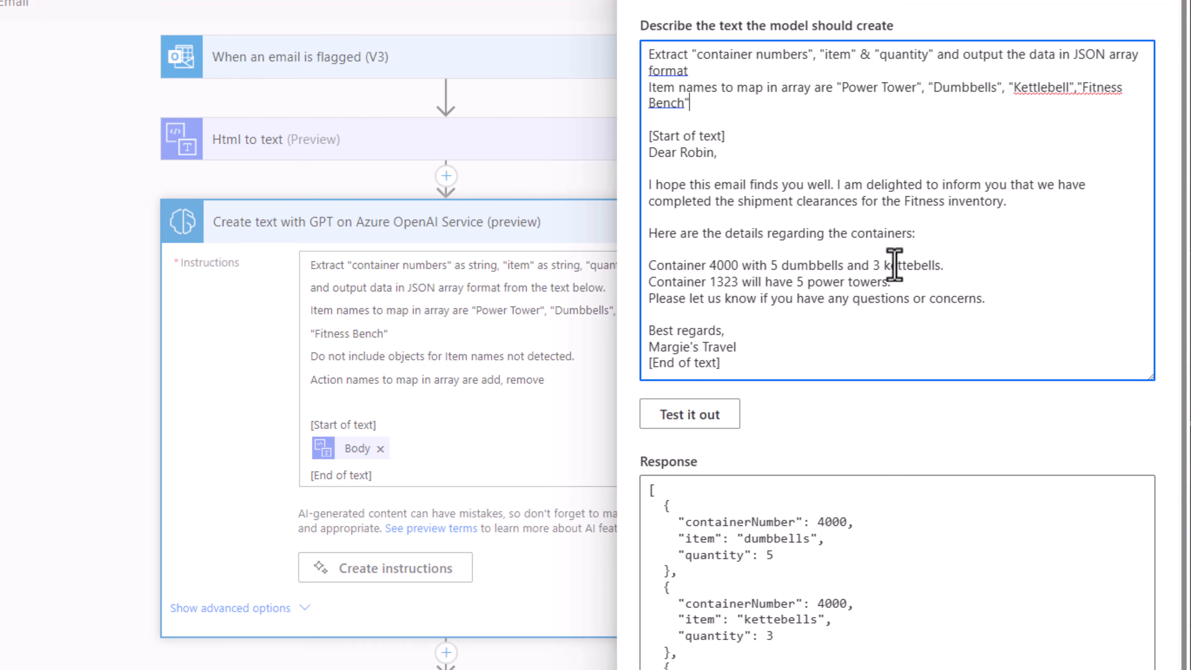
left_click(717, 415)
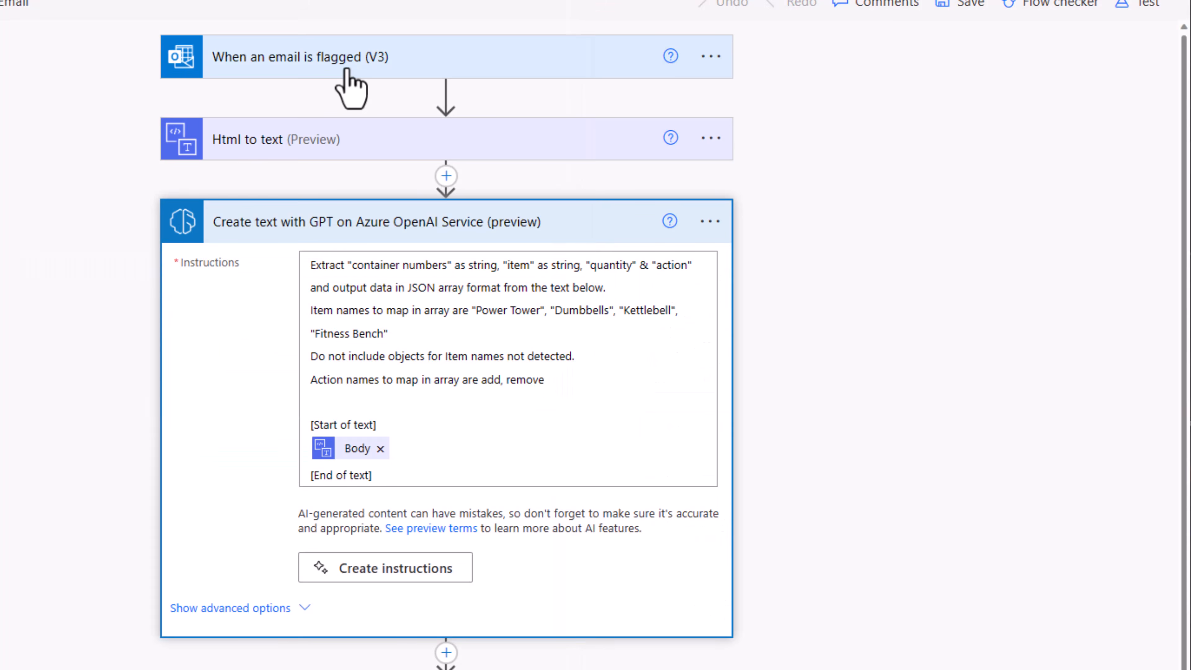
Step: Expand the email trigger, Html to text and Parse JSON actions and review their settings alongside the GPT instructions
left_click(265, 70)
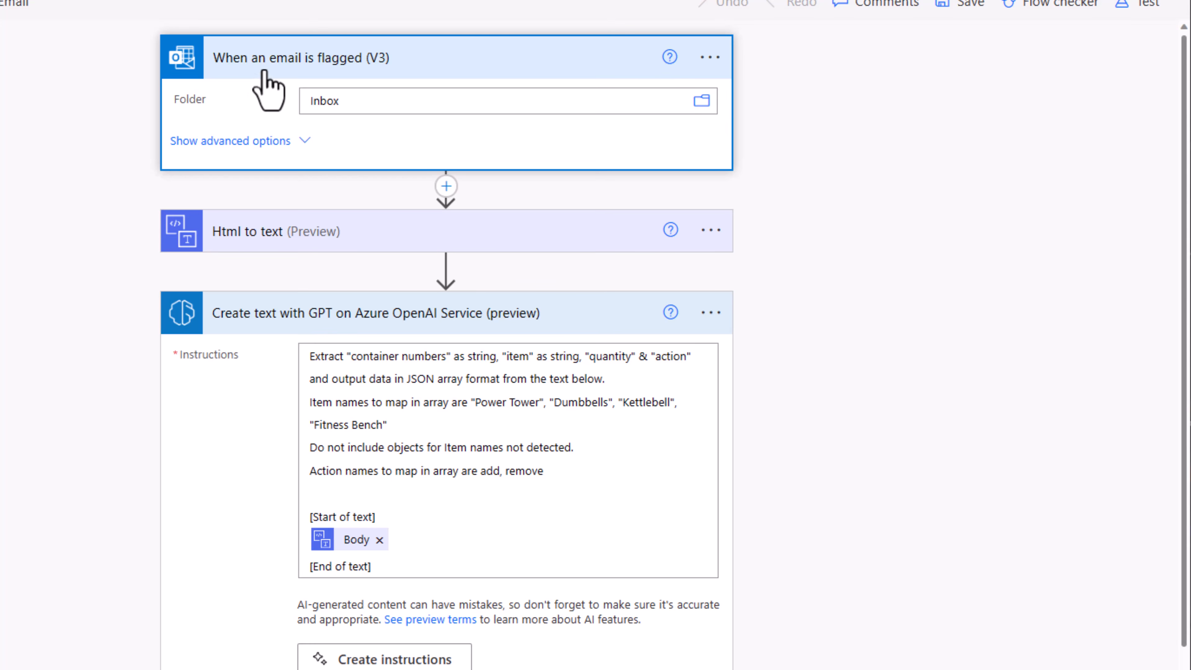
left_click(354, 239)
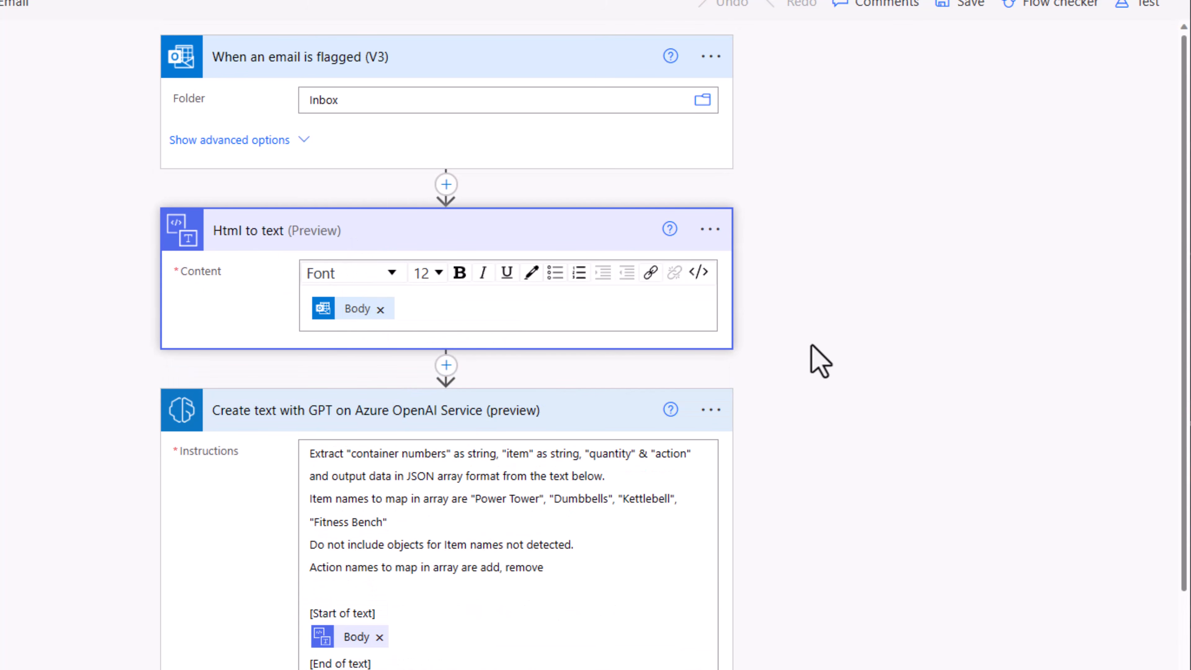
scroll(439, 404, "down", 3)
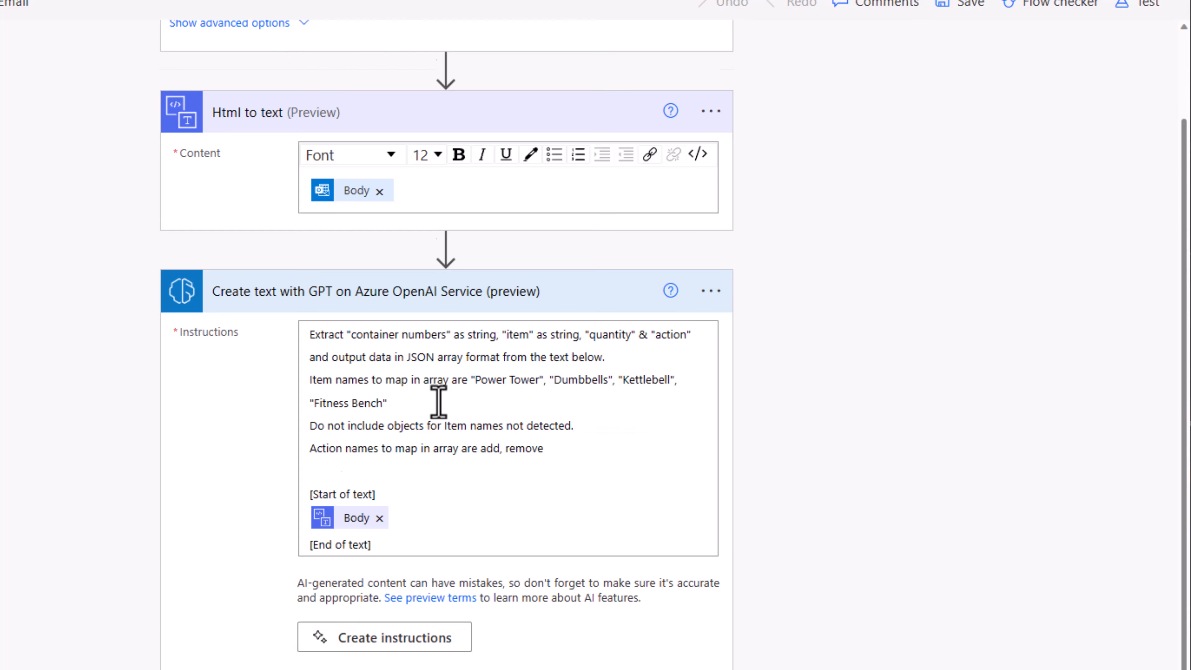
scroll(438, 401, "down", 3)
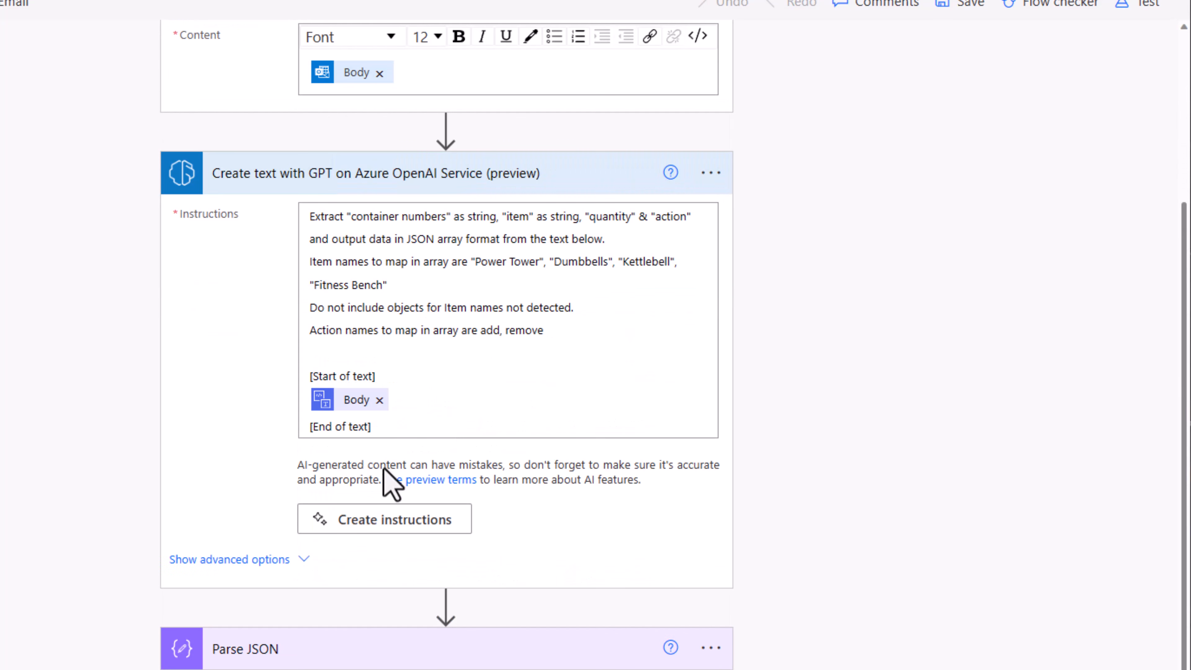
scroll(366, 565, "down", 1)
left_click(342, 612)
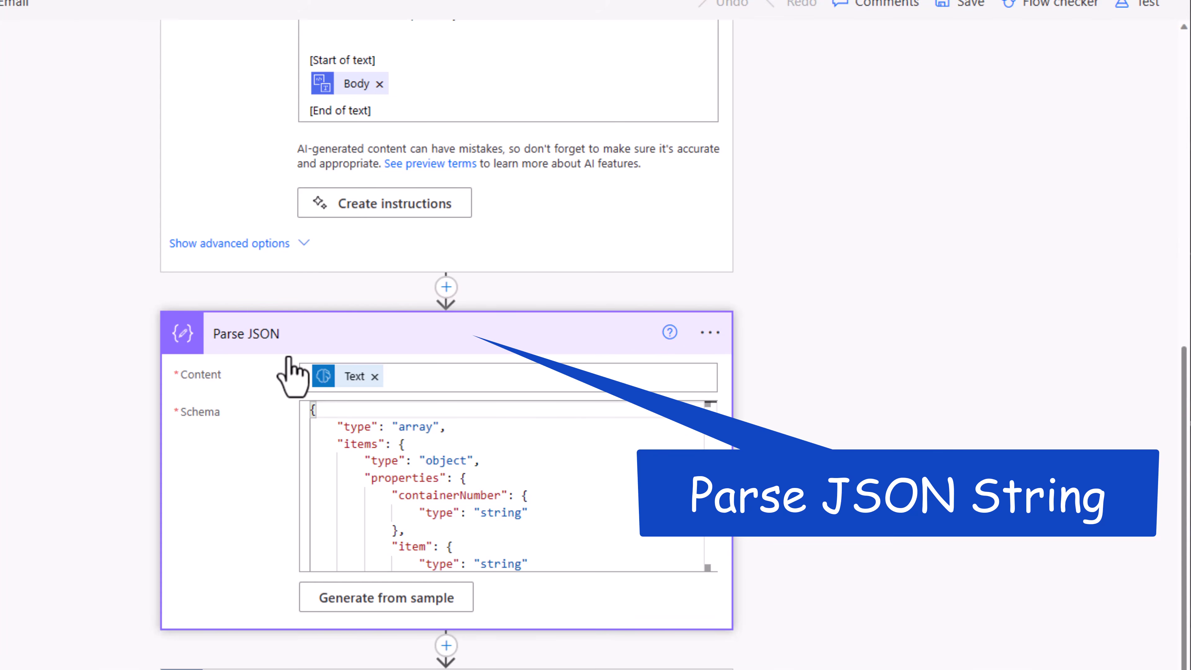
Step: Flag the New Inventory Consignment email in Outlook to trigger the flow, and open its latest run in Power Automate
left_click(1050, 4)
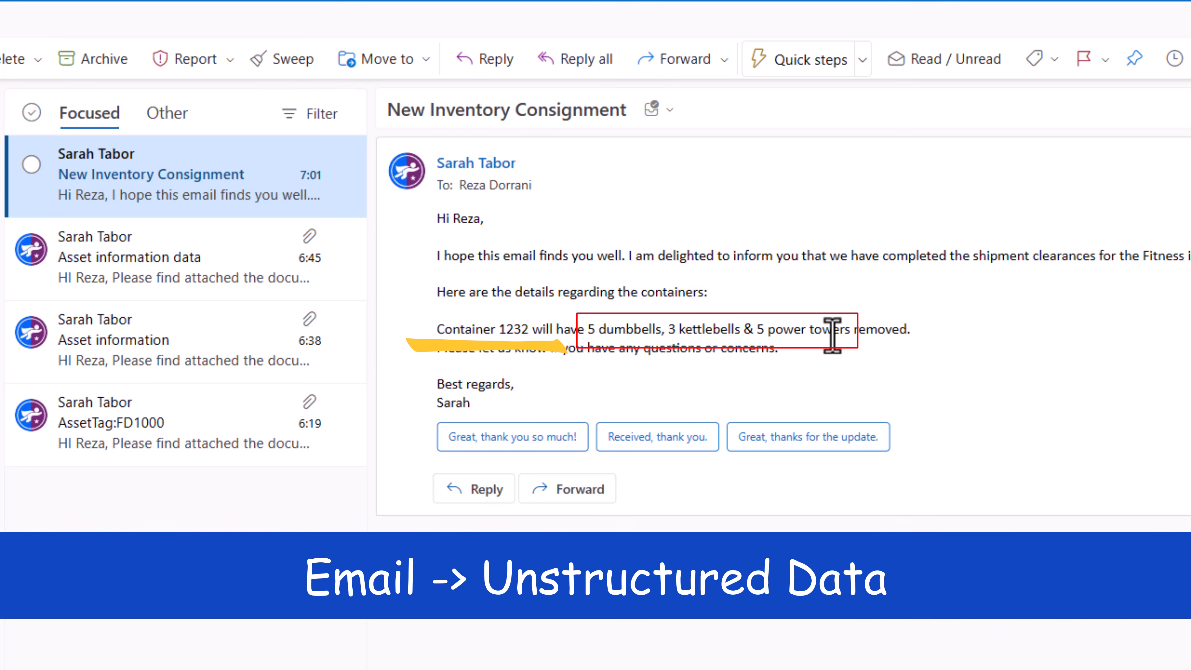
left_click(276, 154)
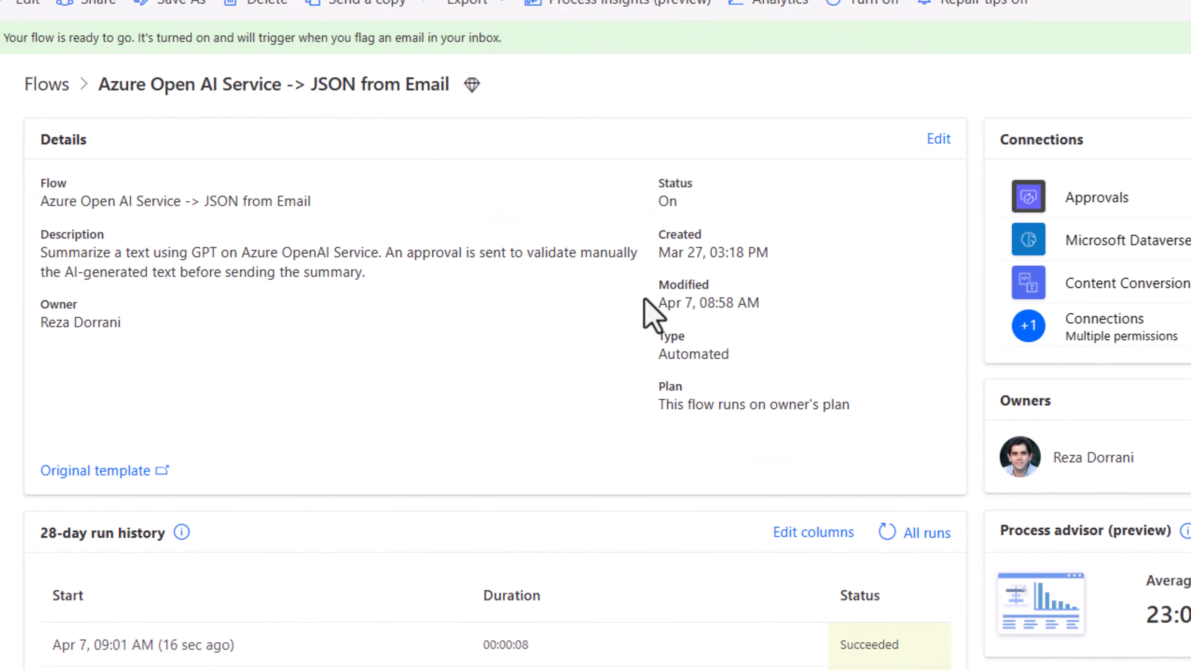
left_click(190, 646)
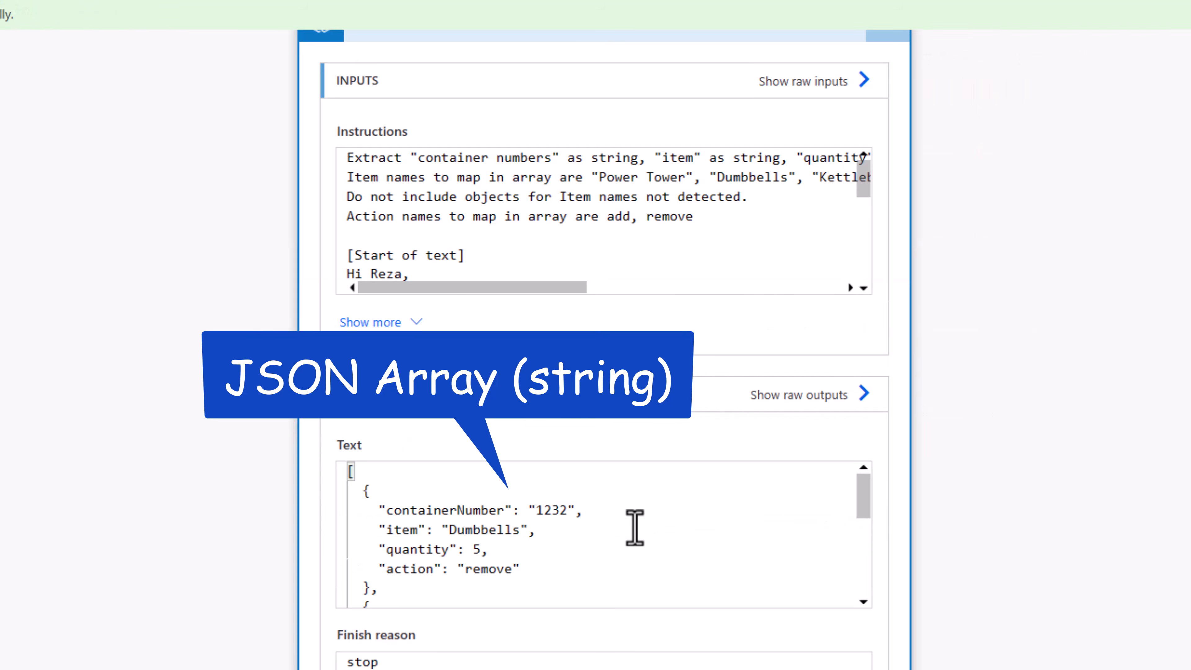
Step: Examine the GPT action's generated text and the Parse JSON content in the flow run
scroll(634, 527, "down", 1)
scroll(633, 530, "up", 1)
scroll(562, 652, "down", 2)
left_click(521, 665)
scroll(989, 587, "down", 1)
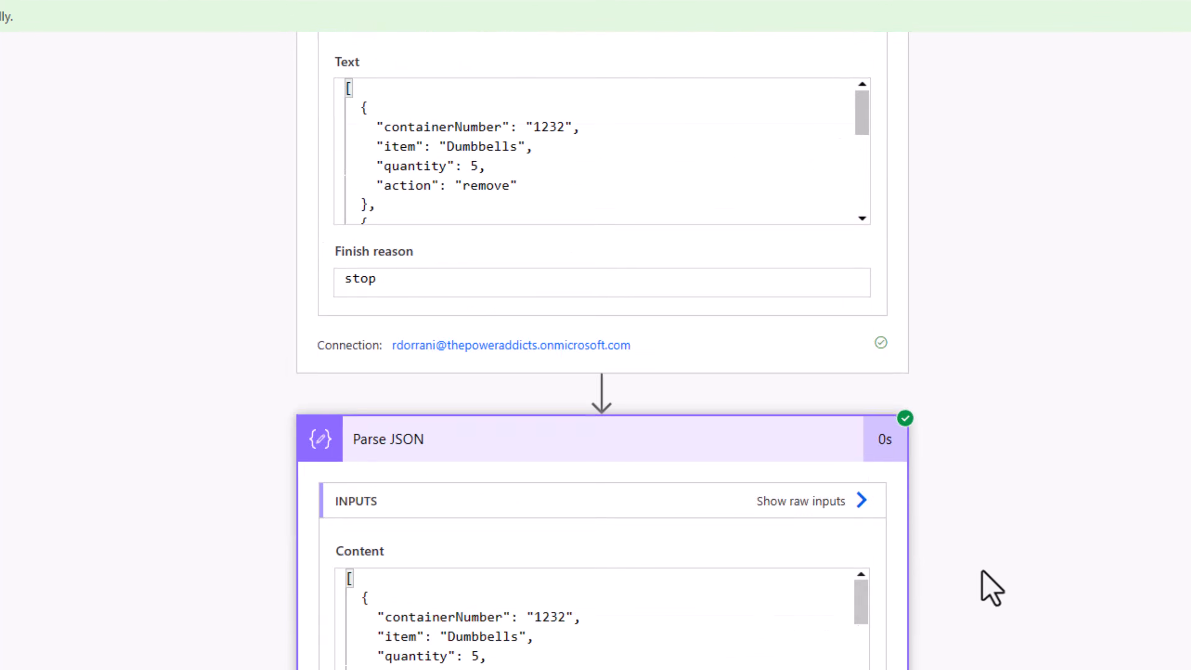
scroll(983, 571, "down", 6)
Step: Switch to the RD Fitness Inventory app in Power Apps and open container 1232
left_click(792, 493)
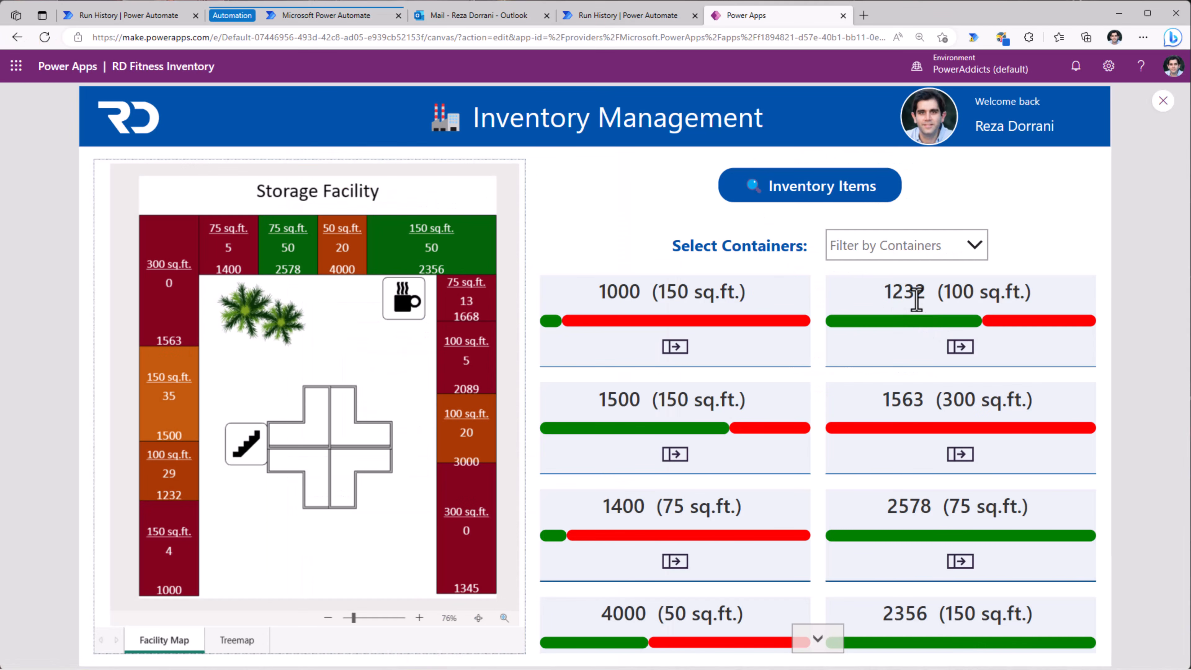
left_click(959, 348)
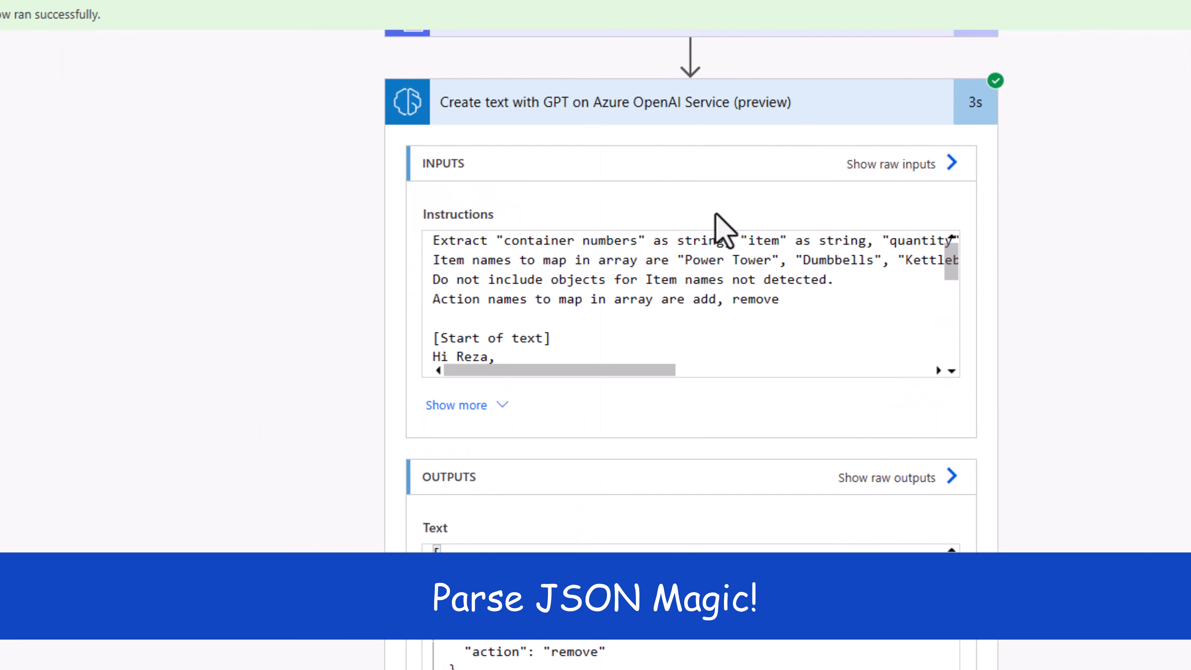
Step: Return to the Power Automate flow run and copy the GPT action's JSON output text
scroll(505, 545, "down", 5)
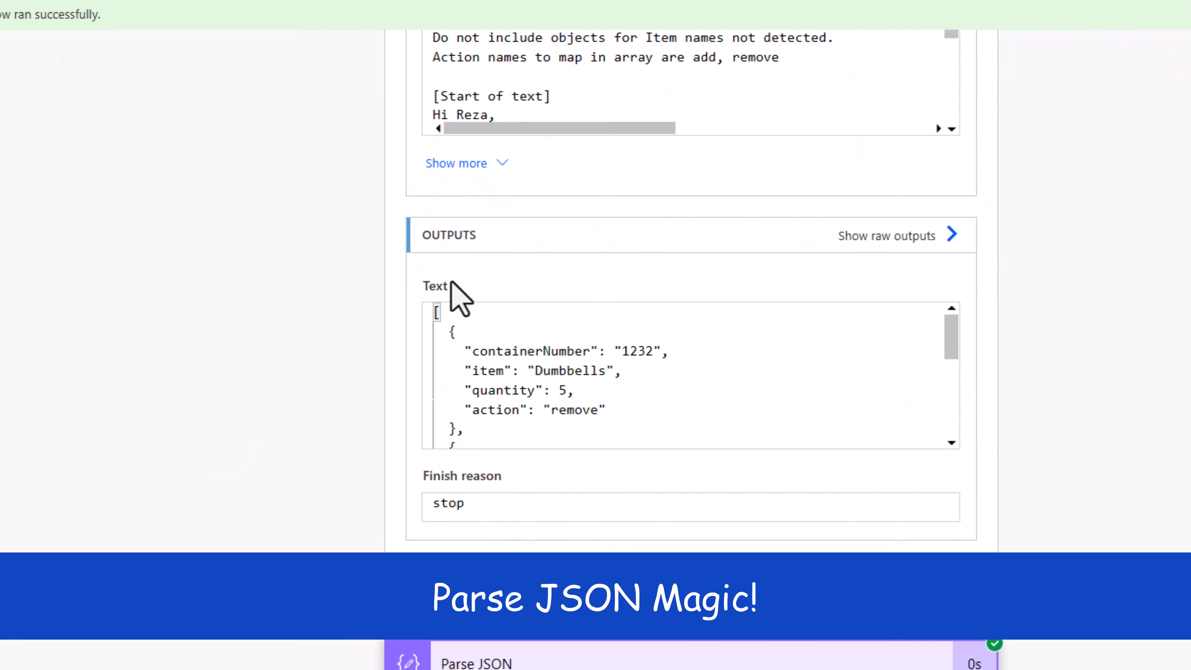
key("ctrl+a")
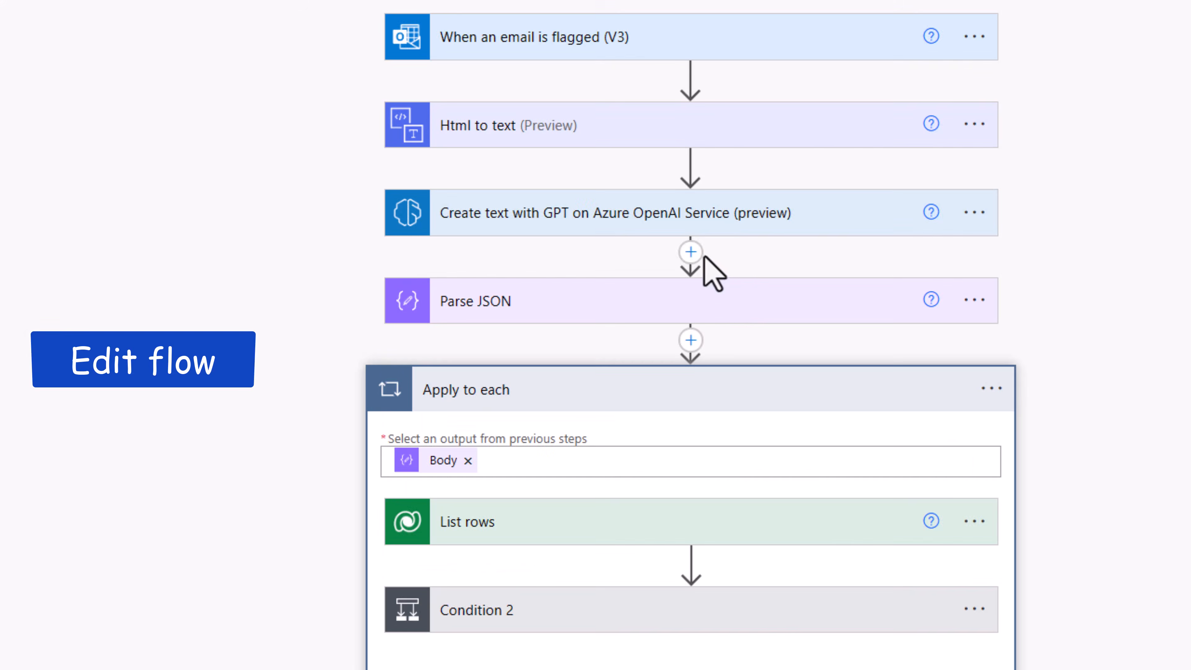
Step: Insert a Parse JSON action after the Create text with GPT action and use its generated Text as the content
left_click(690, 252)
left_click(701, 281)
type("parse json")
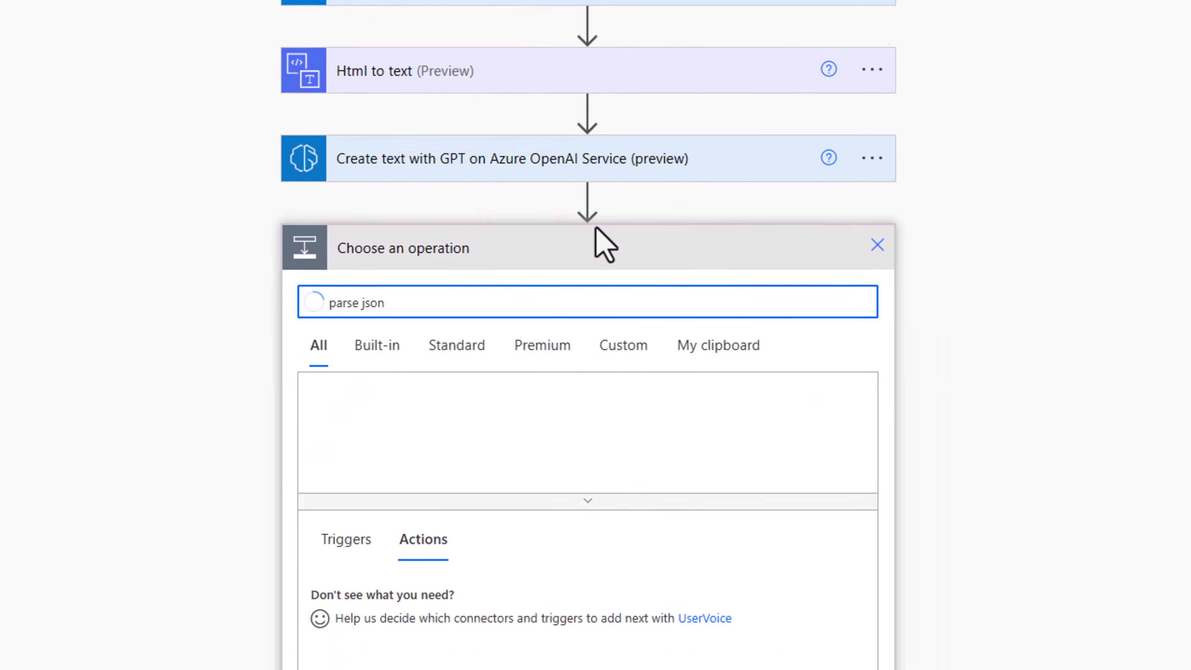
left_click(381, 578)
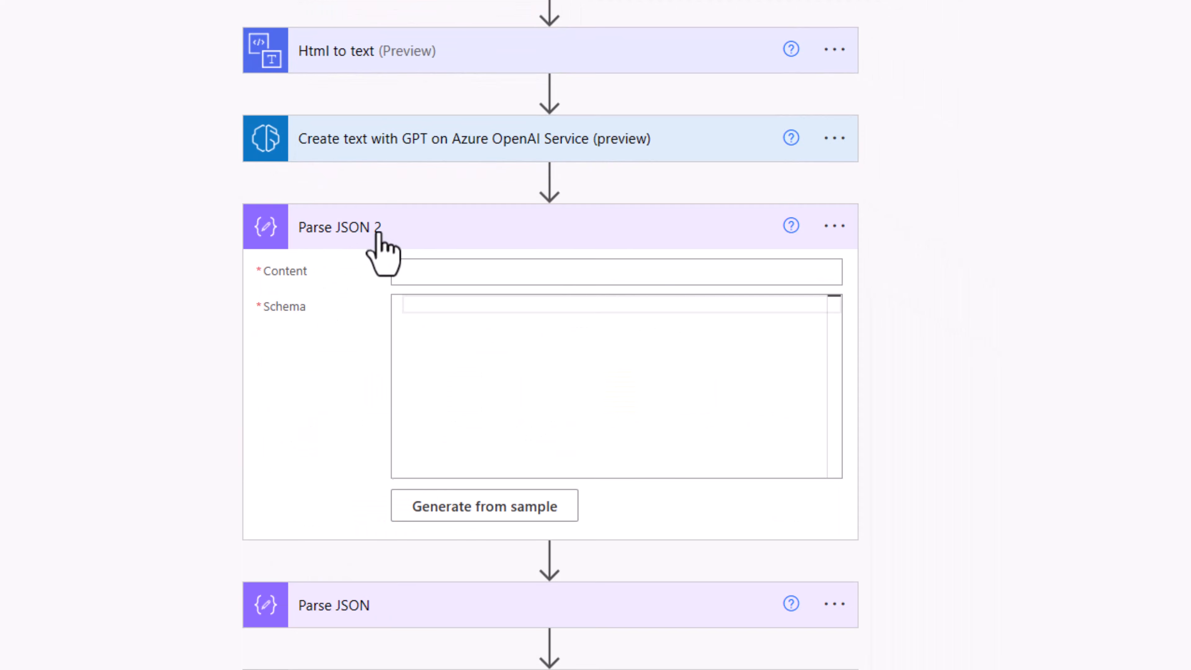
left_click(425, 270)
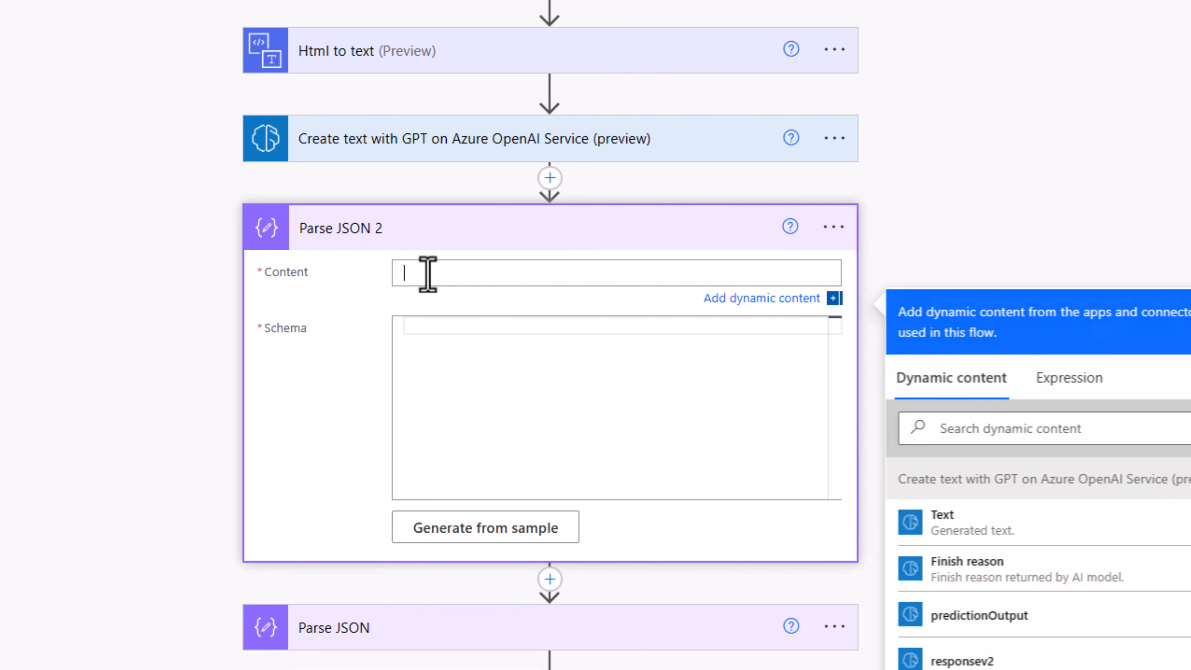
left_click(960, 537)
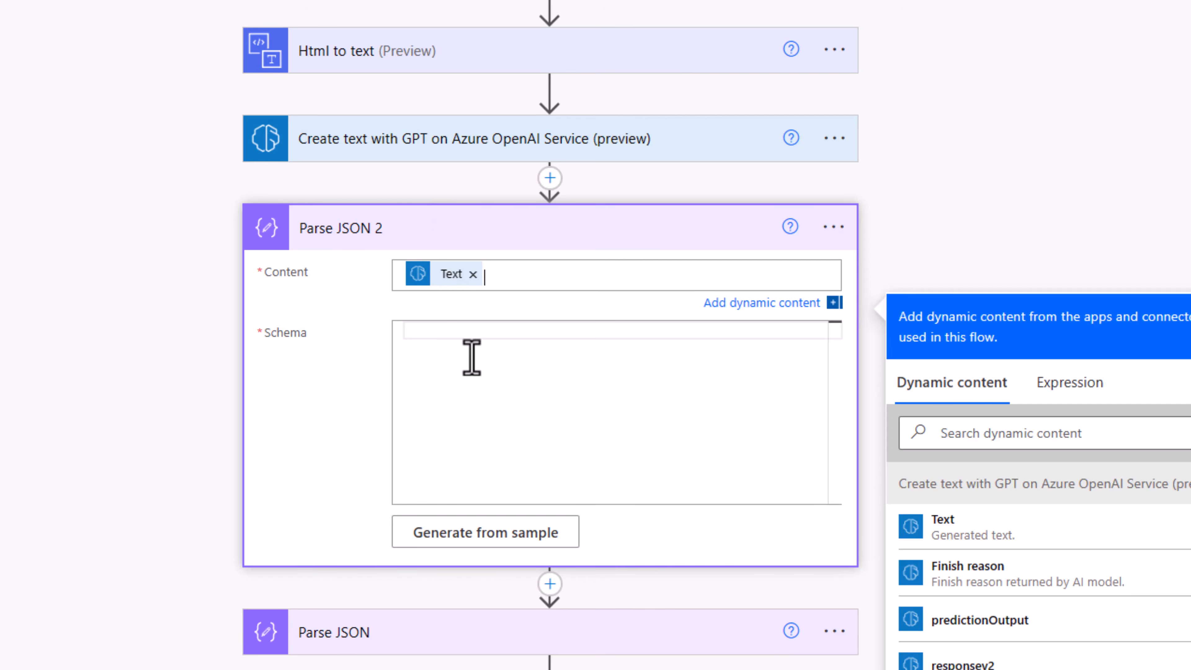
Step: Generate the new Parse JSON action's schema from the copied GPT output as the sample payload
left_click(486, 527)
left_click(290, 251)
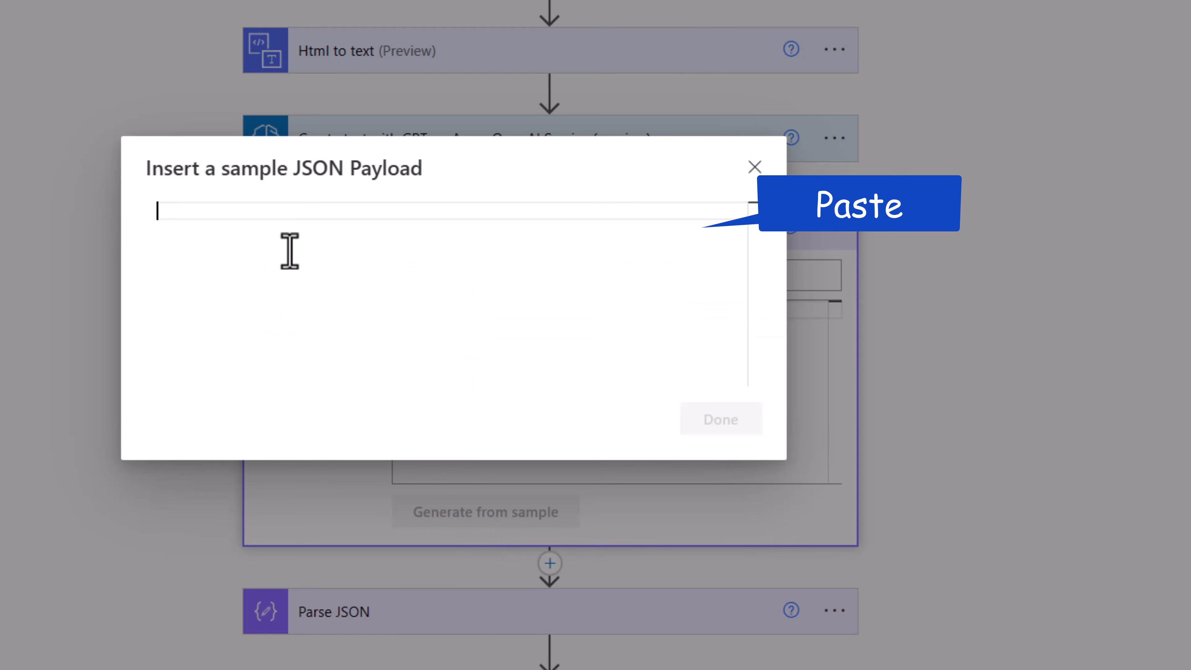
key("ctrl+v")
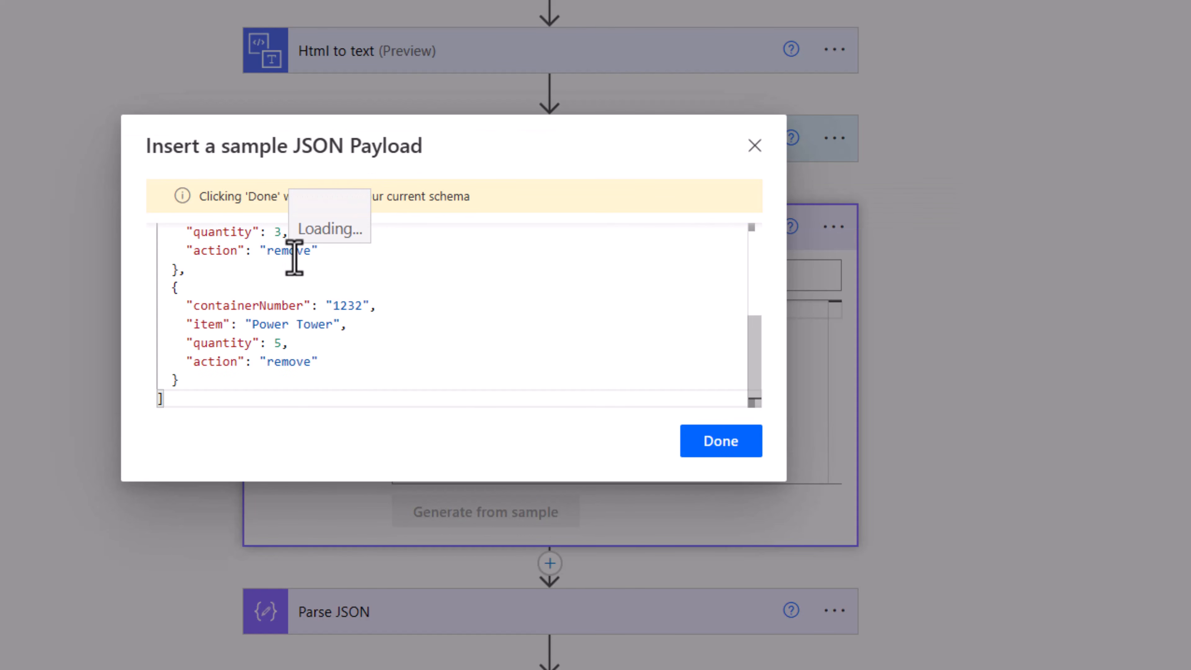
left_click(707, 448)
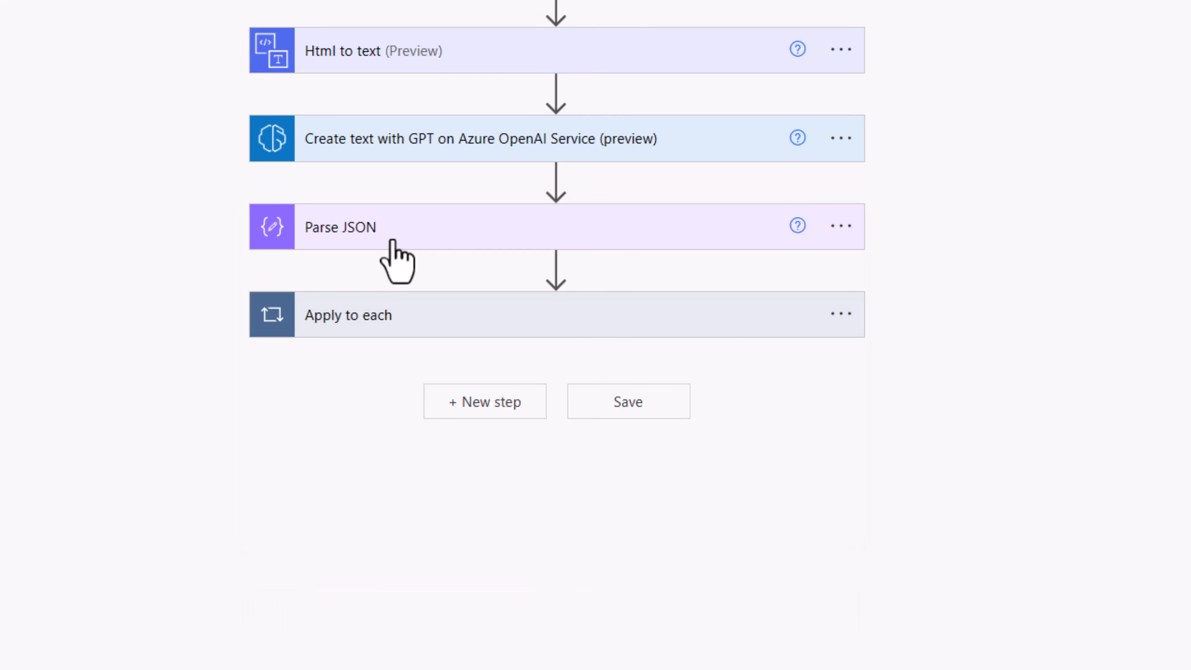
Step: Expand the original Parse JSON action and view the dynamic content it offers for the Compose action's inputs
left_click(392, 242)
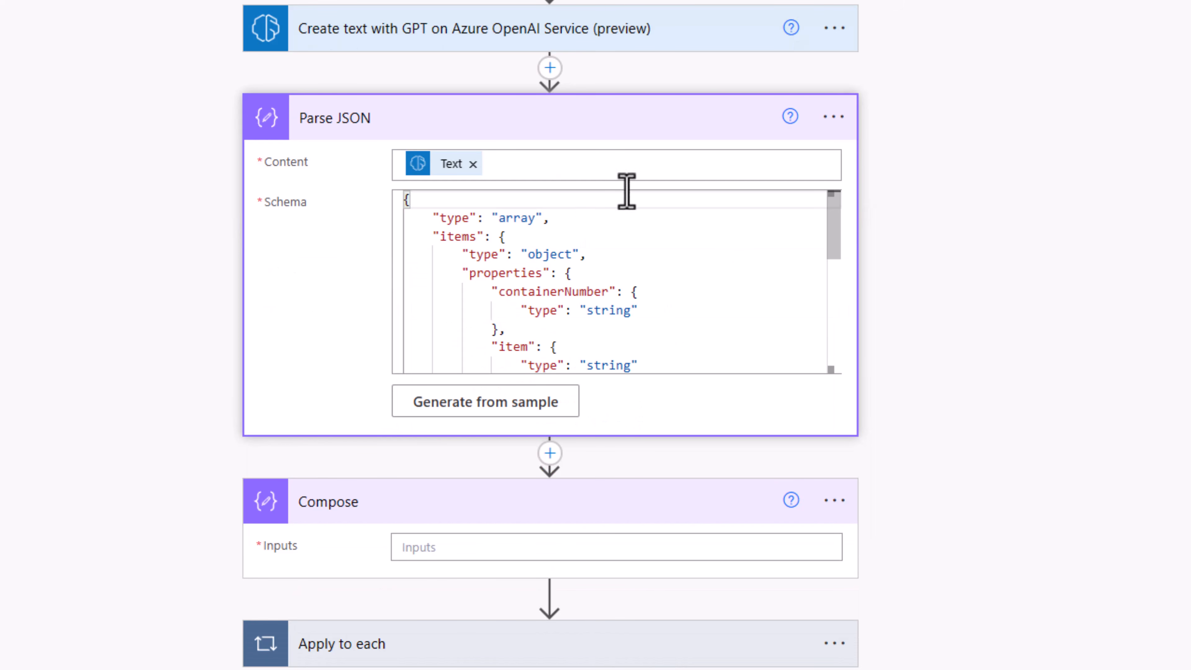
left_click(457, 546)
scroll(1032, 285, "down", 4)
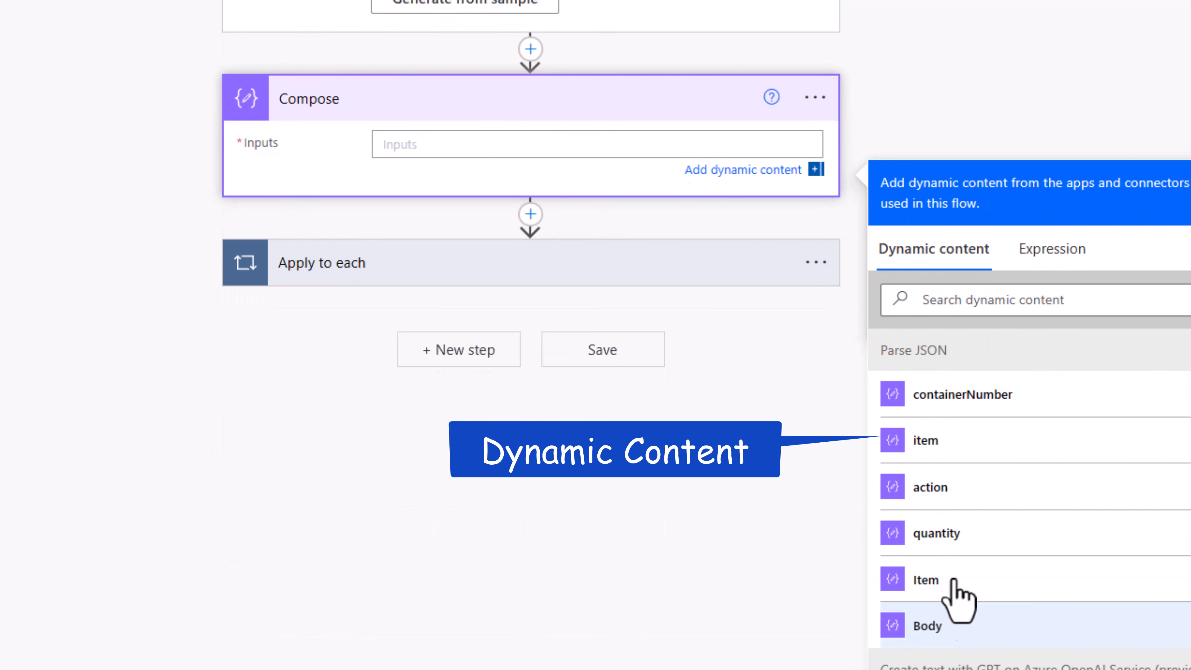
Step: Expand the Apply to each loop and compare its Body input with the array type in the Parse JSON schema
left_click(331, 275)
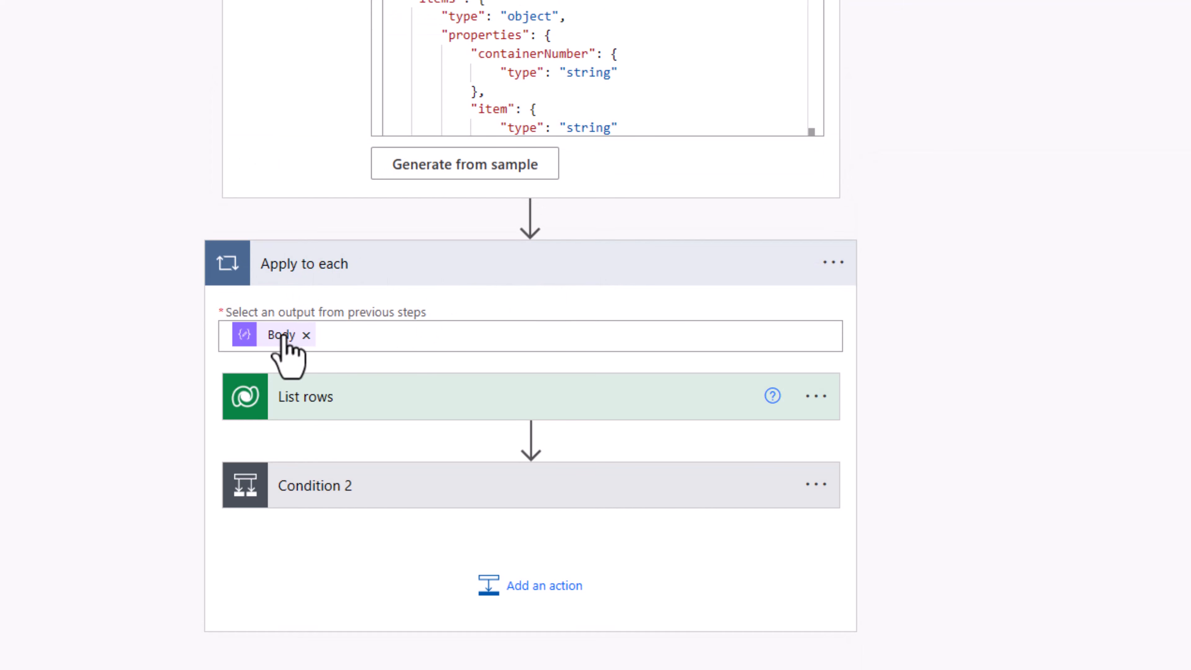
scroll(286, 333, "up", 5)
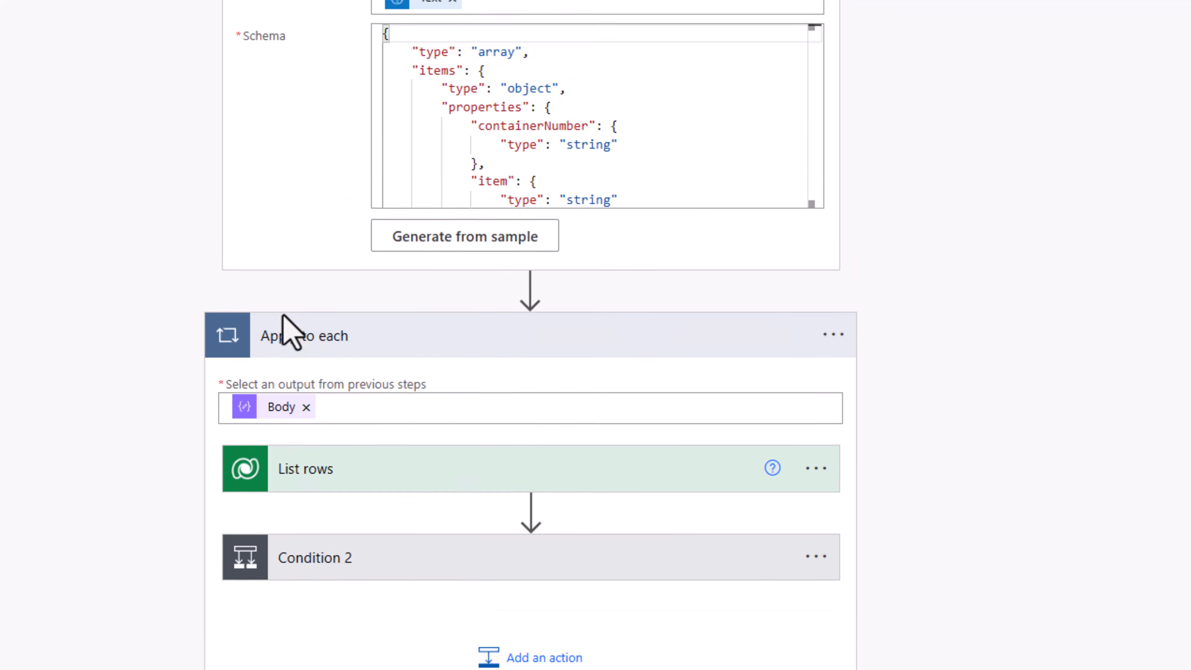
double_click(492, 234)
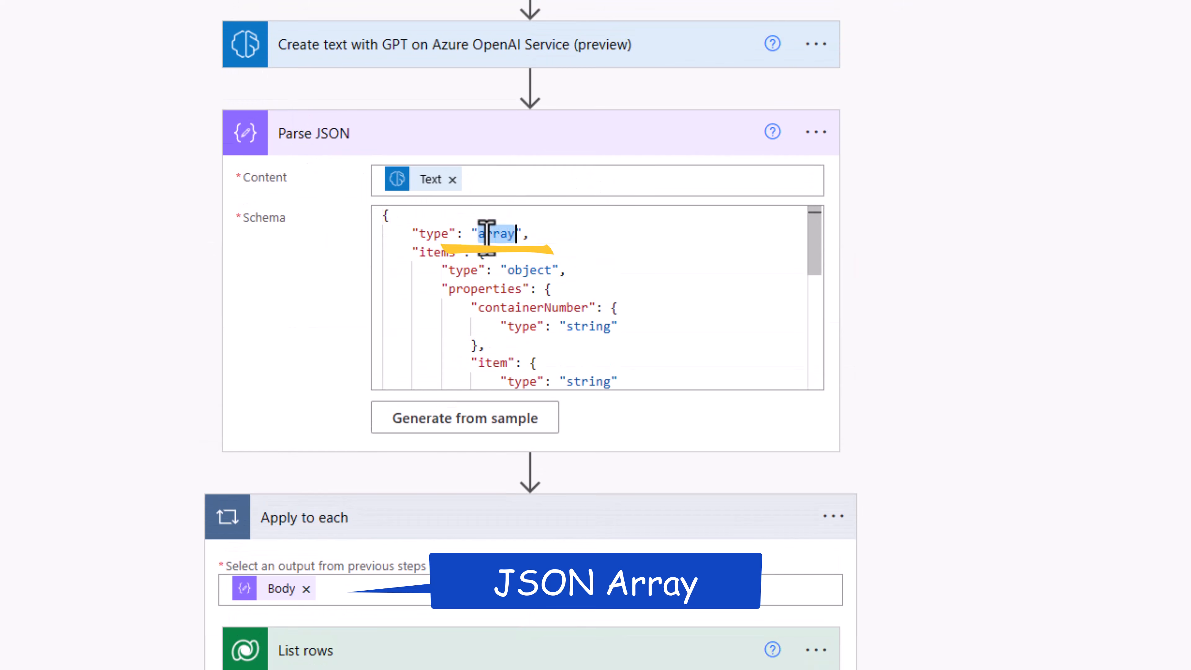